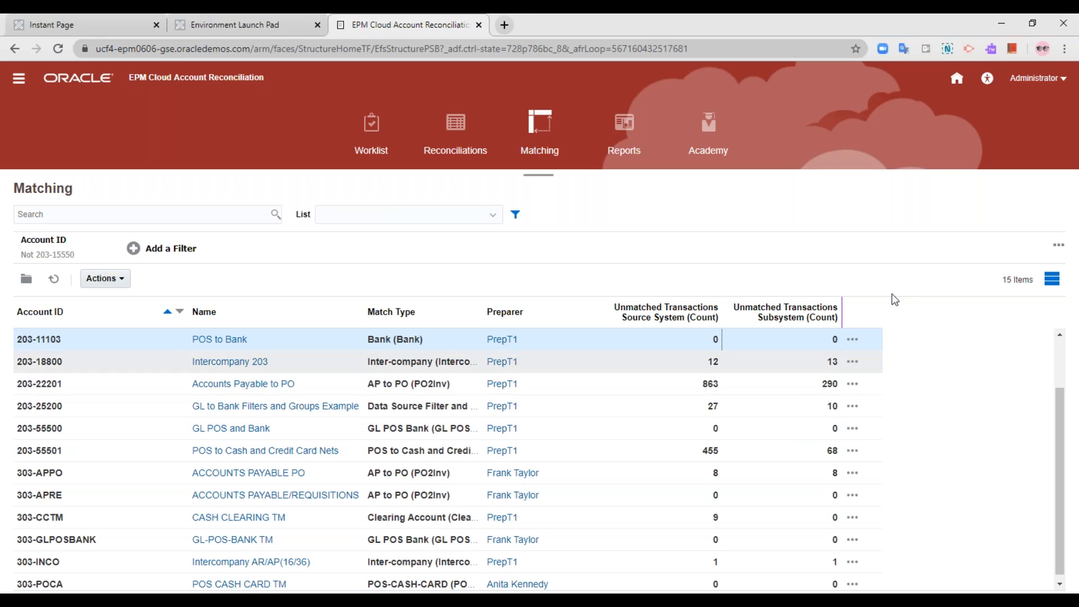
# Open the Intercompany match type from the application's list of match types
pyautogui.click(958, 78)
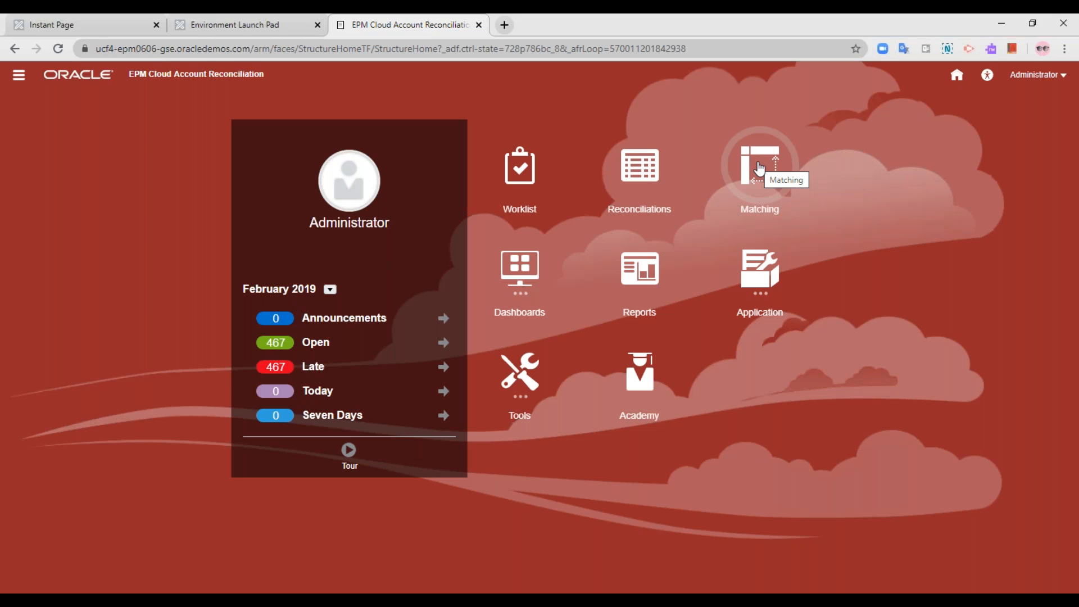
pyautogui.click(760, 284)
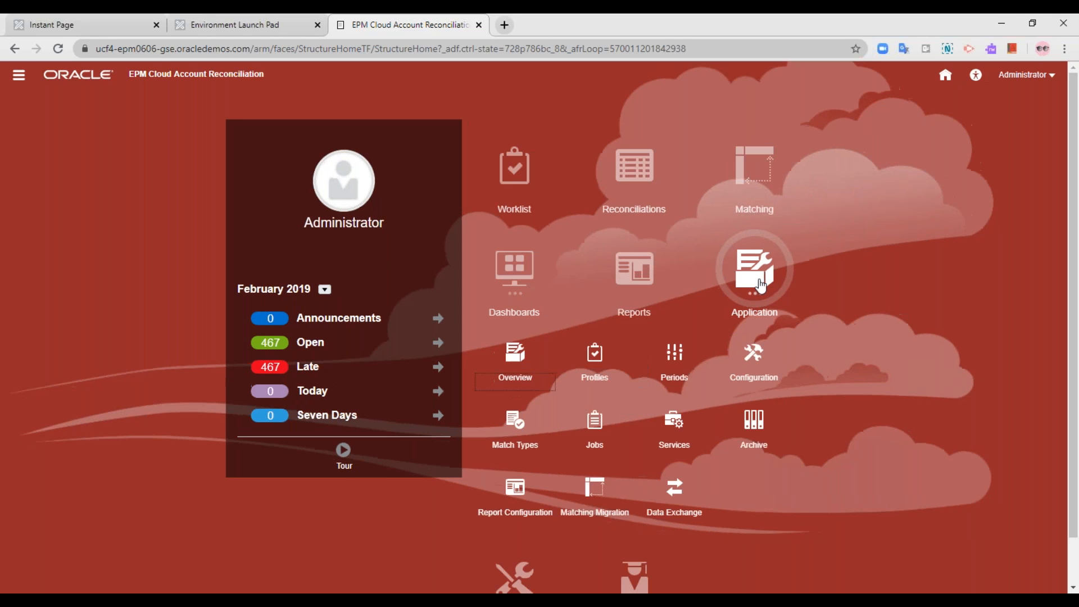
pyautogui.click(518, 428)
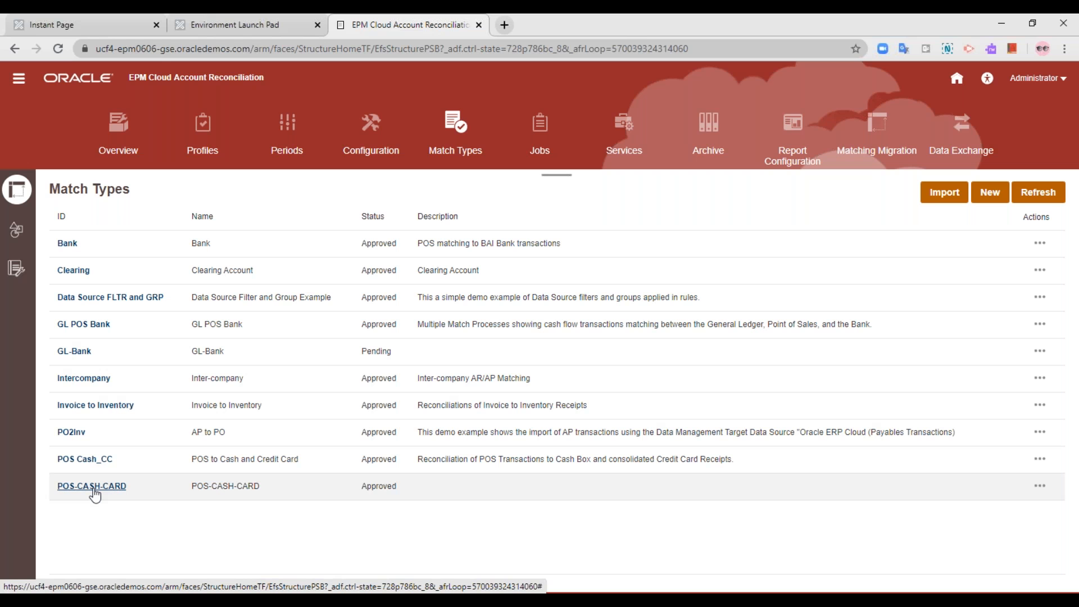
pyautogui.click(87, 384)
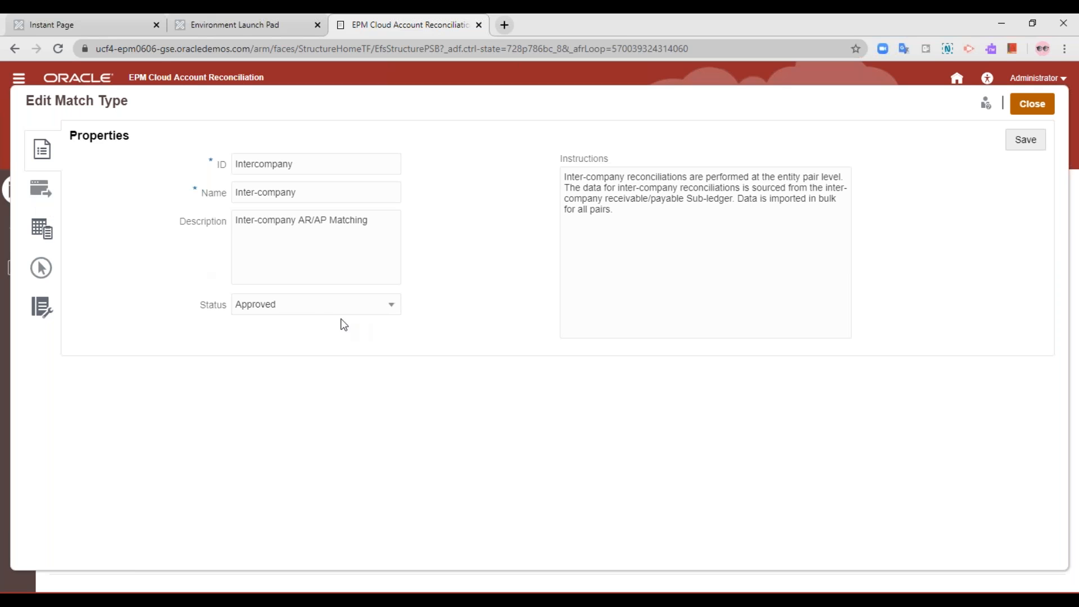
# Review the status options of the Intercompany match type and close it without changing anything
pyautogui.click(316, 308)
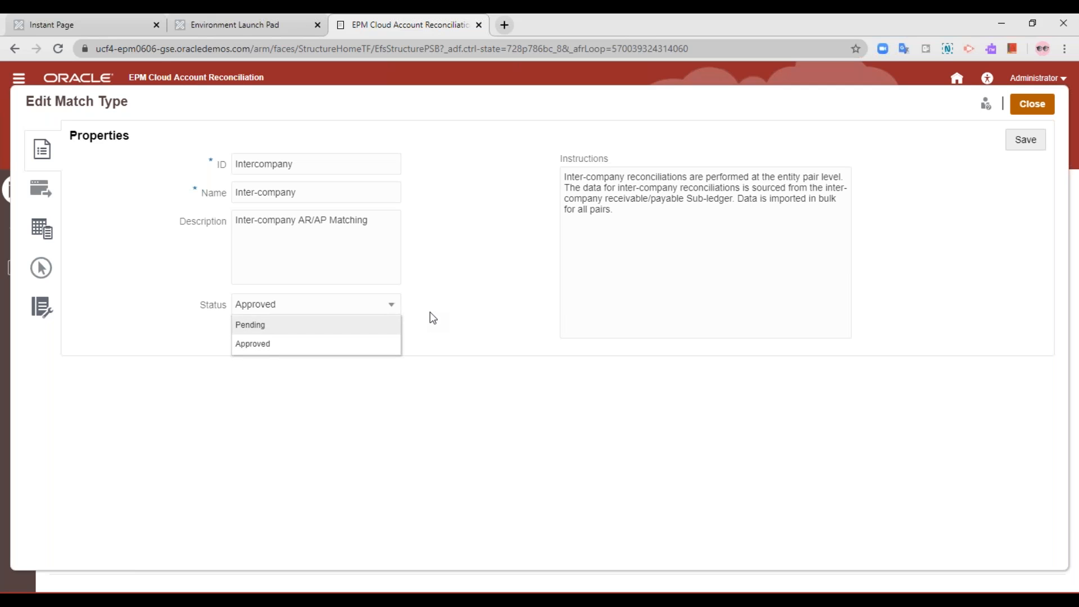
pyautogui.click(330, 312)
pyautogui.click(328, 312)
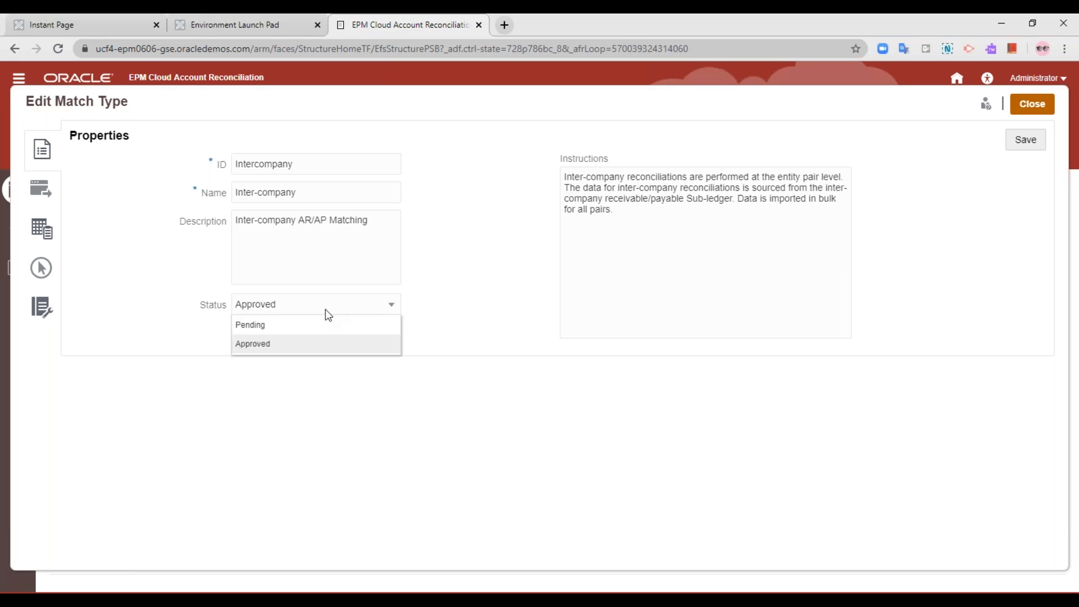
pyautogui.click(450, 311)
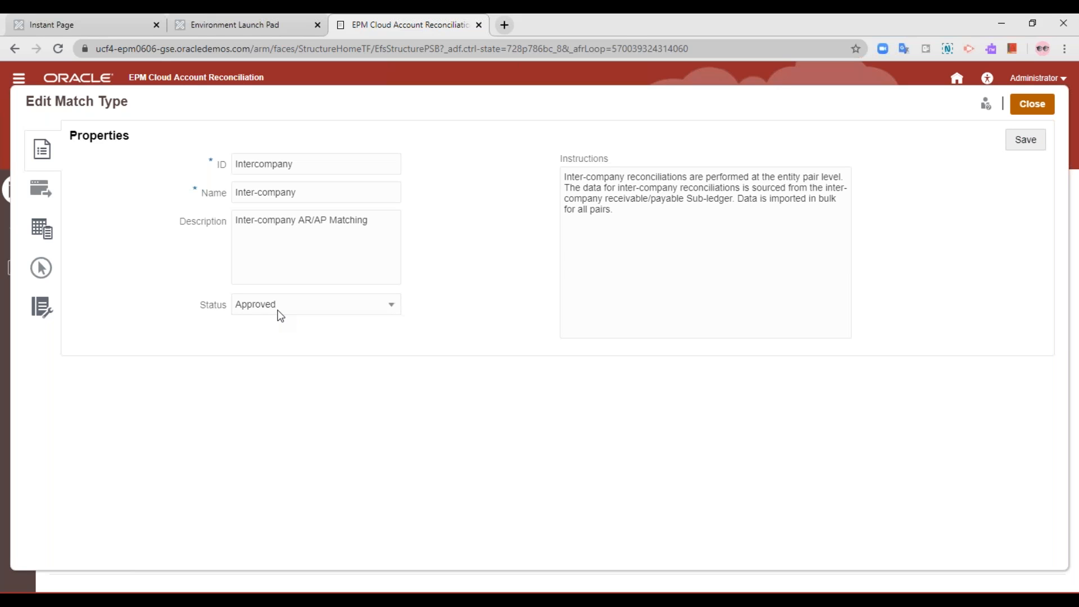
pyautogui.click(1033, 109)
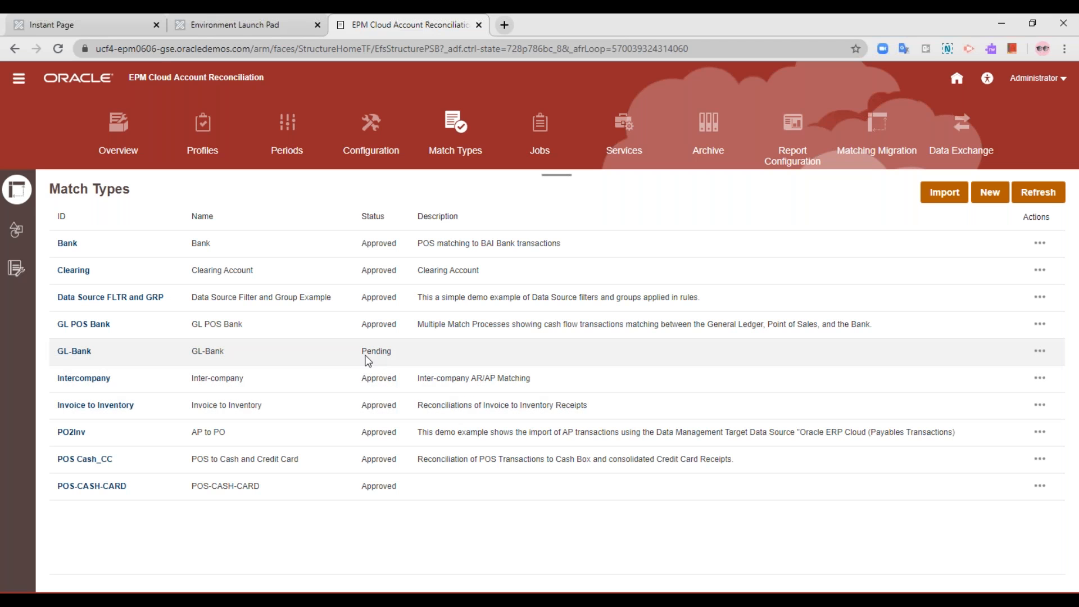
# Reopen the Intercompany match type and examine the Date attribute's details in its Accounts Payable data source
pyautogui.click(101, 380)
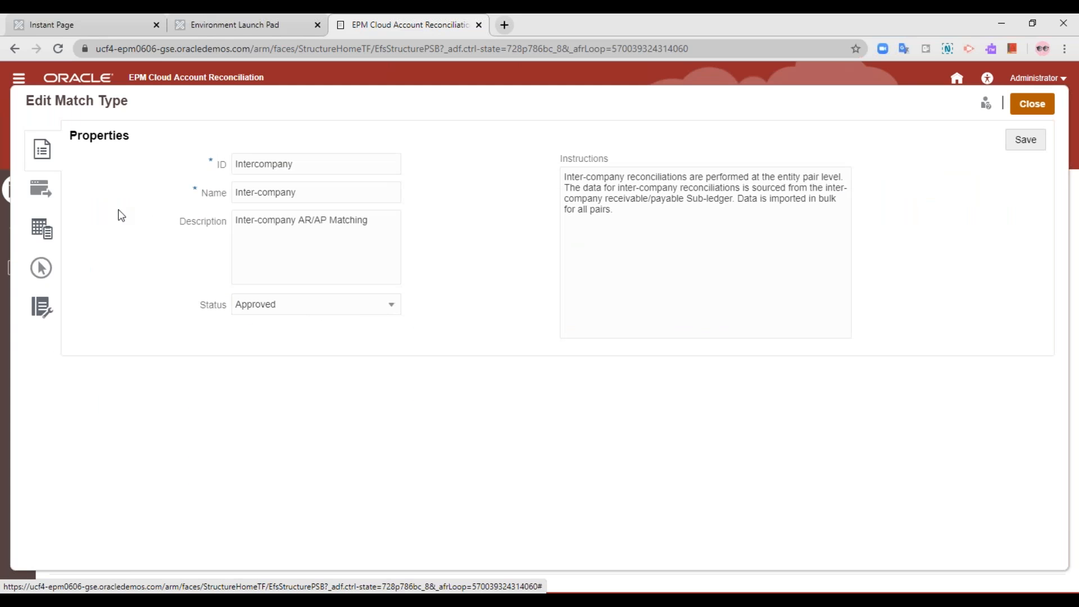
pyautogui.click(45, 194)
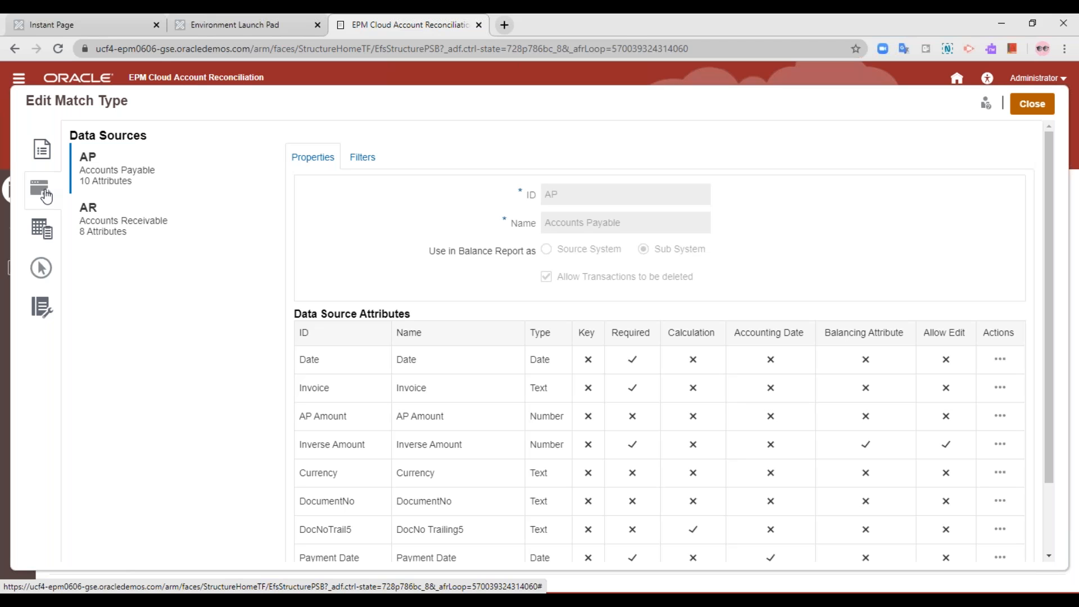
pyautogui.scroll(-3, 493, 284)
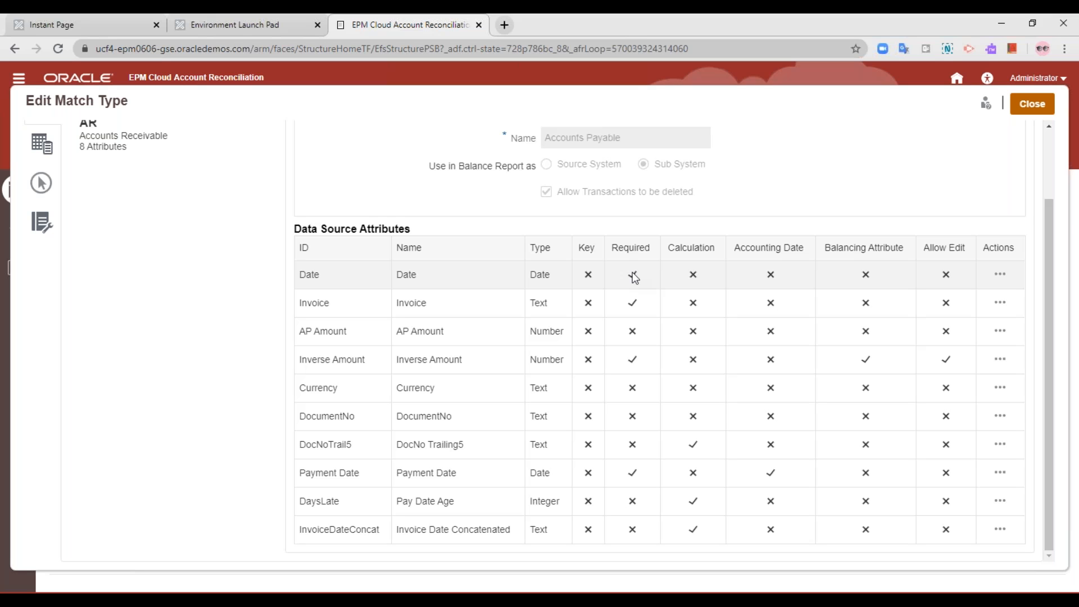
pyautogui.click(1000, 277)
pyautogui.click(1007, 260)
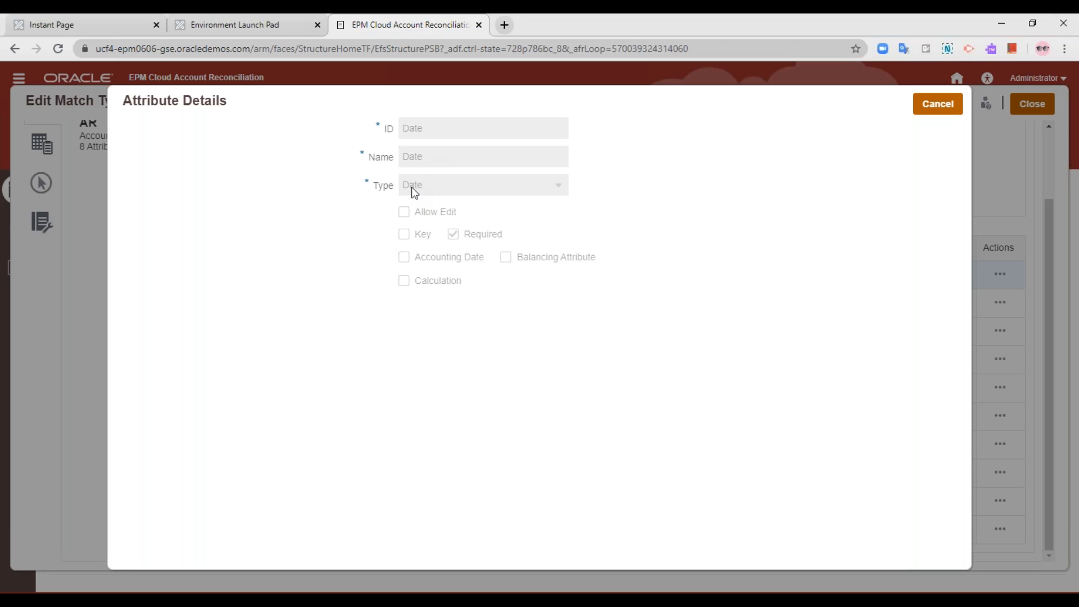
pyautogui.click(942, 103)
pyautogui.scroll(2, 56, 219)
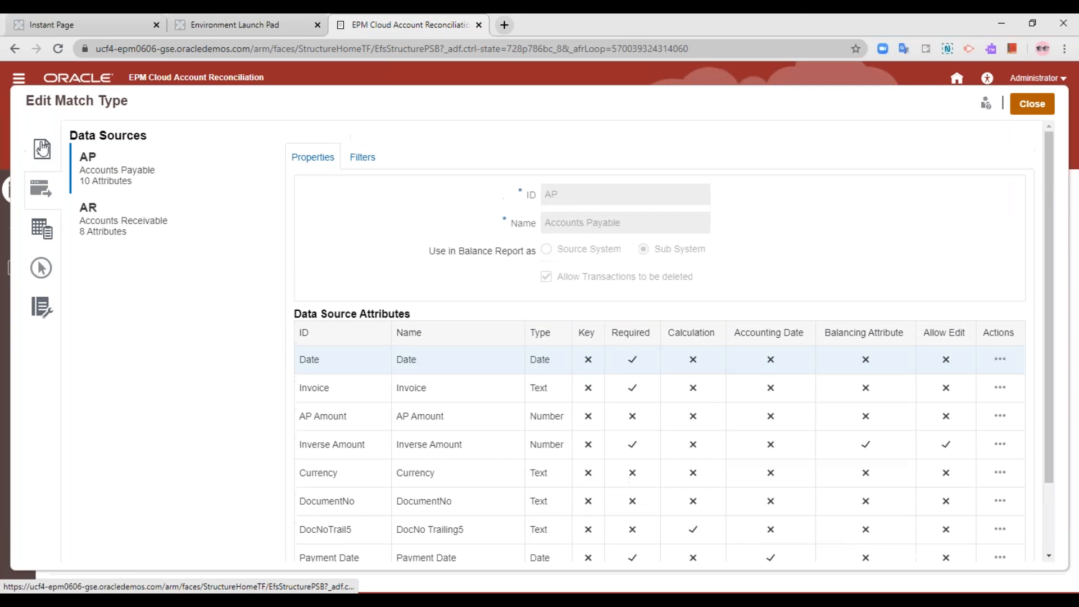
# Set the Intercompany match type's status to Pending and save its properties
pyautogui.click(41, 147)
pyautogui.click(274, 316)
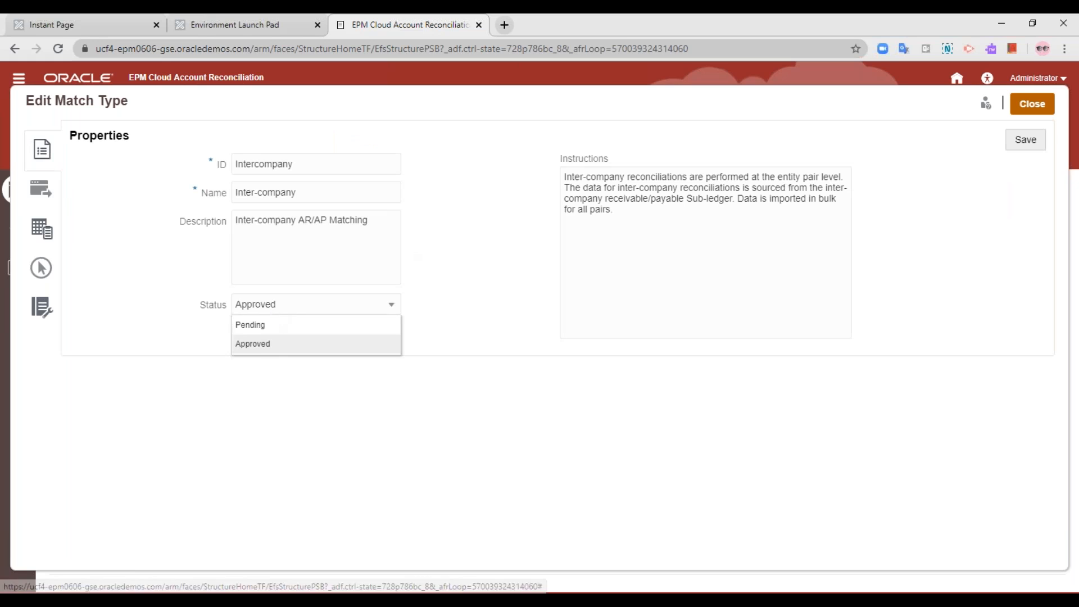
pyautogui.click(260, 329)
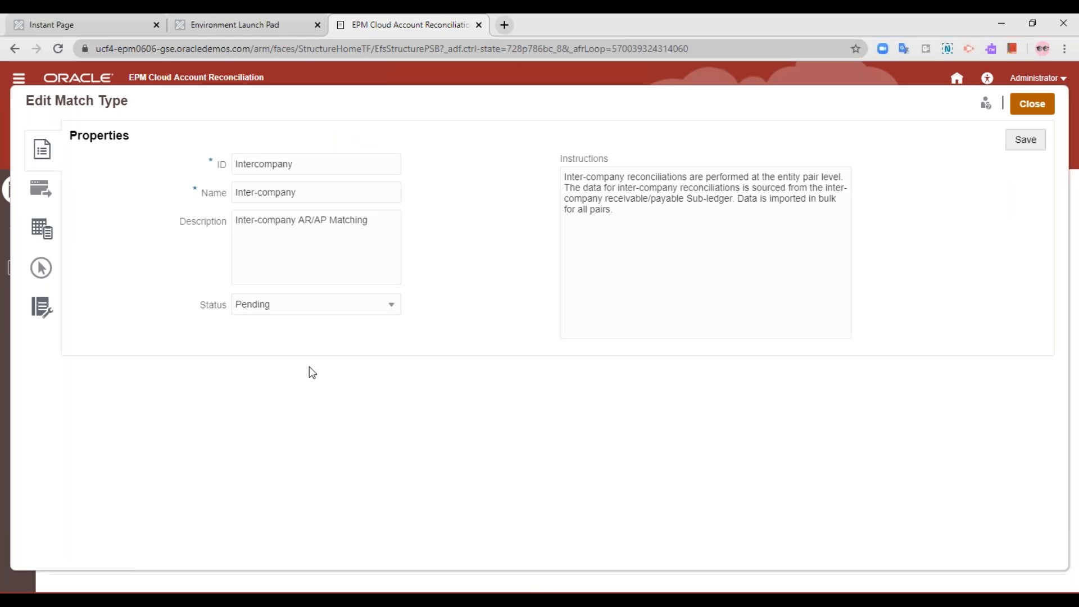
pyautogui.click(1026, 141)
# Open the Accounts Payable Date attribute for editing, review the available attribute types, and save it with type Date
pyautogui.click(41, 191)
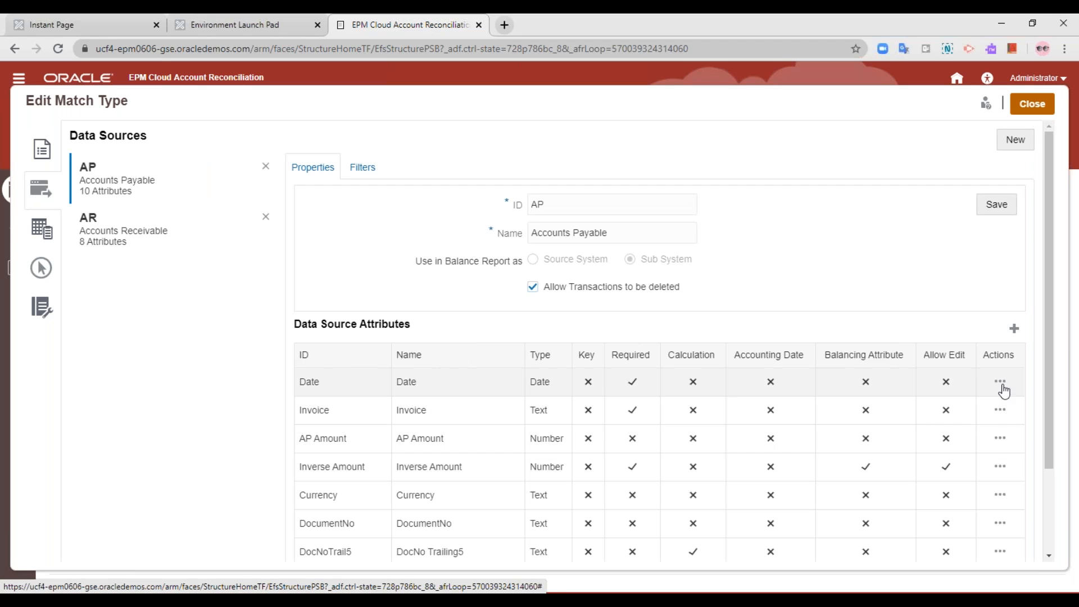
pyautogui.click(1002, 384)
pyautogui.click(1012, 298)
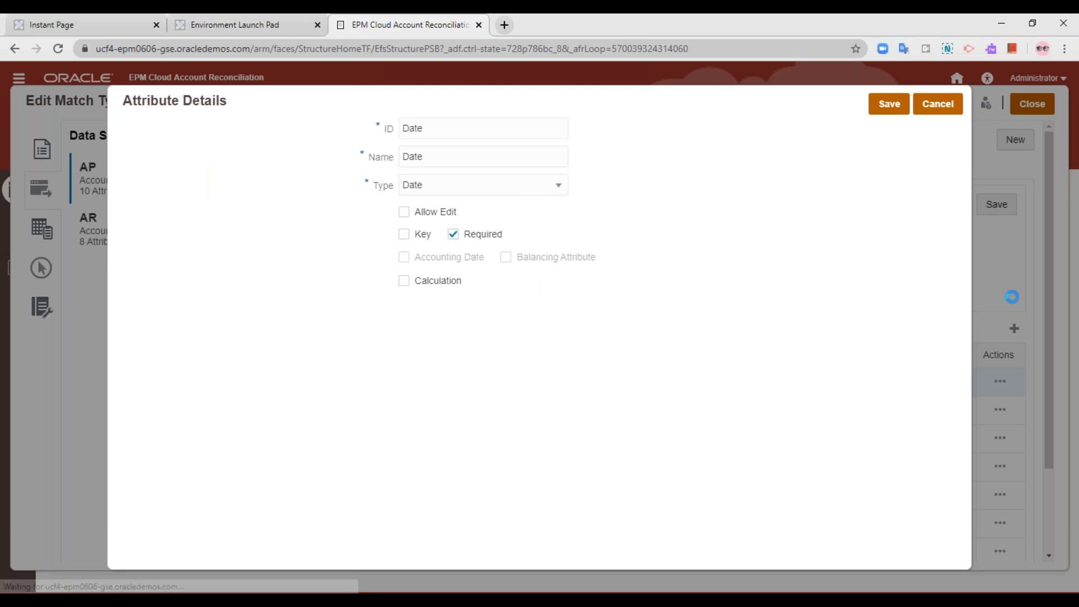
pyautogui.click(478, 185)
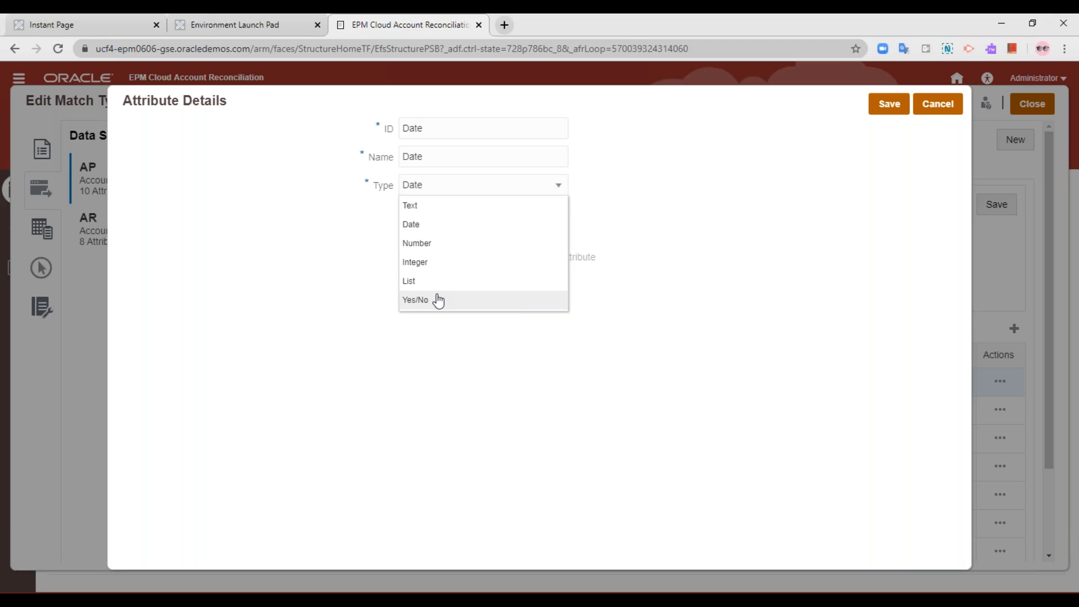
pyautogui.click(897, 102)
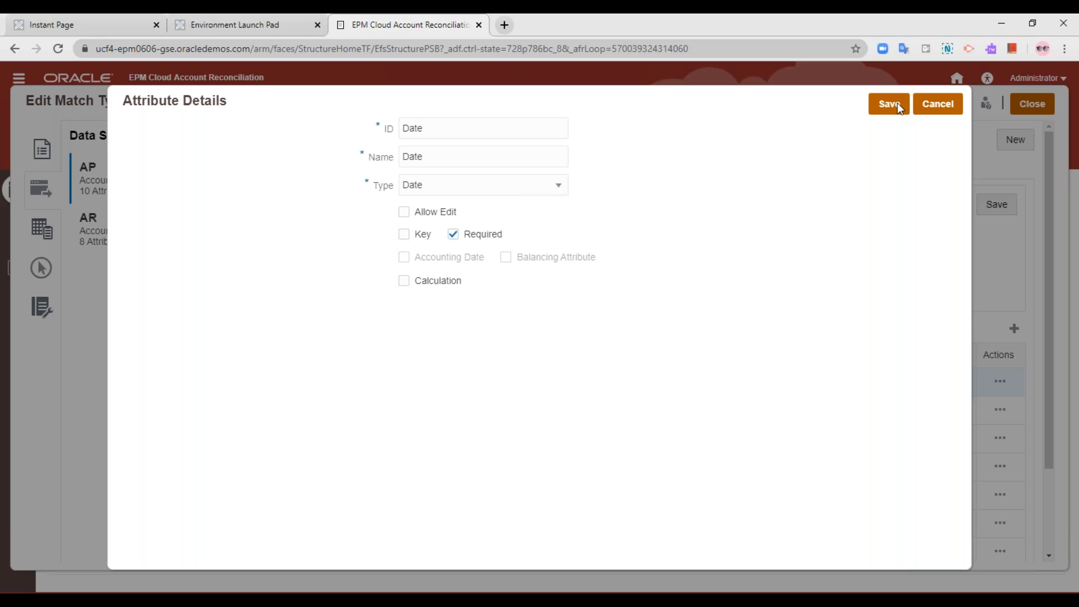
pyautogui.click(887, 105)
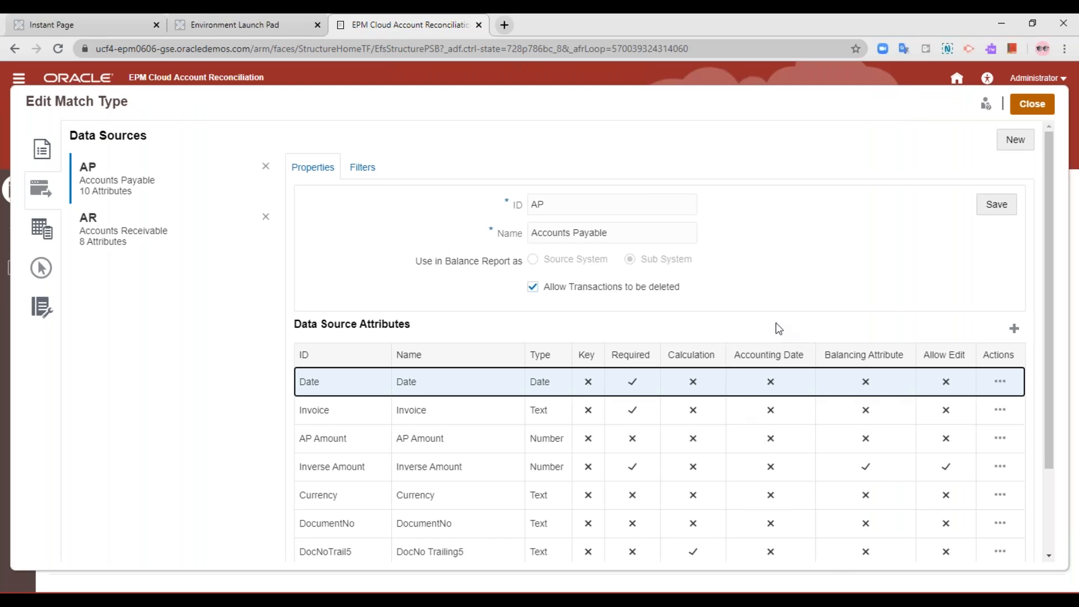
# Compare the data source attributes and balance report settings of Accounts Payable and Accounts Receivable
pyautogui.scroll(-3, 775, 321)
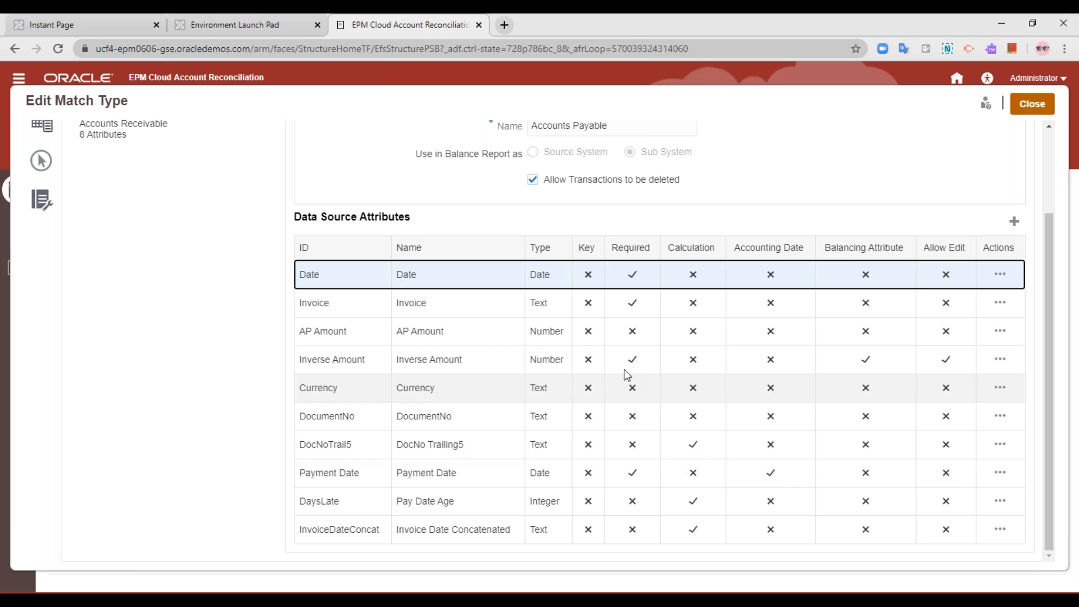
pyautogui.scroll(2, 623, 351)
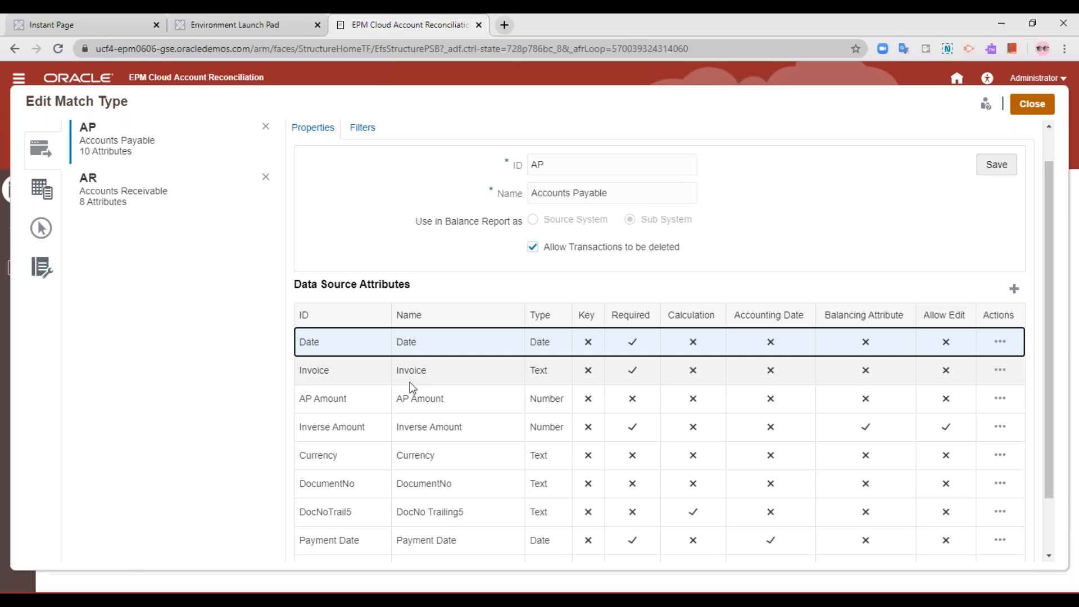
pyautogui.scroll(-3, 413, 387)
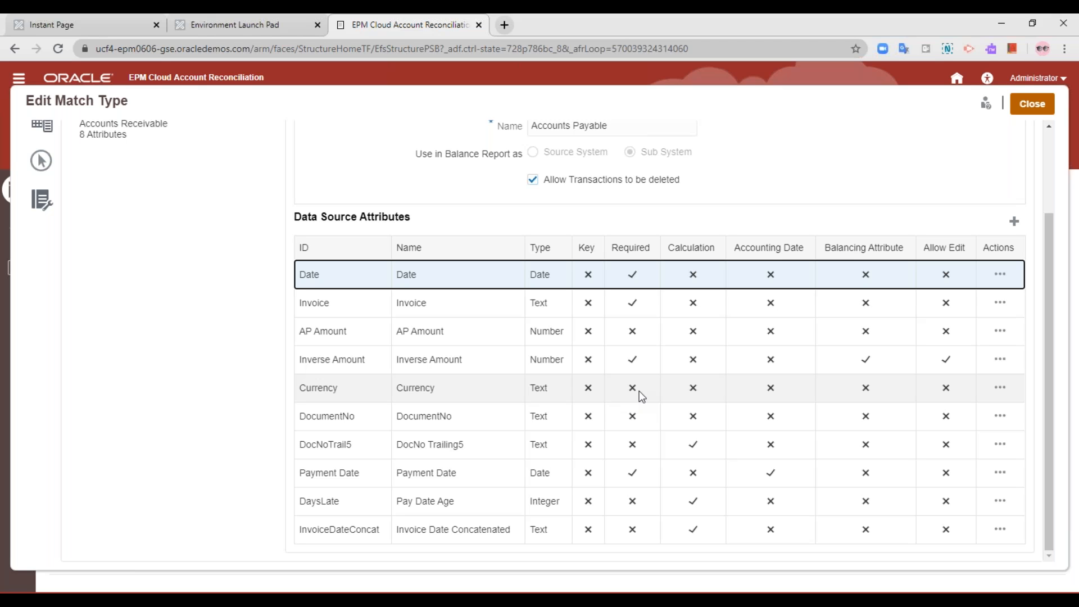
pyautogui.scroll(3, 394, 360)
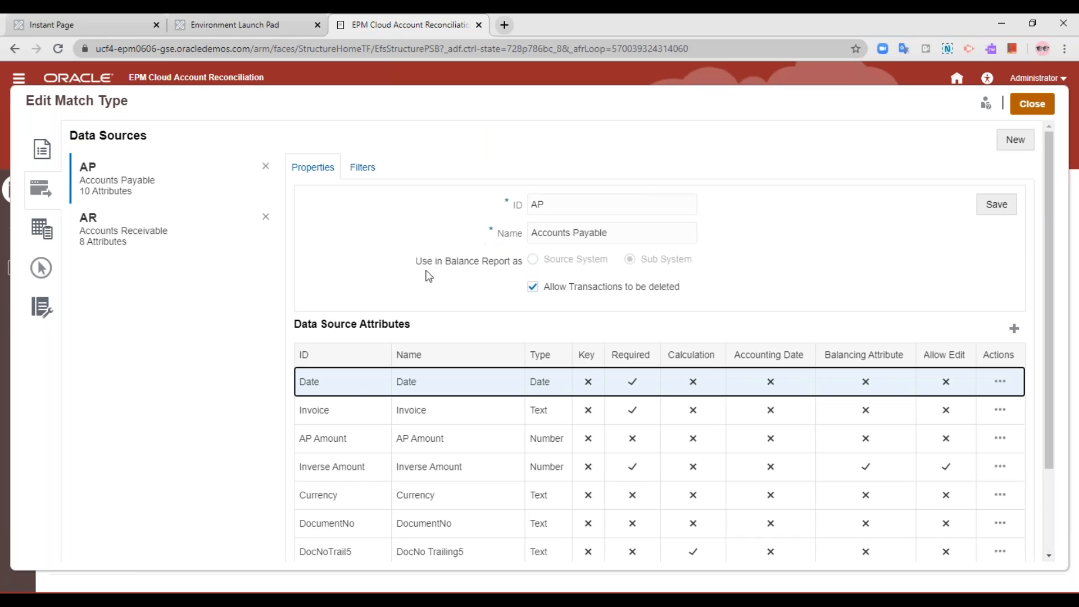
pyautogui.click(99, 239)
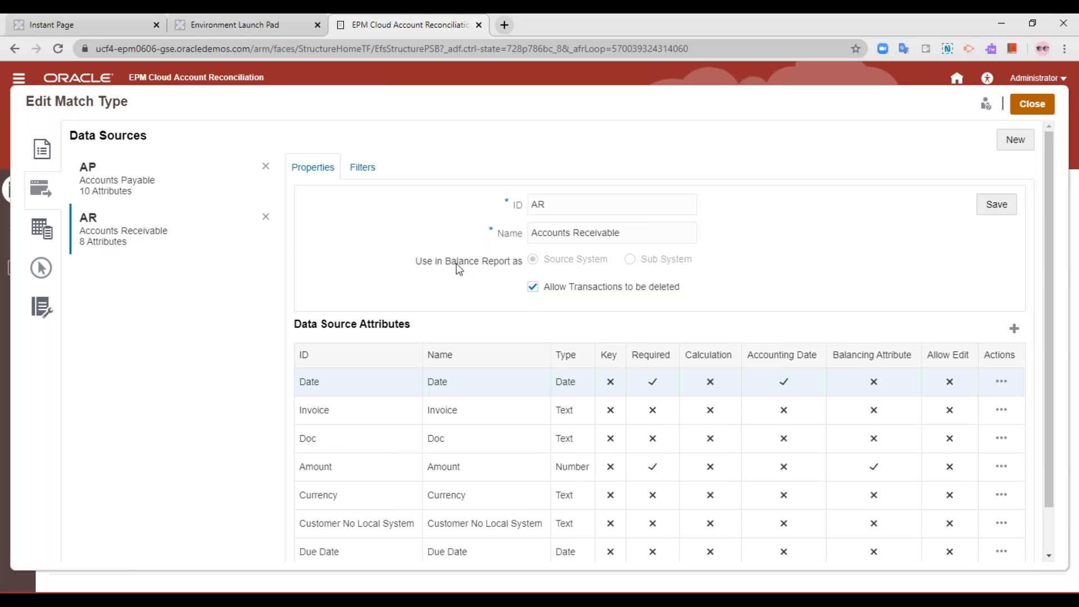
pyautogui.scroll(-1, 442, 271)
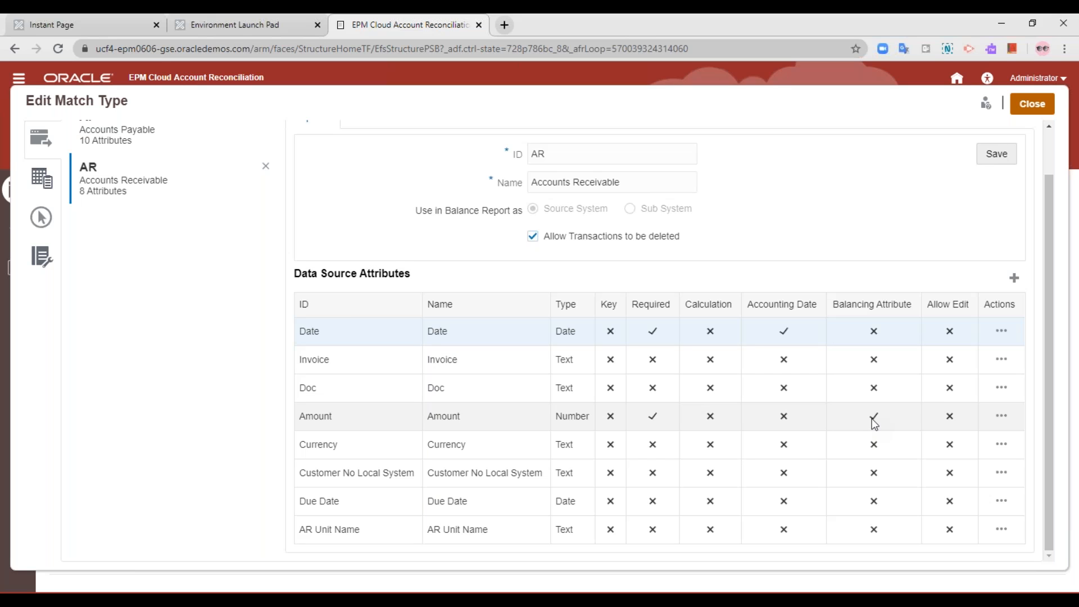
pyautogui.click(141, 138)
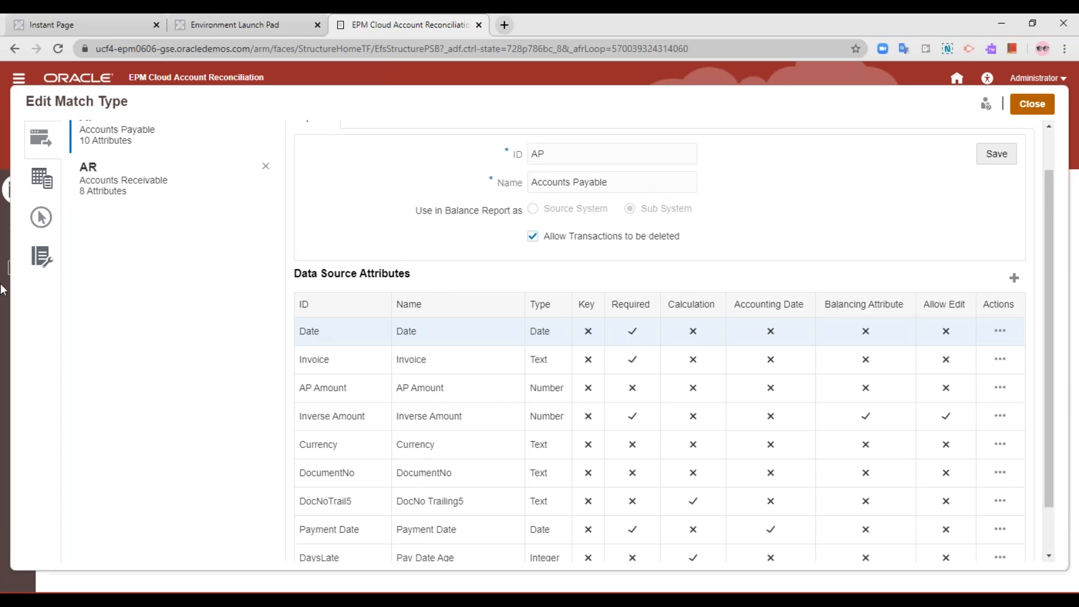
pyautogui.click(156, 186)
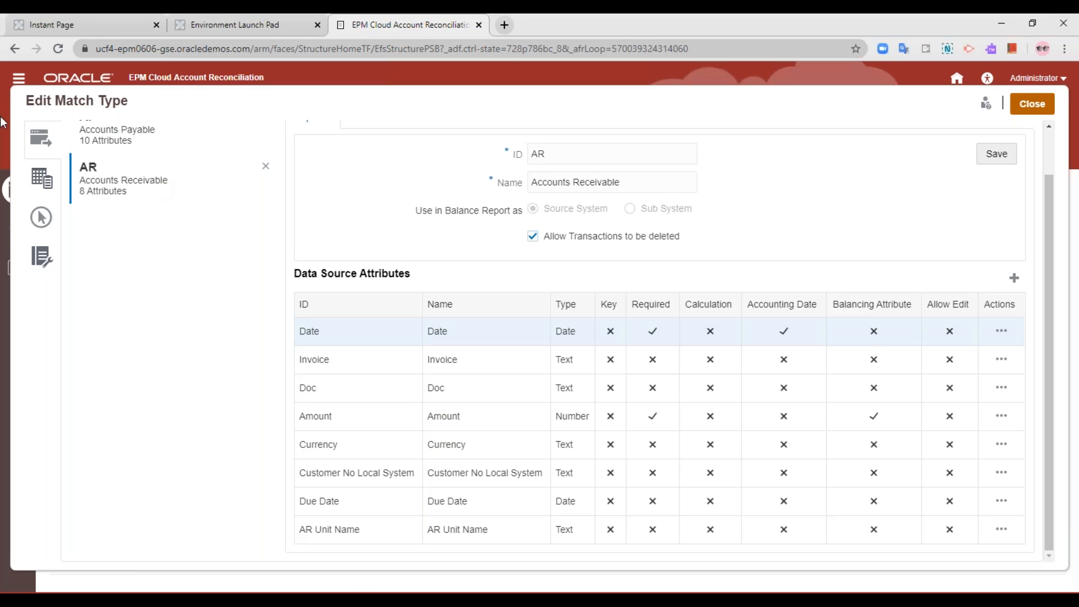
# Look over the adjustment transaction types and examine the INTERCO match process's properties, default attribute mapping and match rules
pyautogui.click(38, 191)
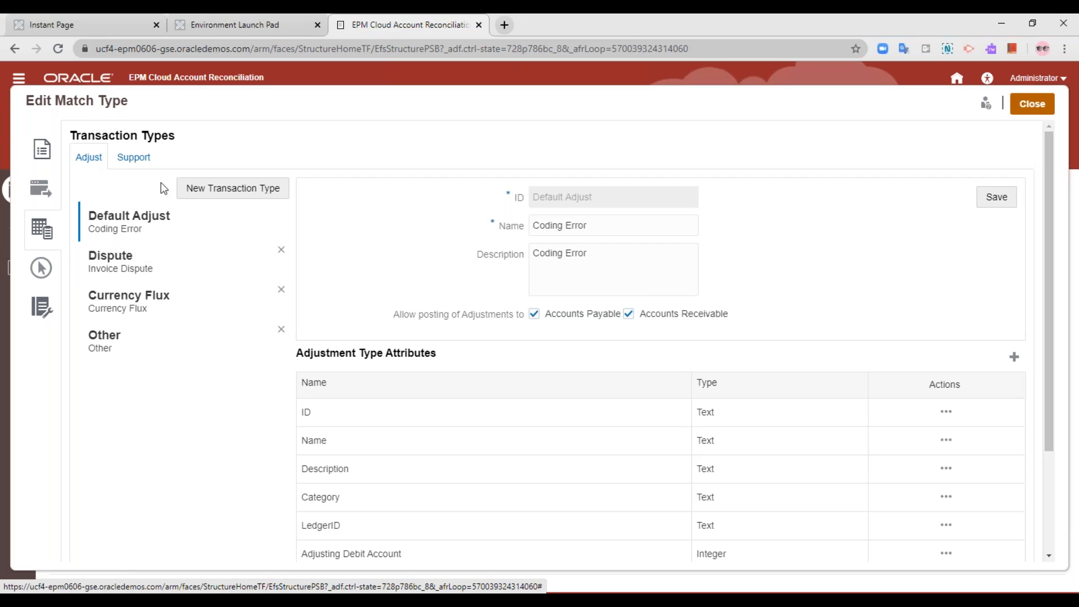
pyautogui.click(38, 275)
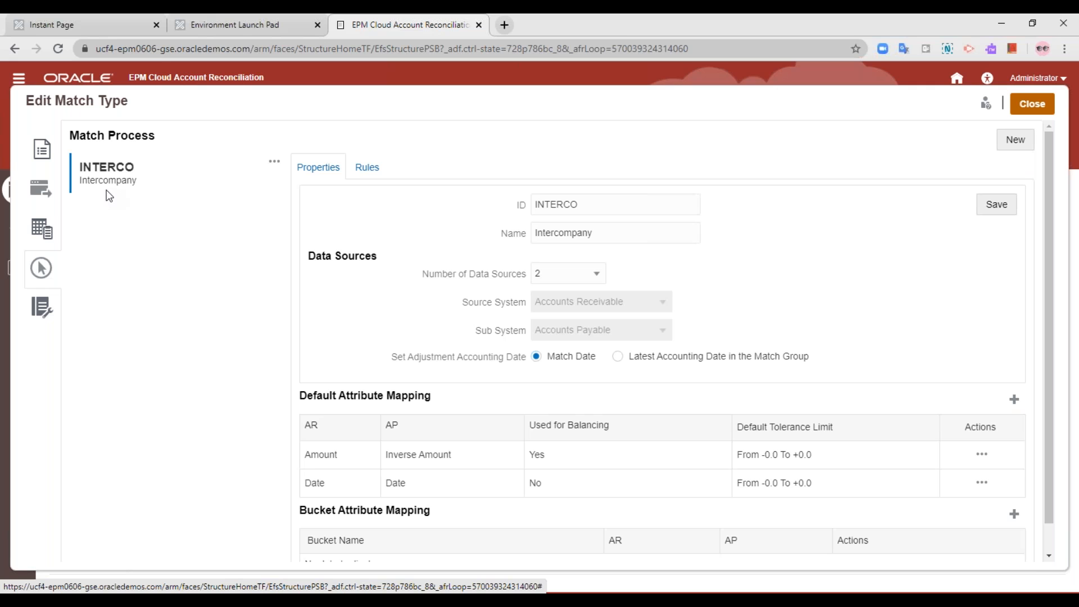
pyautogui.click(594, 204)
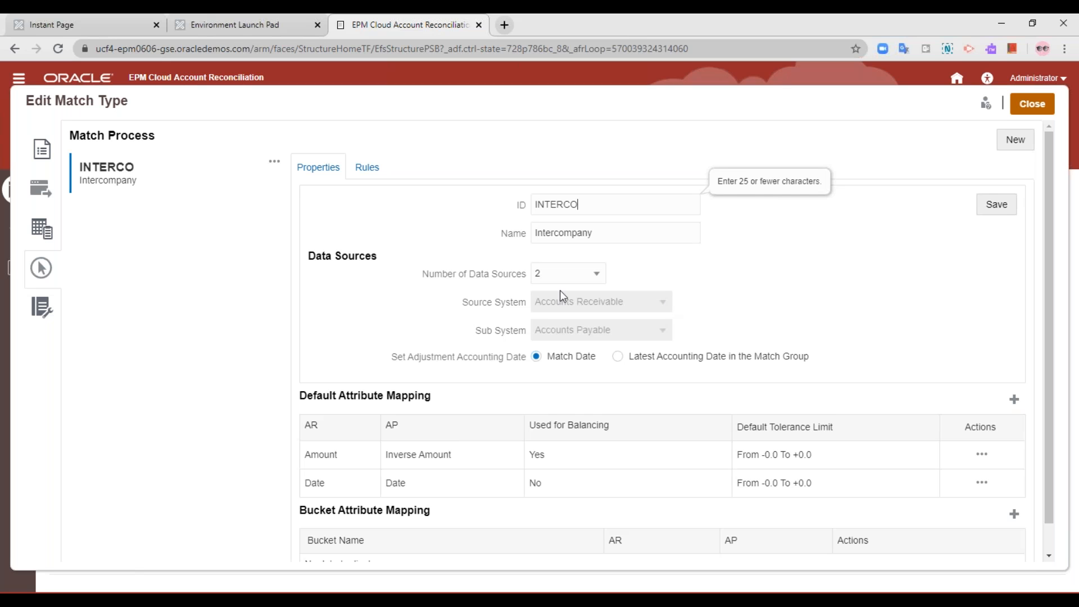
pyautogui.scroll(-1, 560, 290)
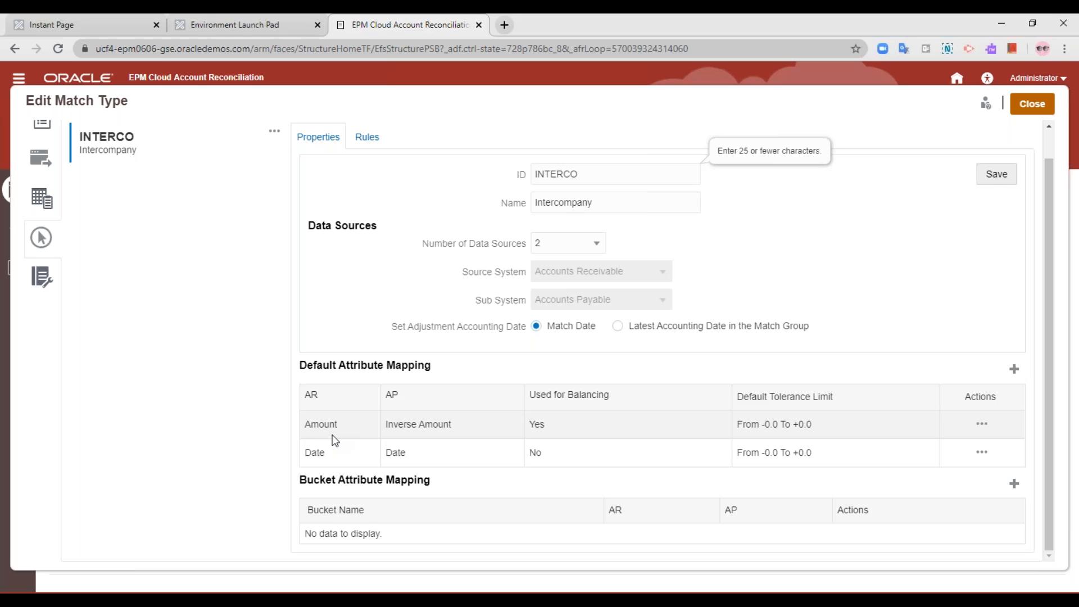
pyautogui.click(363, 140)
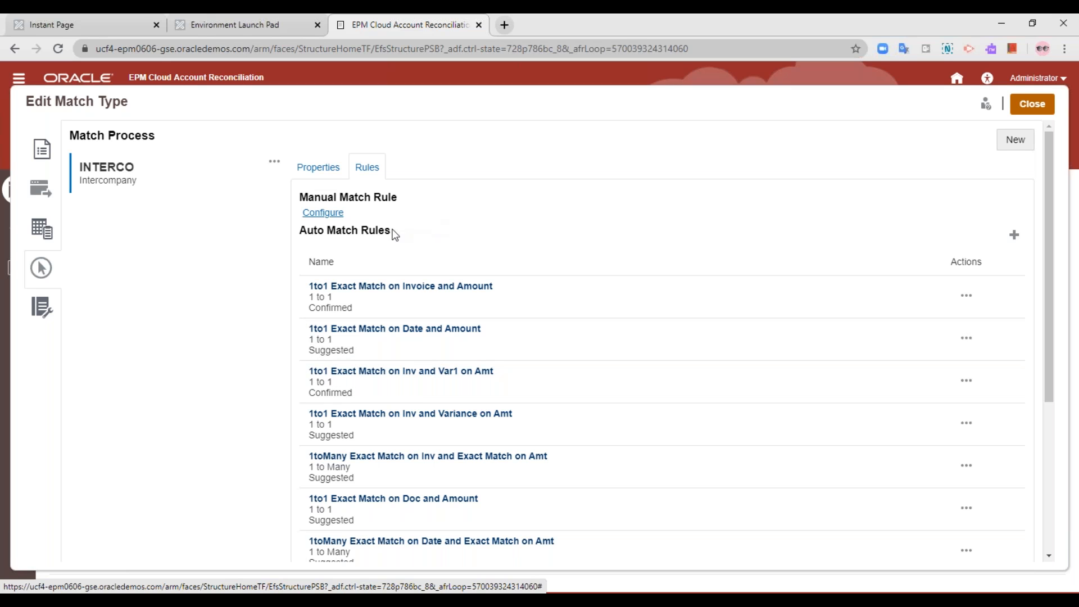
pyautogui.click(318, 168)
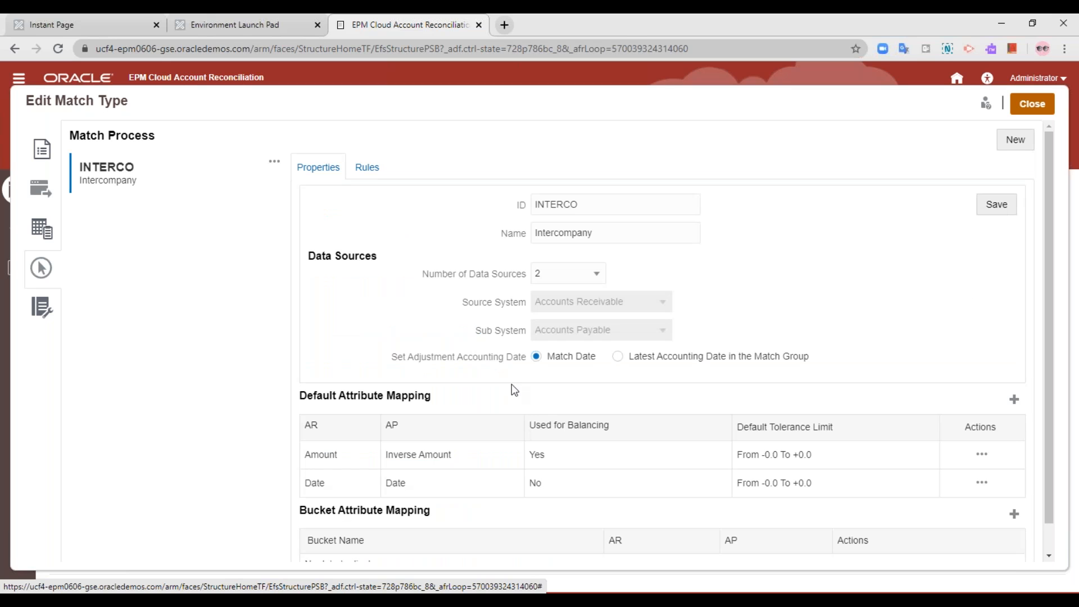
pyautogui.click(366, 171)
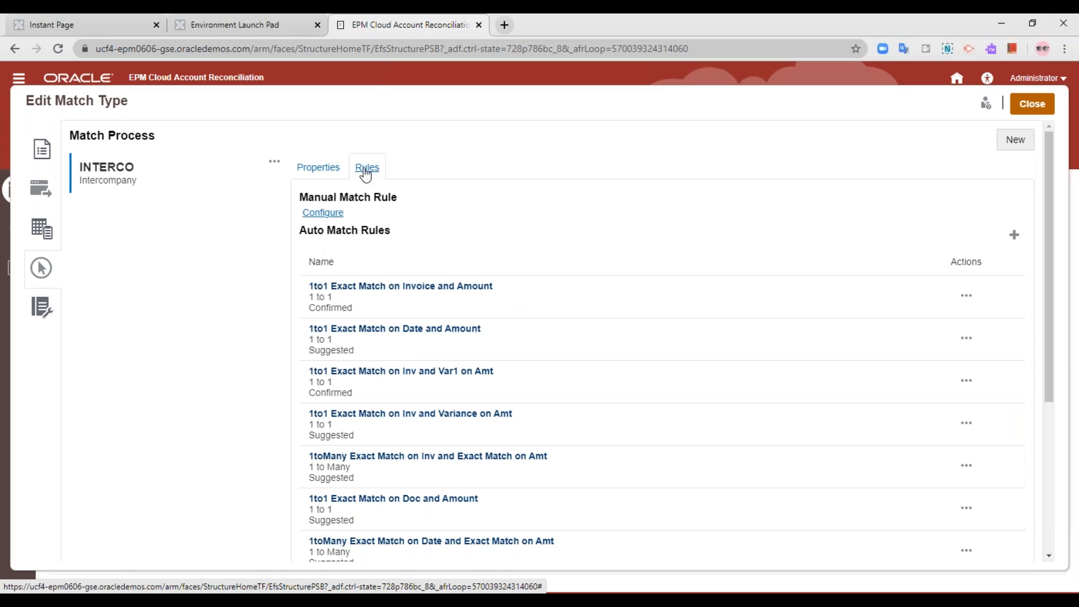
# Open the 1to1 Exact Match on Invoice and Amount rule and review the available rule types and its conditions
pyautogui.click(412, 287)
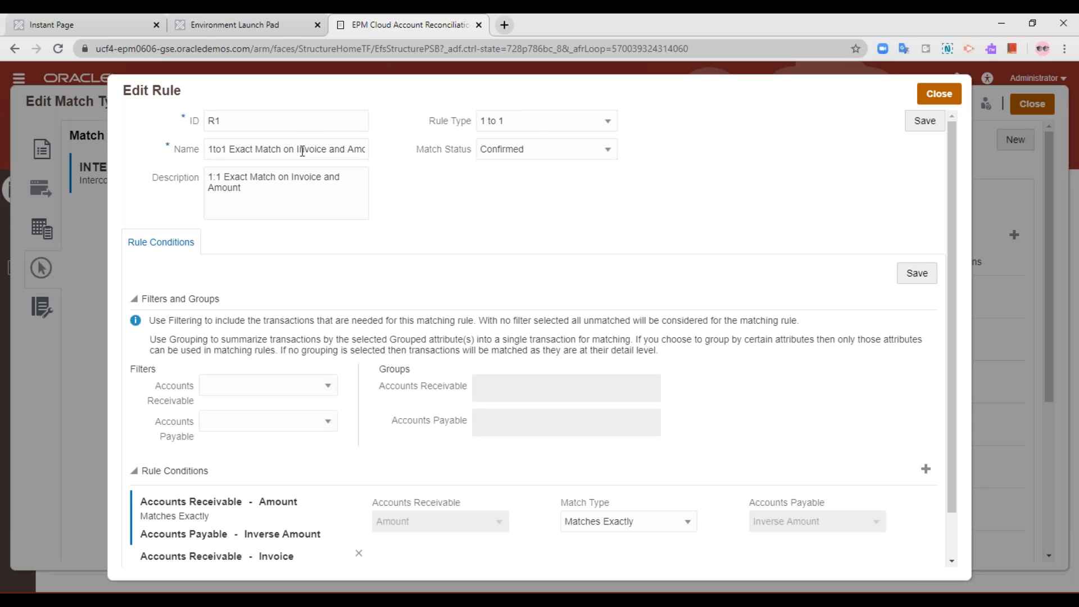
pyautogui.click(543, 121)
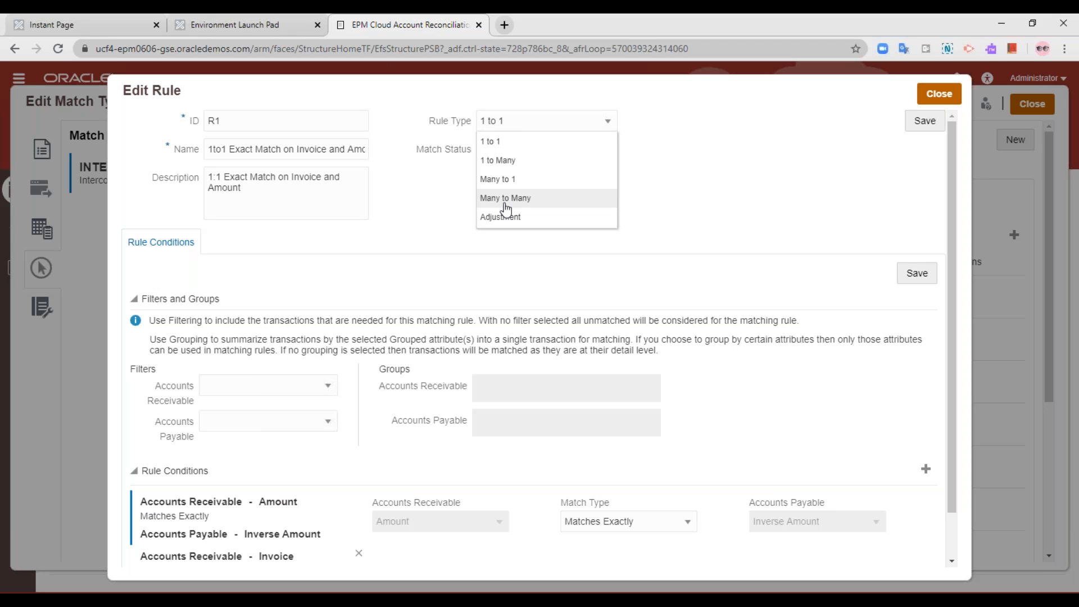
pyautogui.click(395, 194)
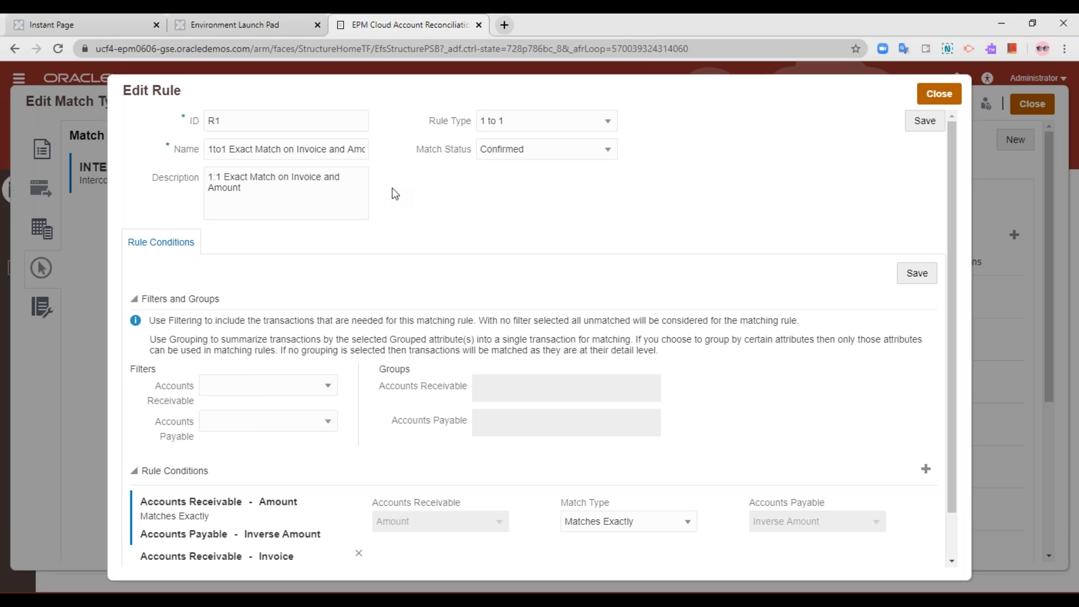
pyautogui.scroll(-1, 395, 194)
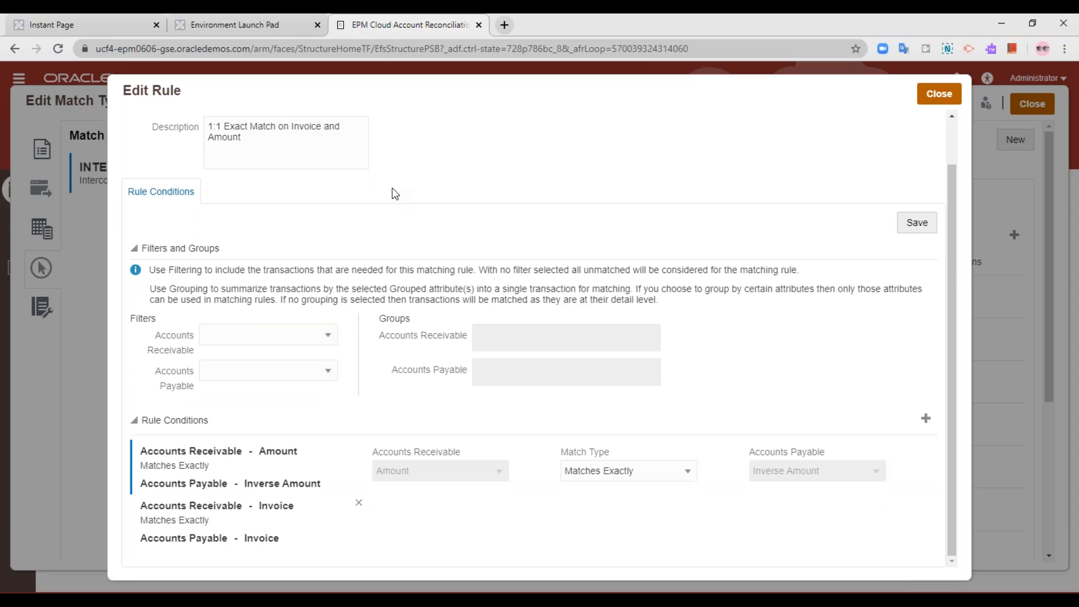
pyautogui.scroll(1, 395, 194)
# Check the invoice rule's match status, examine its Amount and Invoice conditions, and close the rule
pyautogui.click(508, 149)
pyautogui.click(508, 149)
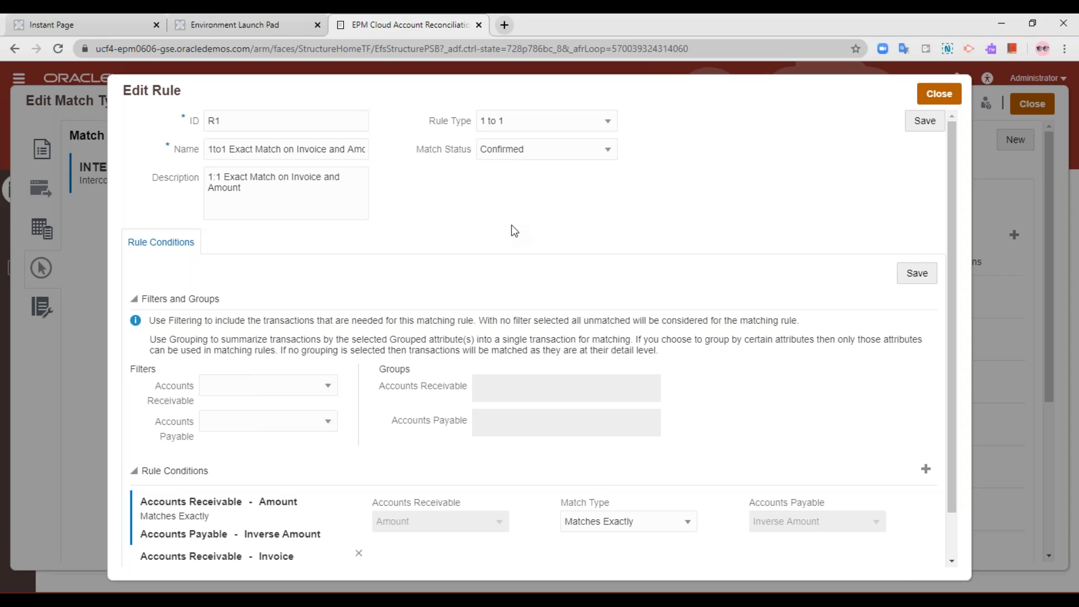
pyautogui.click(513, 158)
pyautogui.doubleClick(511, 153)
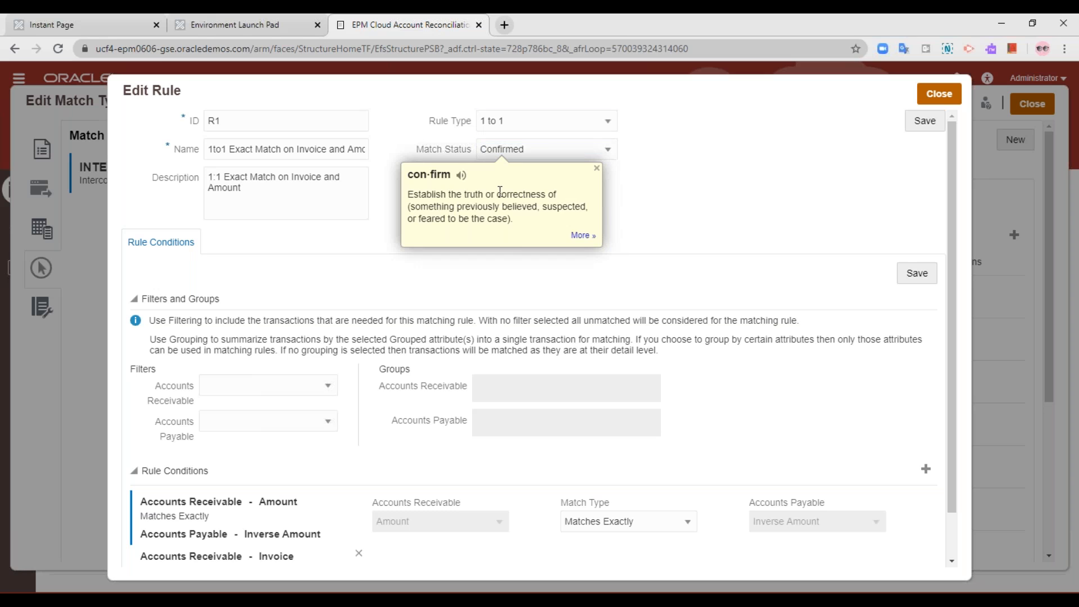
pyautogui.click(597, 168)
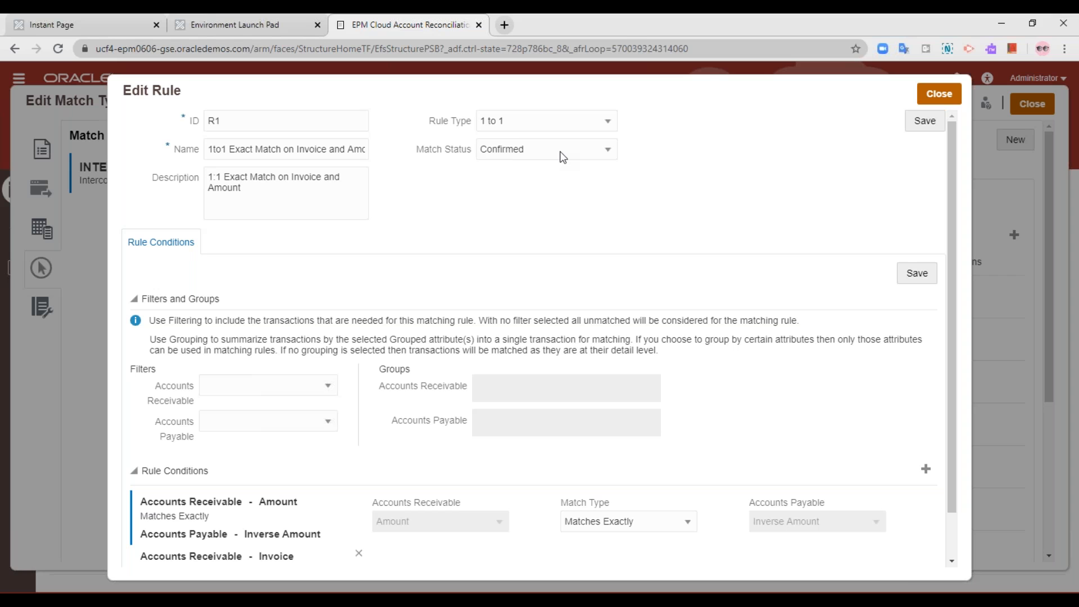
pyautogui.scroll(-1, 514, 215)
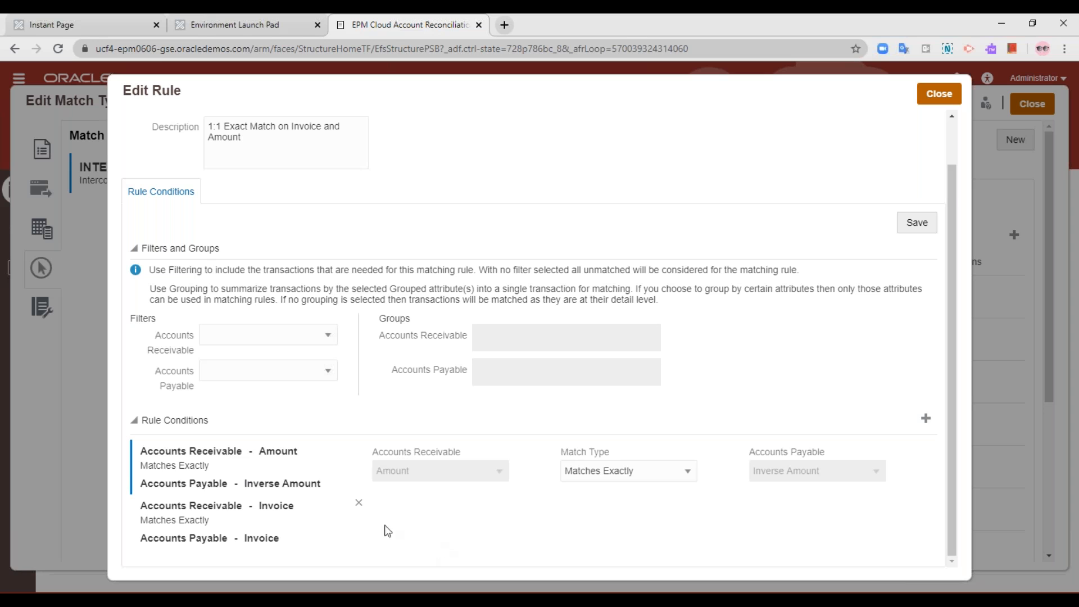
pyautogui.click(205, 497)
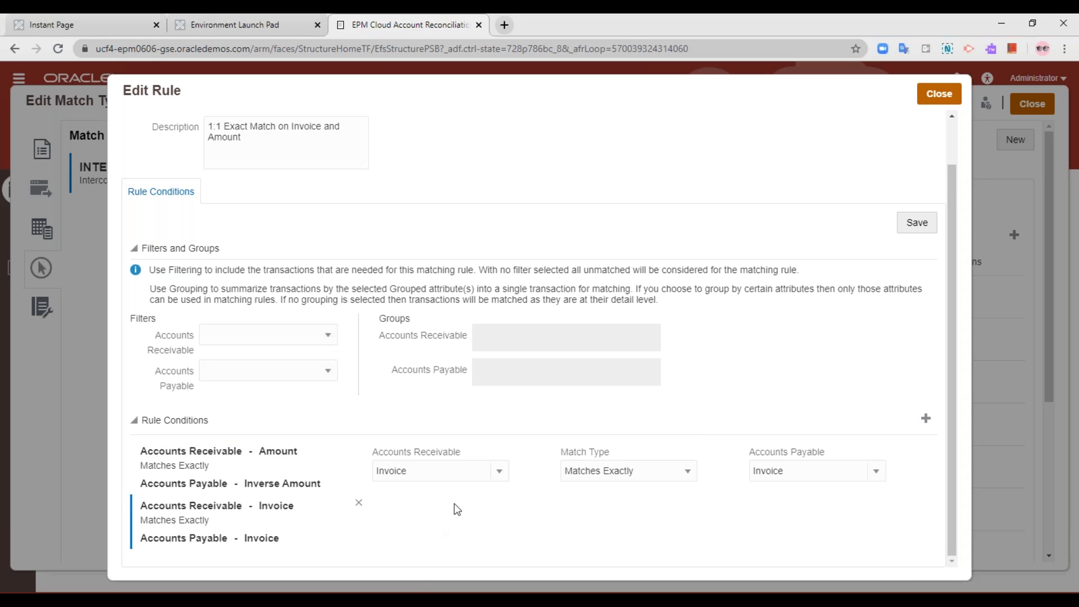
pyautogui.click(938, 95)
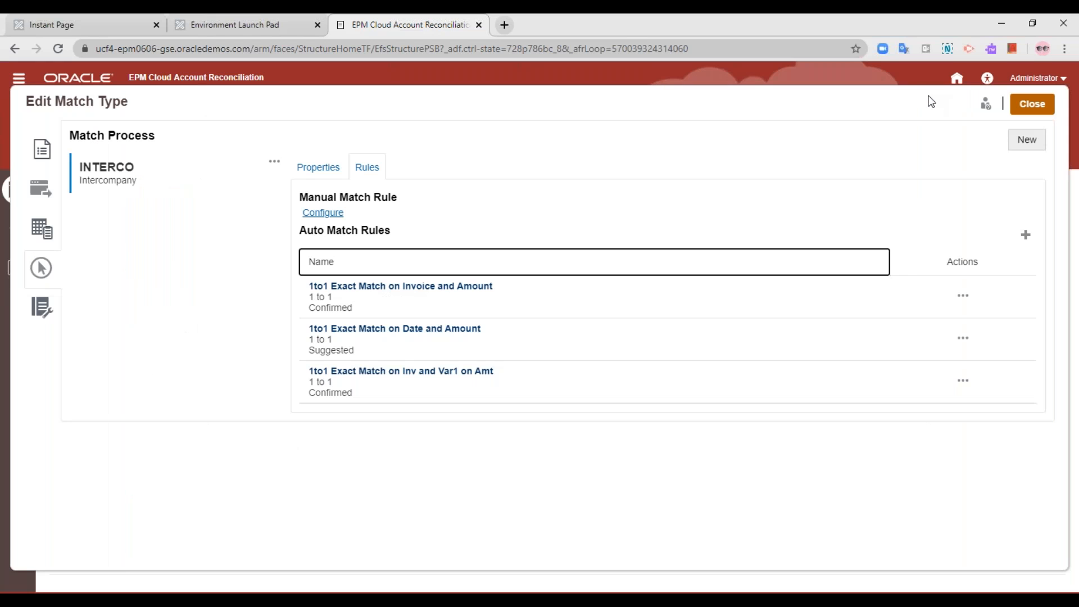
# Review the Amount and Date conditions of the 1to1 Exact Match on Date and Amount rule and close it
pyautogui.click(407, 334)
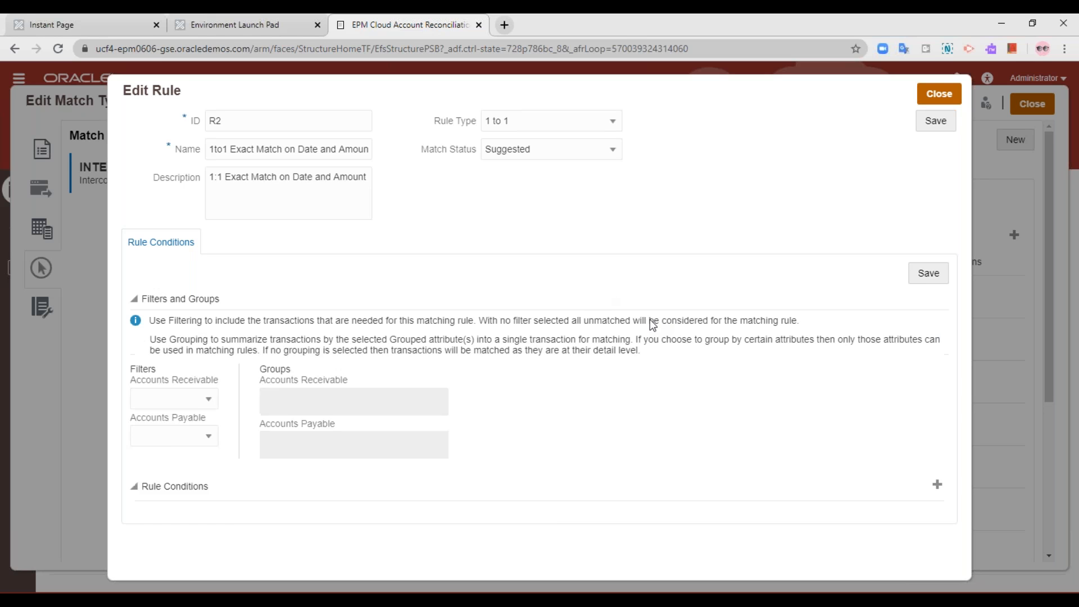
pyautogui.scroll(-1, 650, 320)
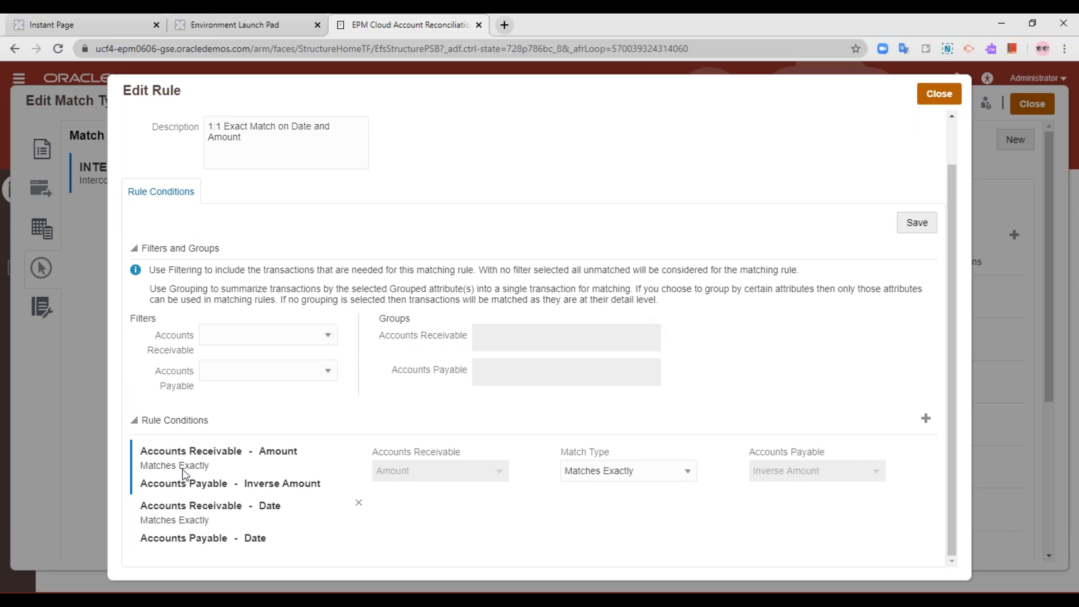
pyautogui.click(238, 509)
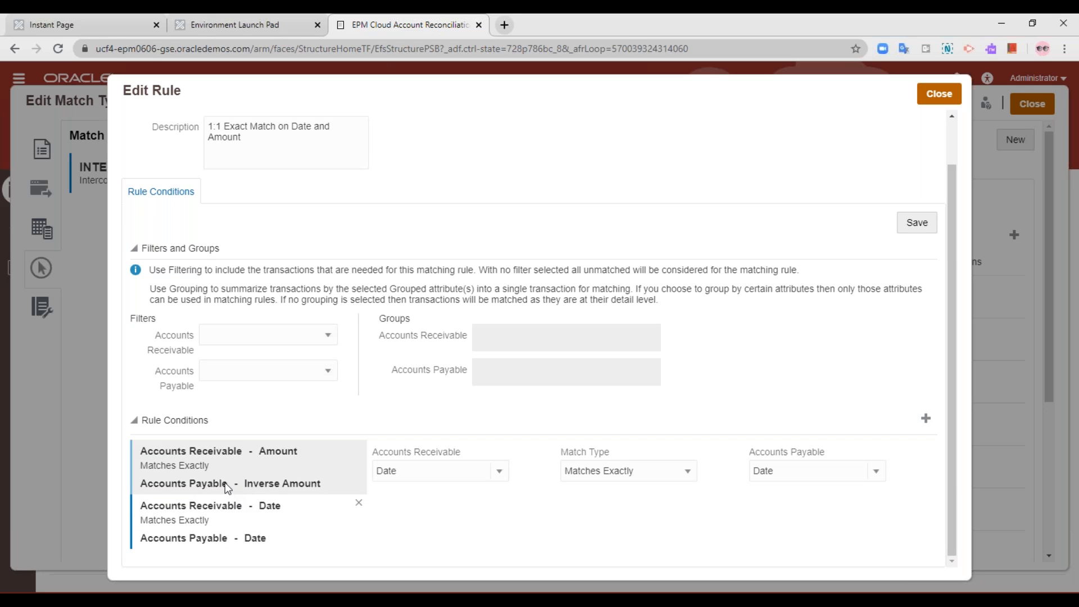
pyautogui.click(935, 102)
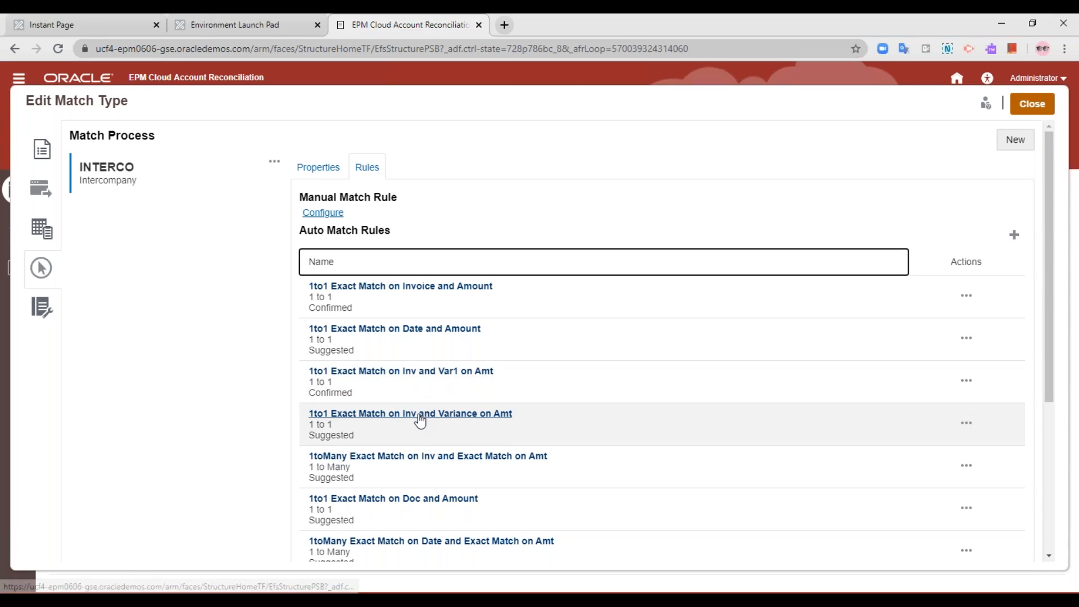
# Examine the amount tolerance limits and Invoice condition of the 1to1 Exact Match on Inv and Variance on Amt rule, closing it when done
pyautogui.click(420, 419)
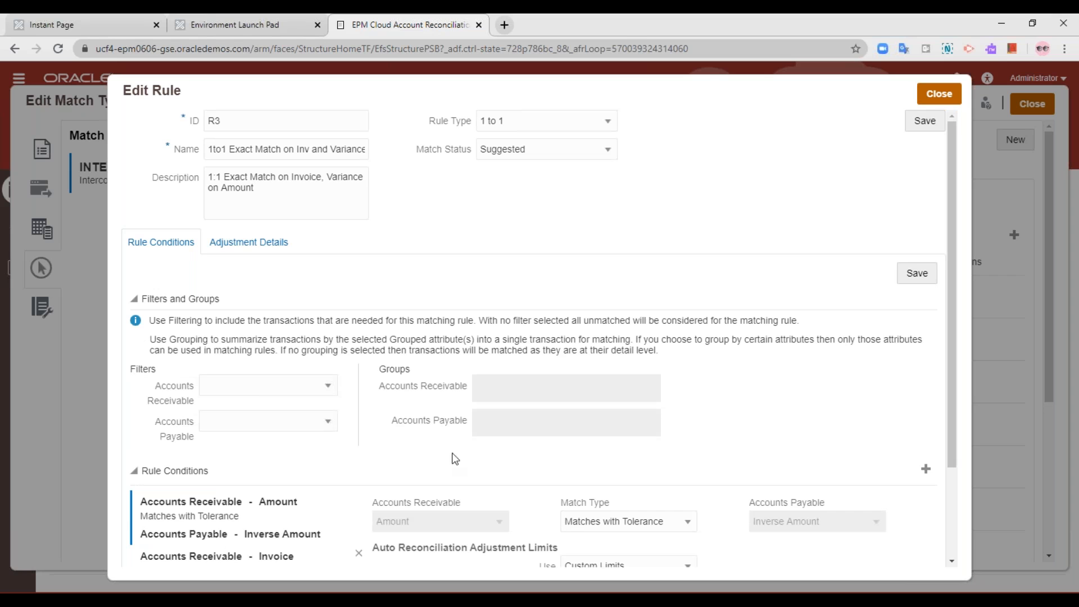
pyautogui.scroll(-1, 518, 404)
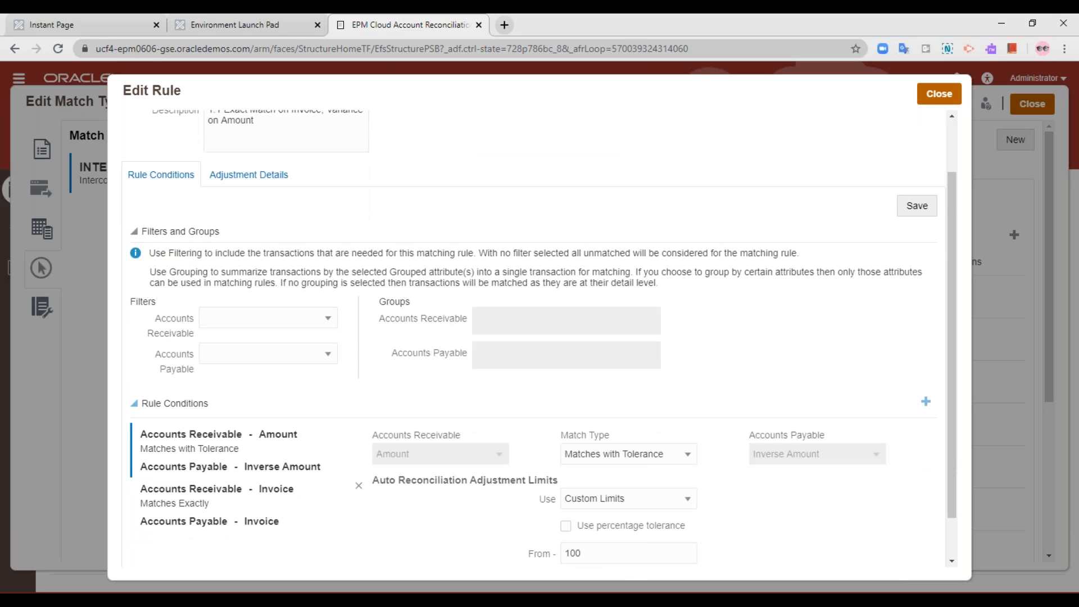
pyautogui.scroll(-1, 356, 439)
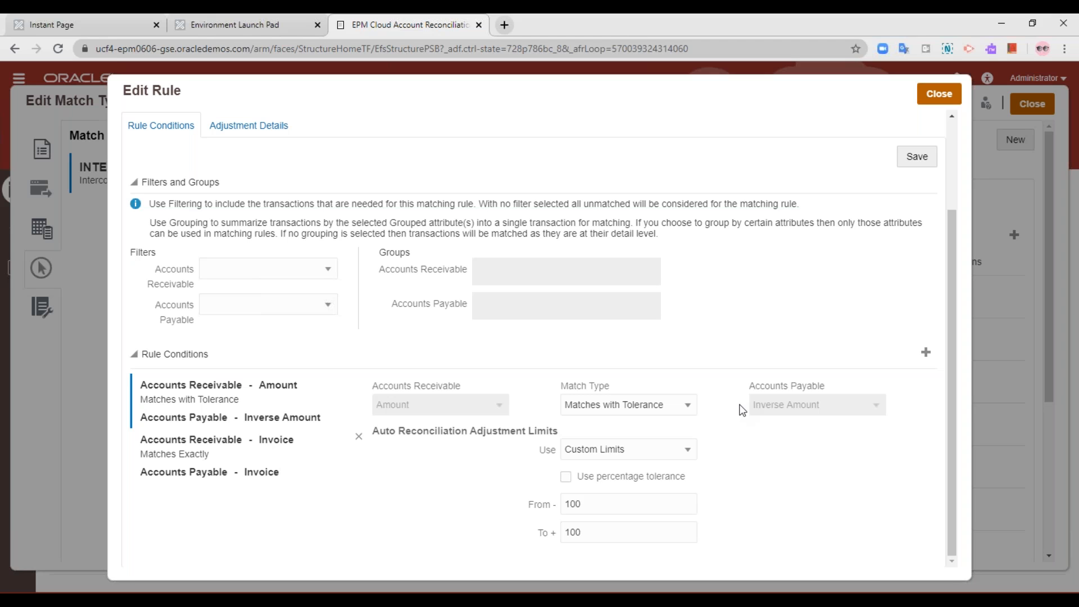
pyautogui.click(269, 452)
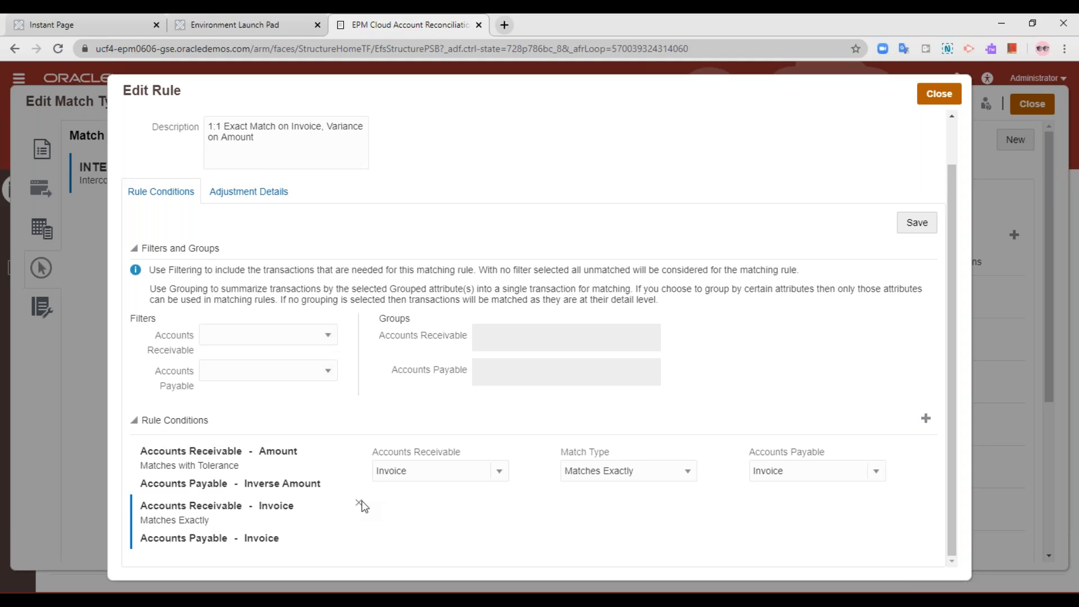
pyautogui.click(274, 484)
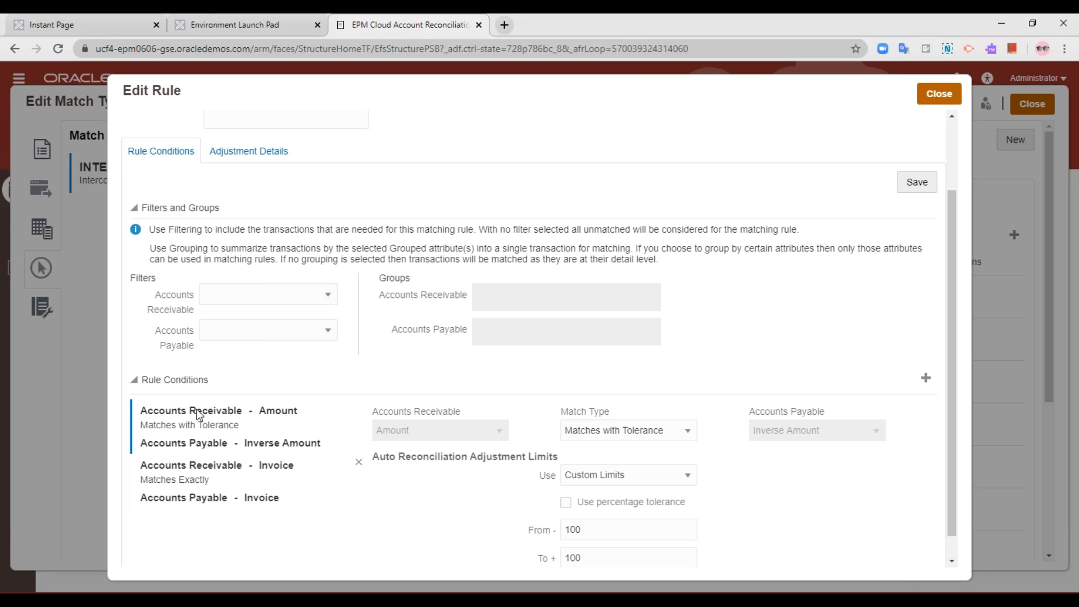
pyautogui.scroll(1, 465, 405)
pyautogui.scroll(2, 824, 154)
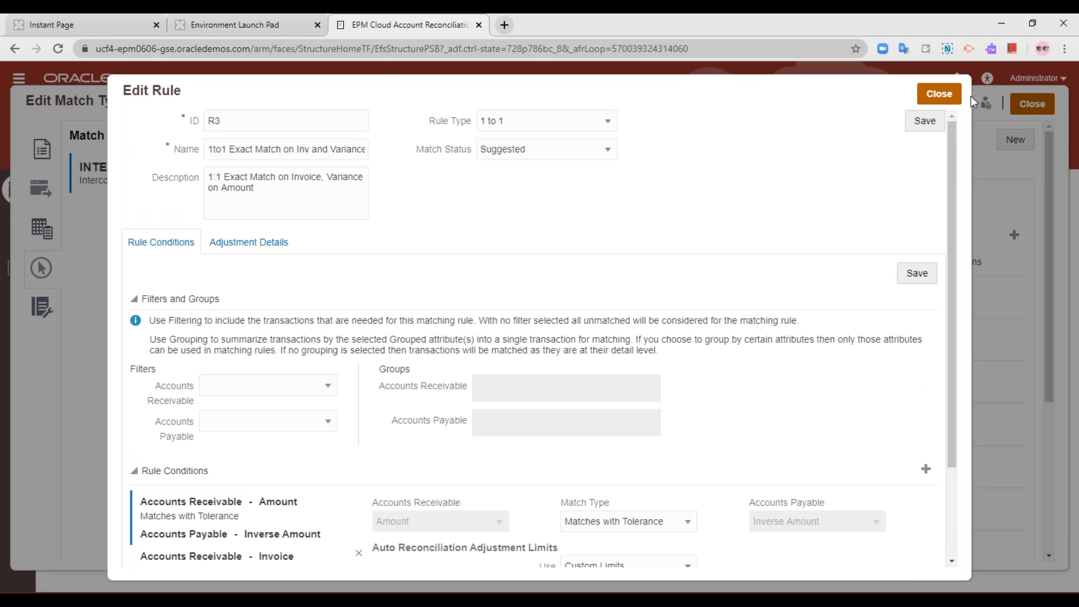
pyautogui.scroll(-2, 529, 338)
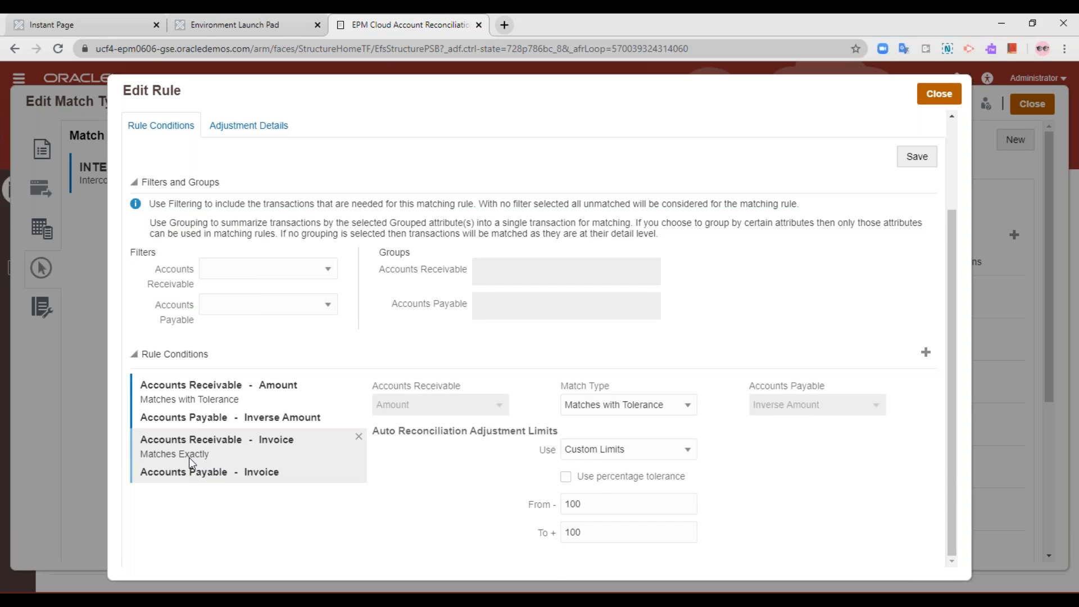
pyautogui.click(940, 94)
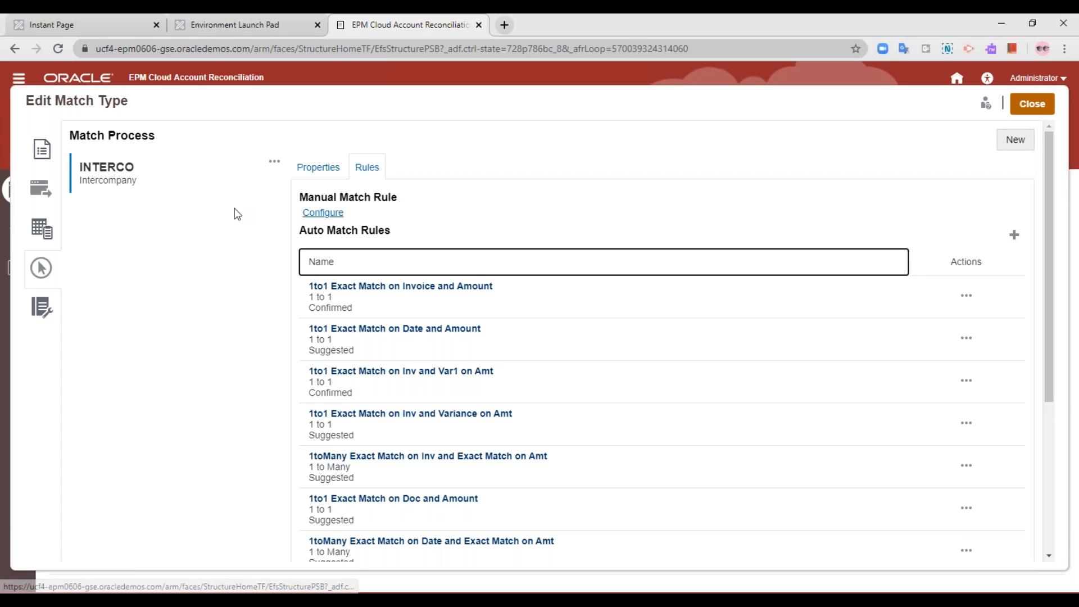
# Go through the Dispute, Currency Flux and Other adjustment types and the Default Support and OtherS support types
pyautogui.click(48, 229)
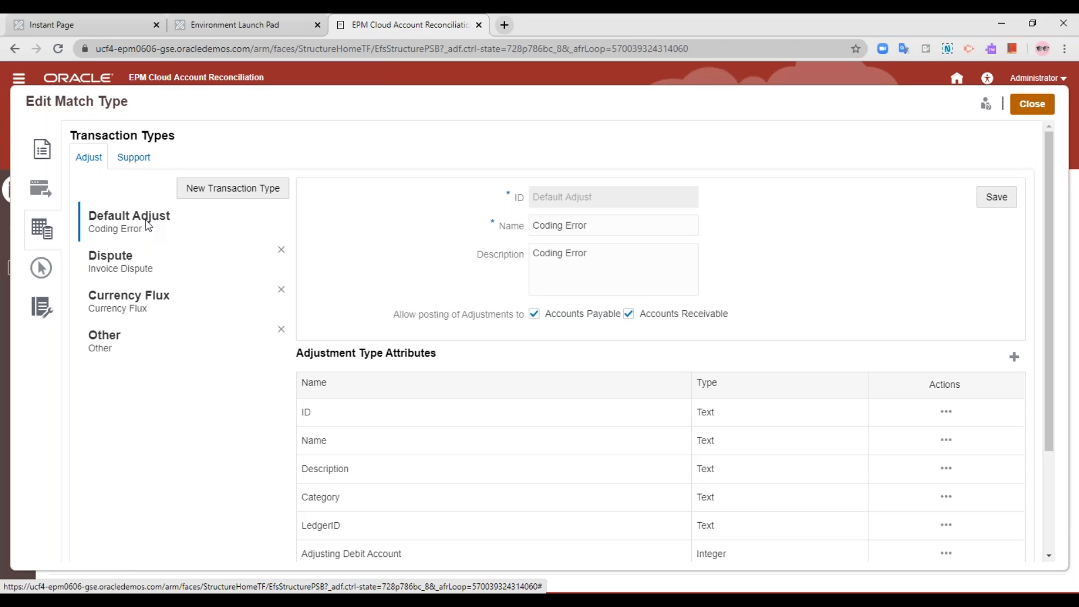
pyautogui.click(143, 251)
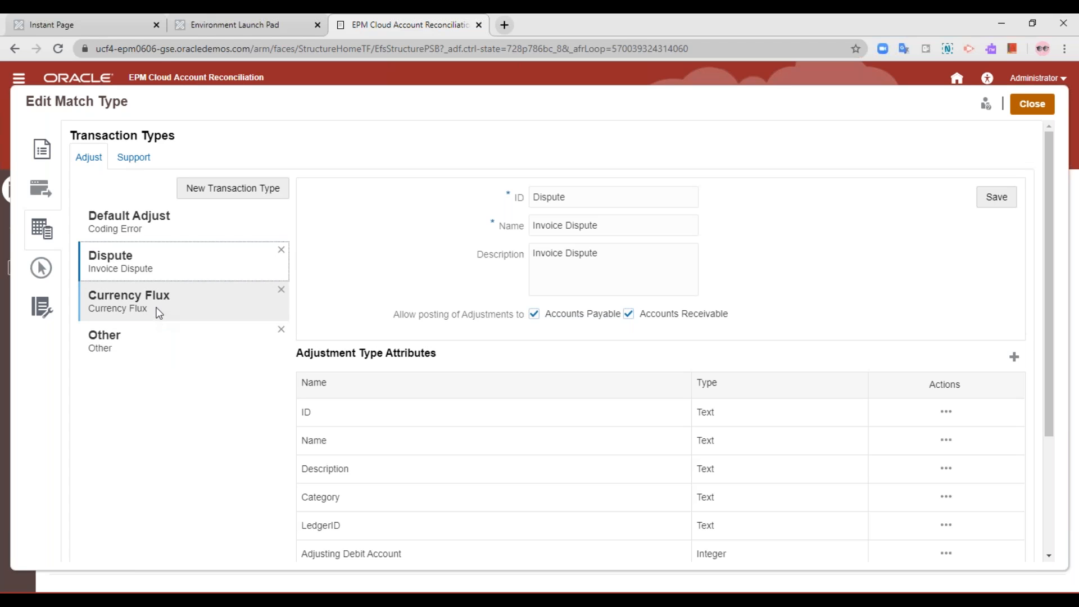
pyautogui.click(159, 313)
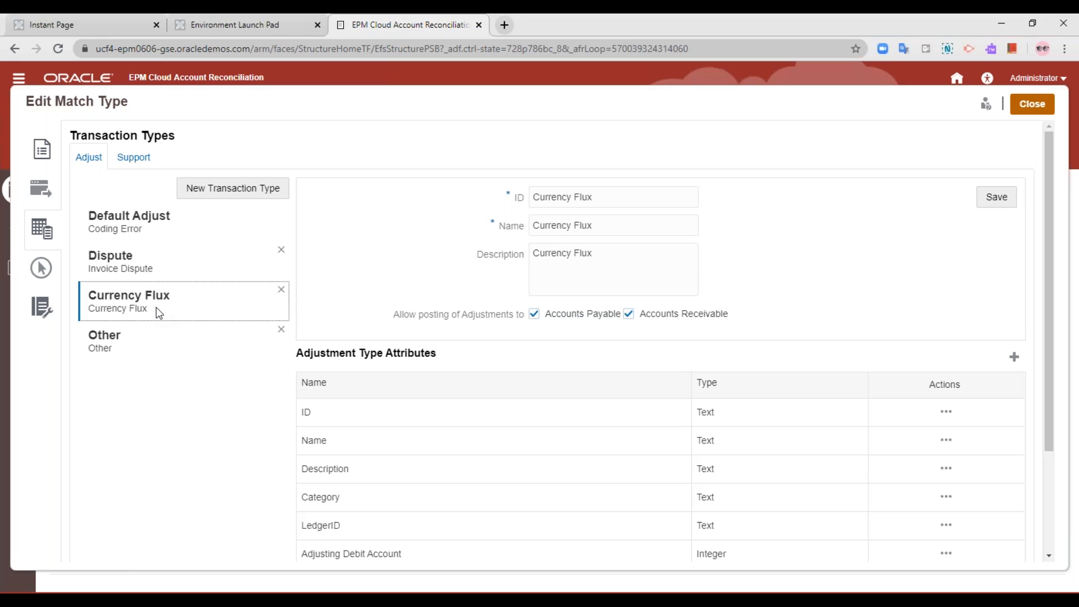
pyautogui.click(140, 338)
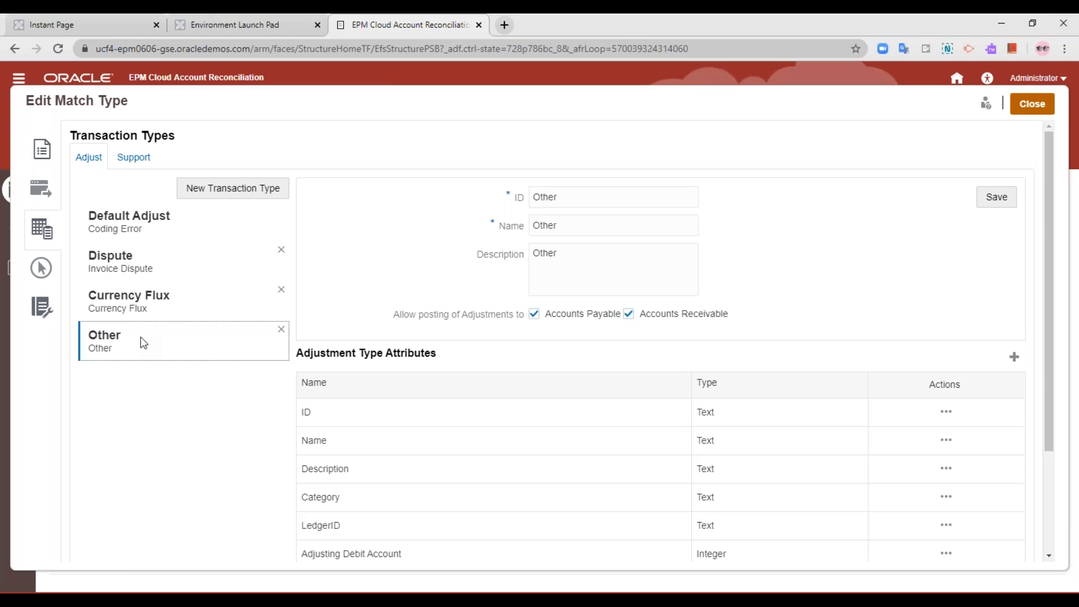
pyautogui.click(120, 162)
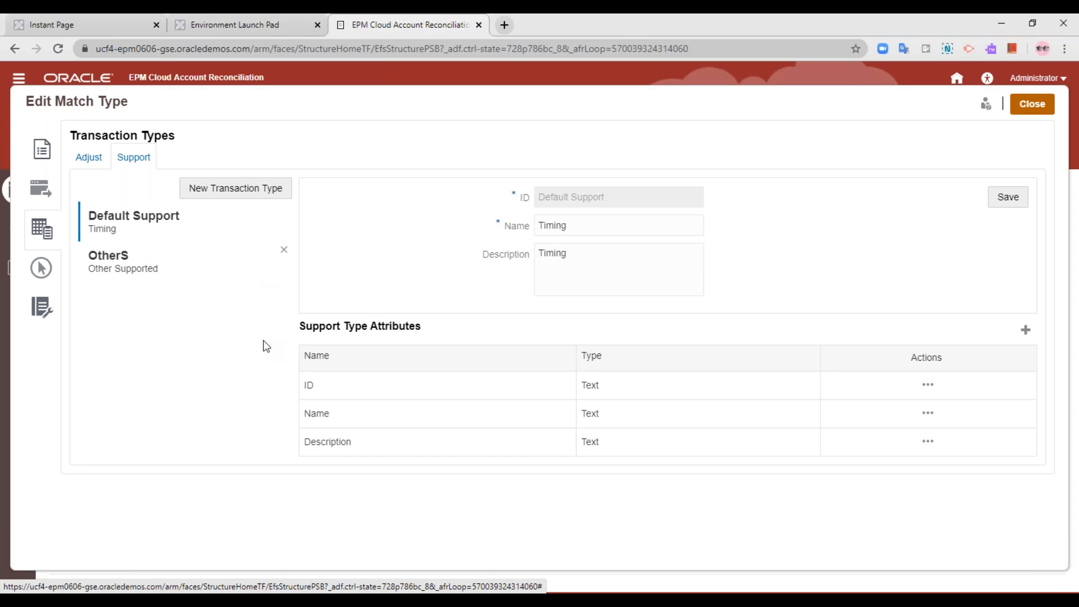
pyautogui.click(144, 266)
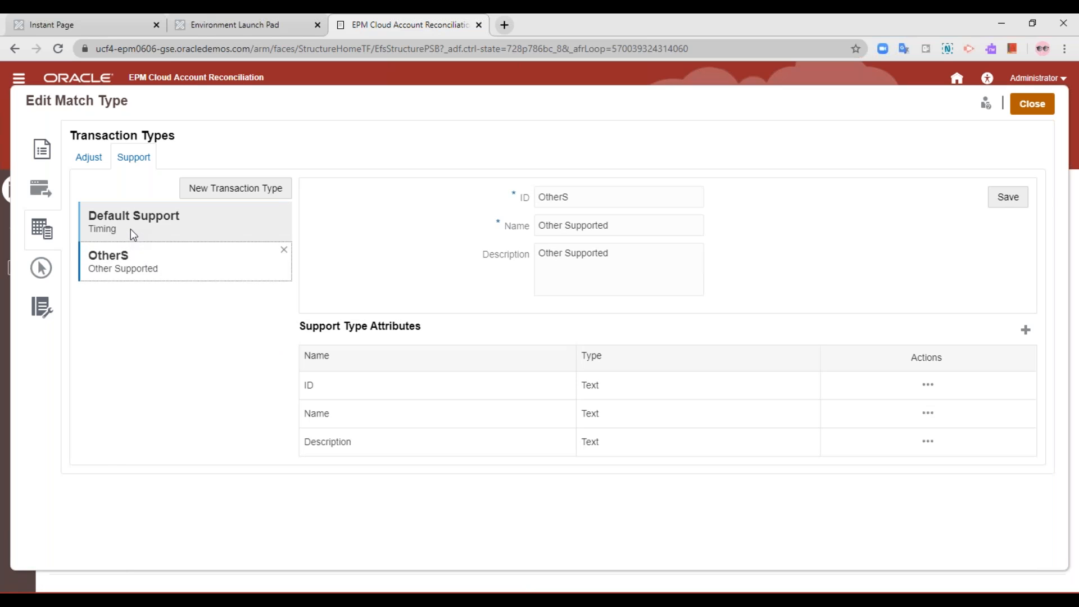
pyautogui.click(130, 228)
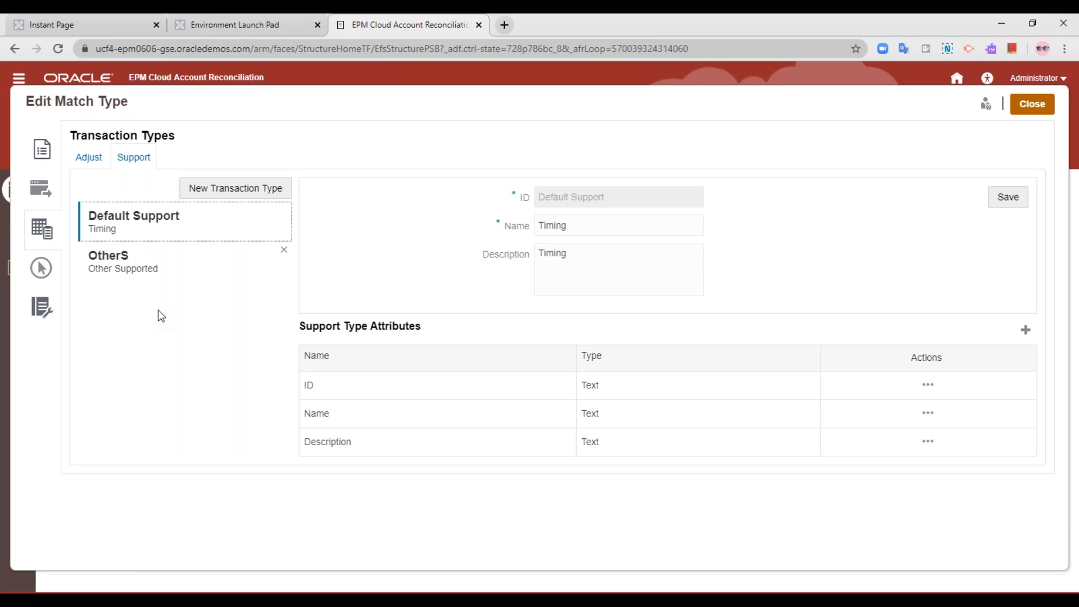
# Set the Intercompany match type's status to Approved, save its properties, and close the match type
pyautogui.click(41, 152)
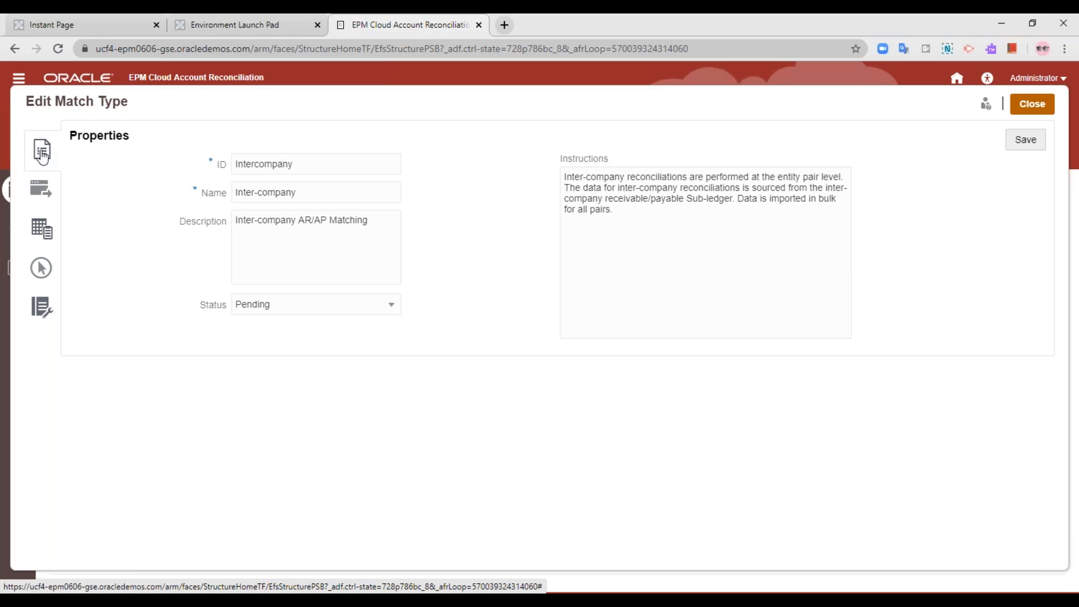
pyautogui.click(269, 310)
pyautogui.click(259, 353)
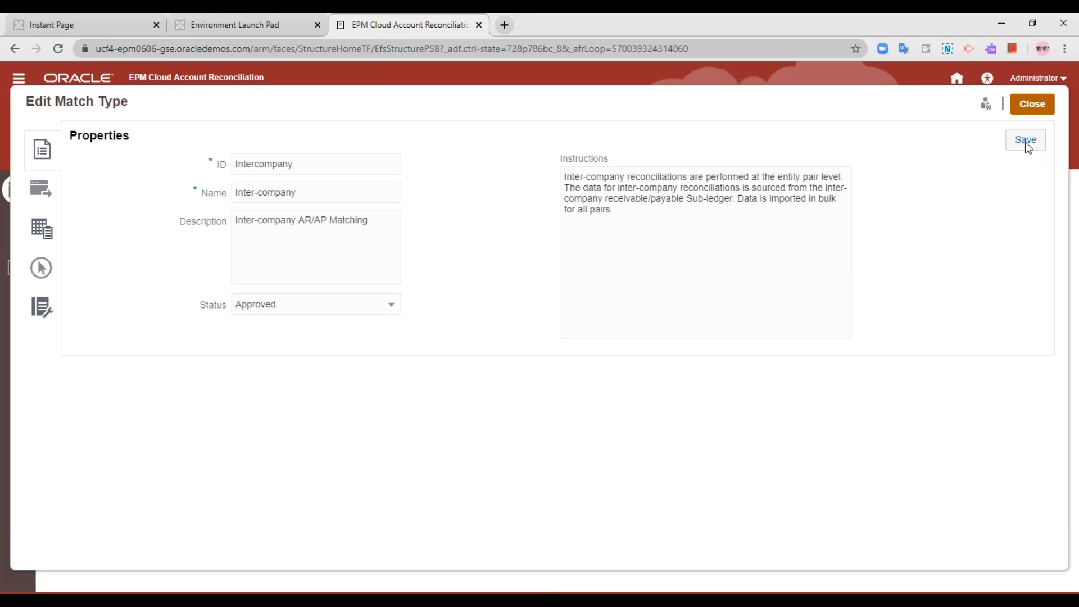
pyautogui.click(1037, 106)
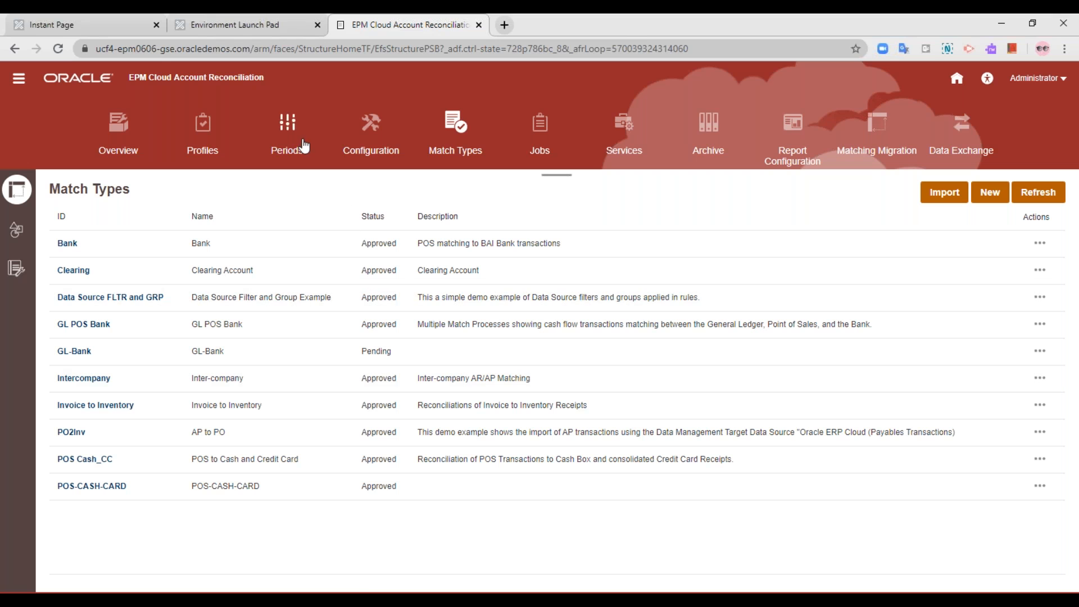
# Open the reconciliation profiles, dismiss the application errors, and set the Method filter's operator to Equals
pyautogui.click(219, 132)
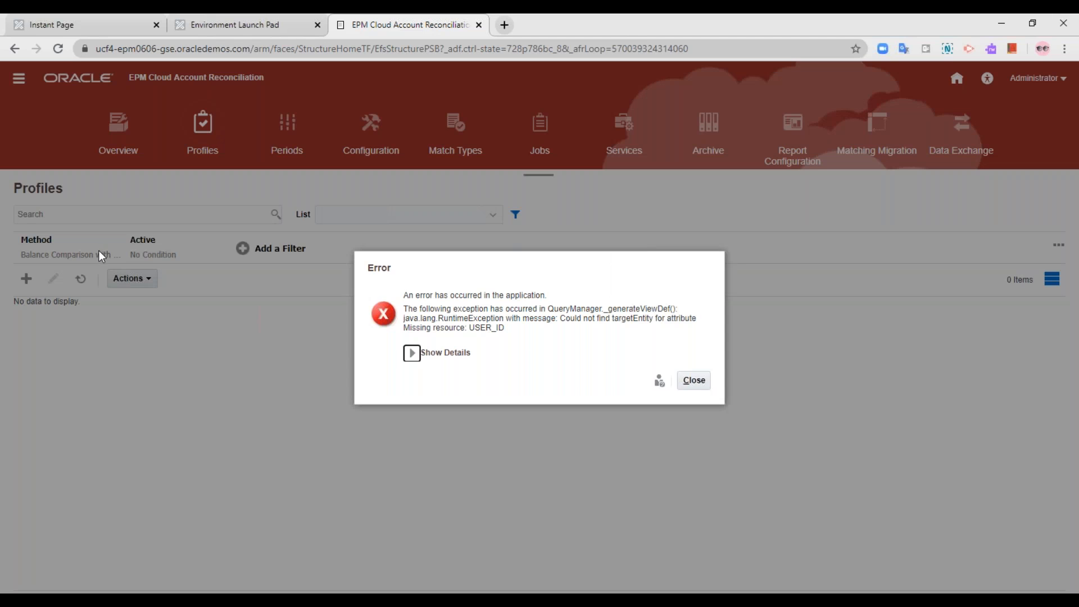
pyautogui.click(694, 380)
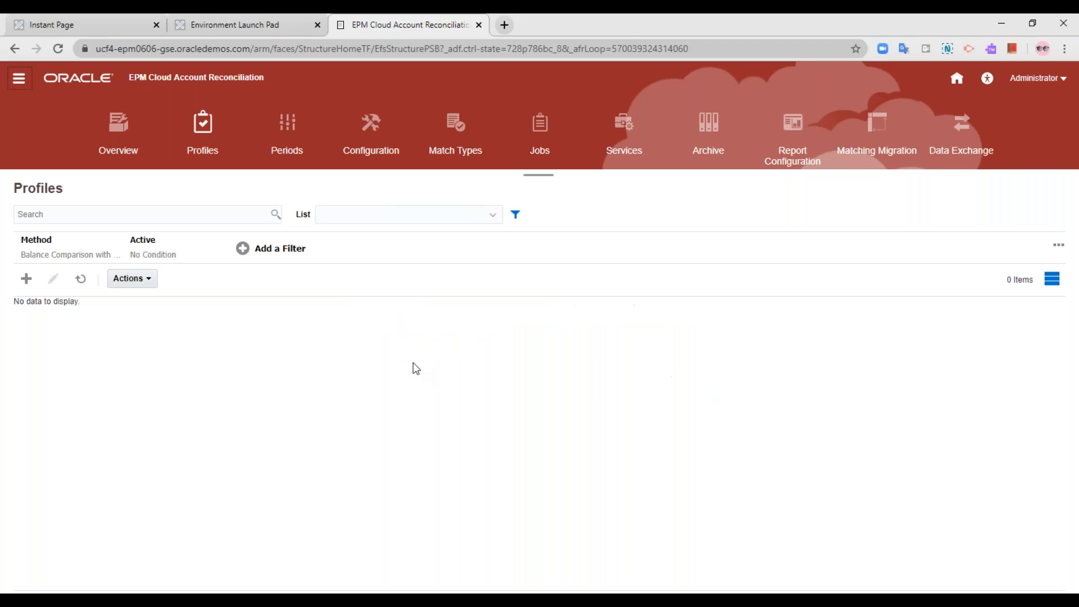
pyautogui.click(68, 254)
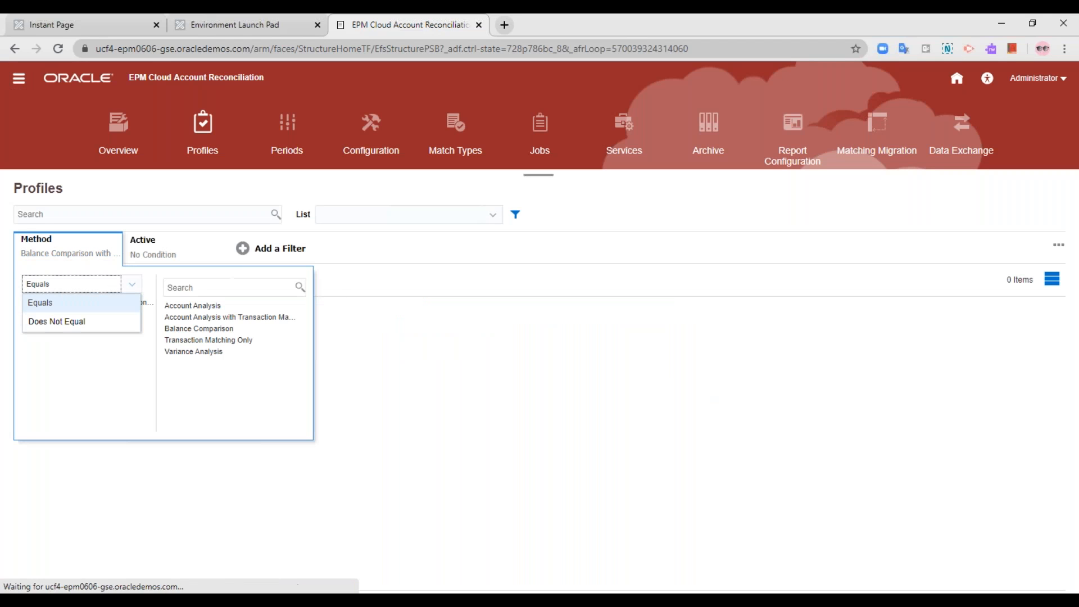
pyautogui.click(40, 302)
pyautogui.click(123, 484)
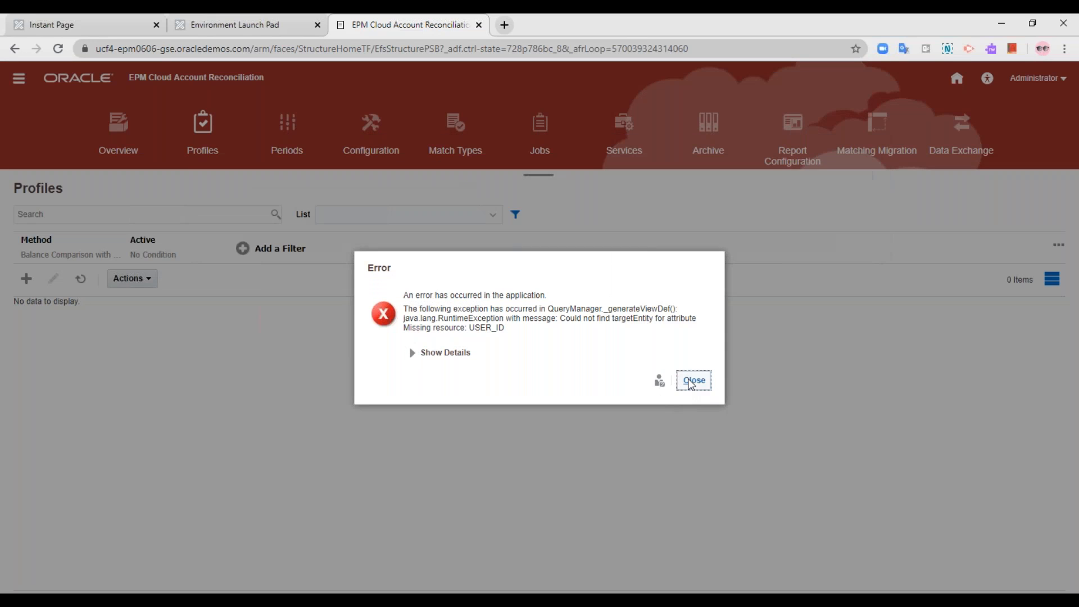
pyautogui.click(691, 382)
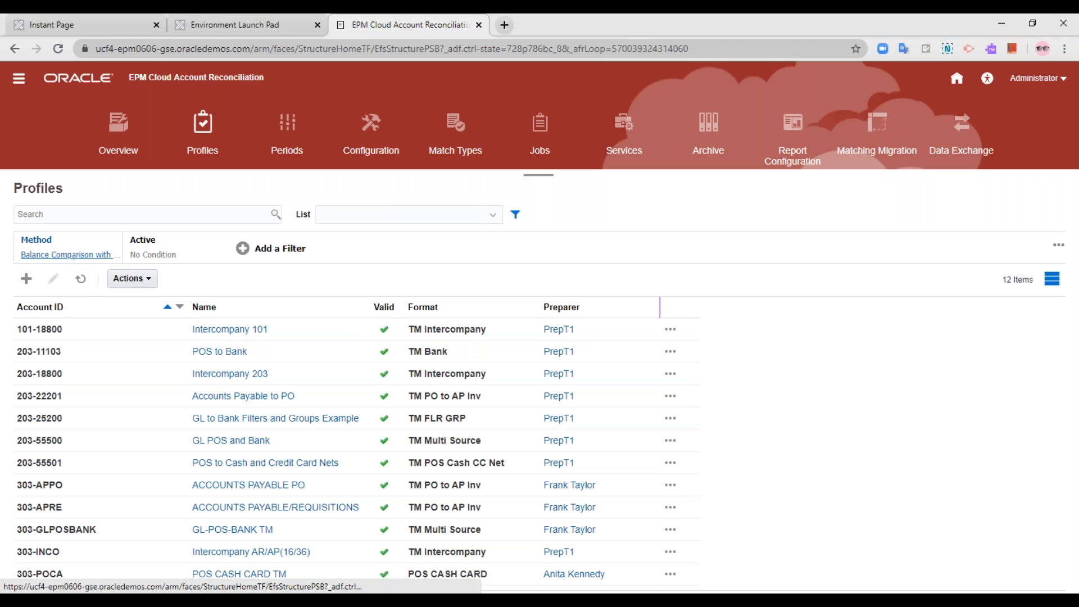
# Clear the Method filter on the profiles list and reapply it with Balance Comparison with Transaction Matching
pyautogui.click(72, 257)
pyautogui.click(458, 248)
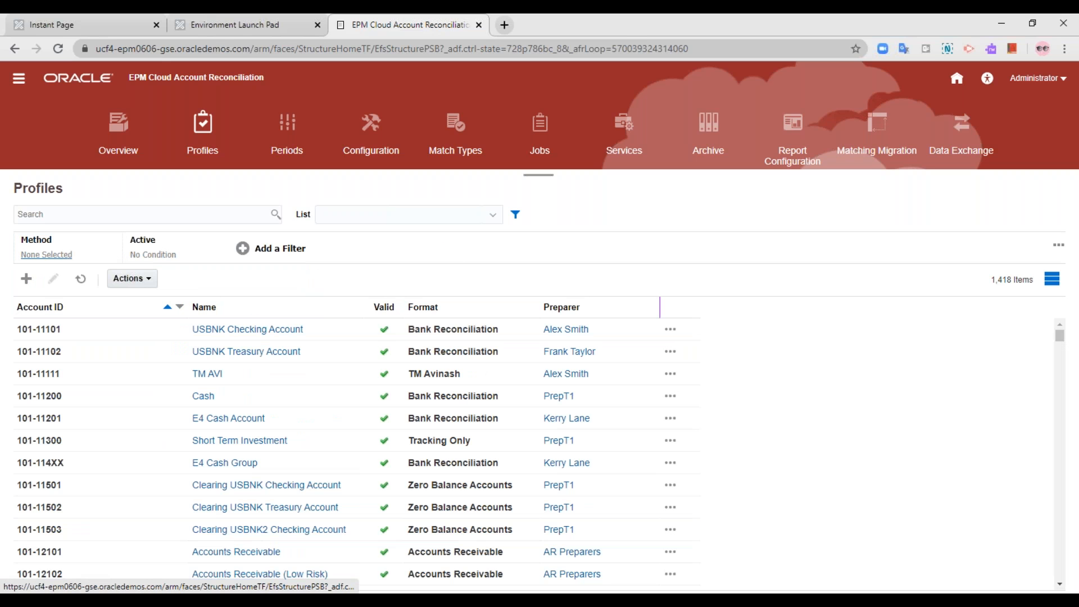
pyautogui.click(46, 255)
pyautogui.click(236, 340)
pyautogui.click(450, 259)
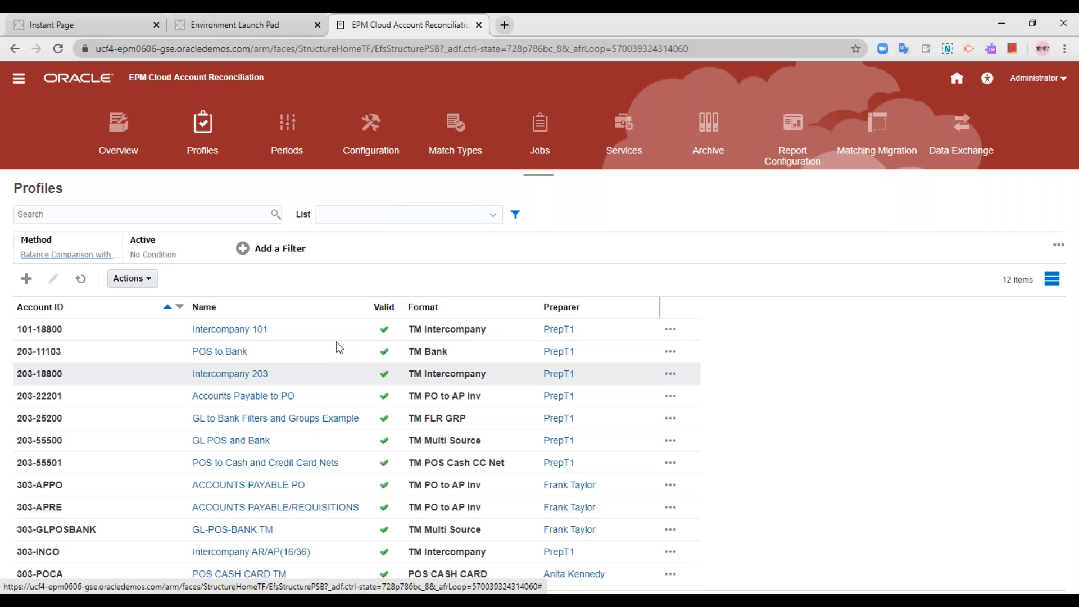
pyautogui.click(456, 140)
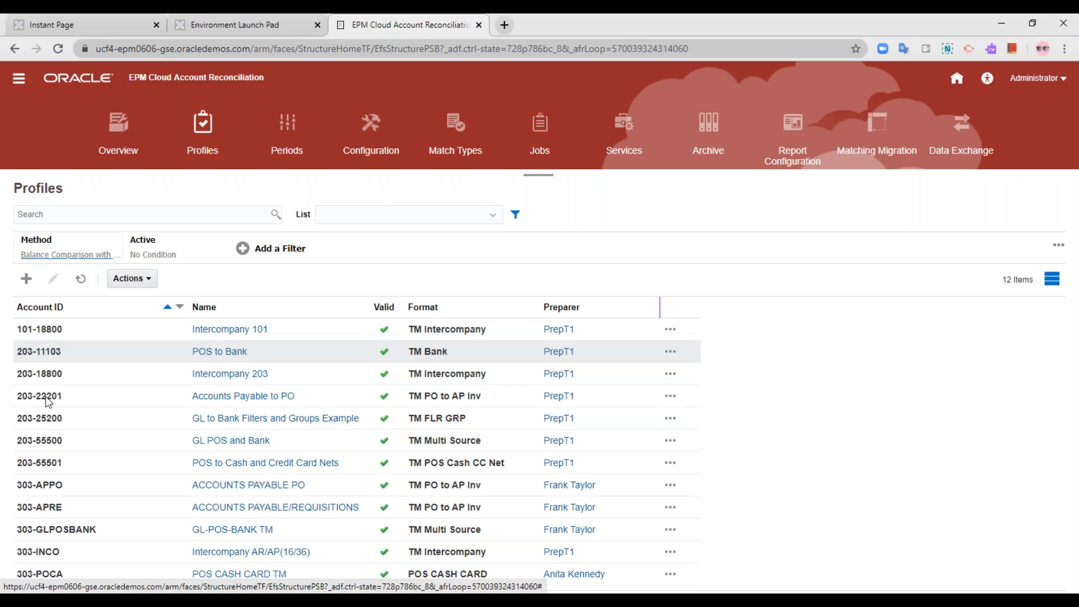
# Review the properties, instructions, workflow and currency settings of the Intercompany AR/AP(16/36) profile, saving and closing it when done
pyautogui.click(231, 556)
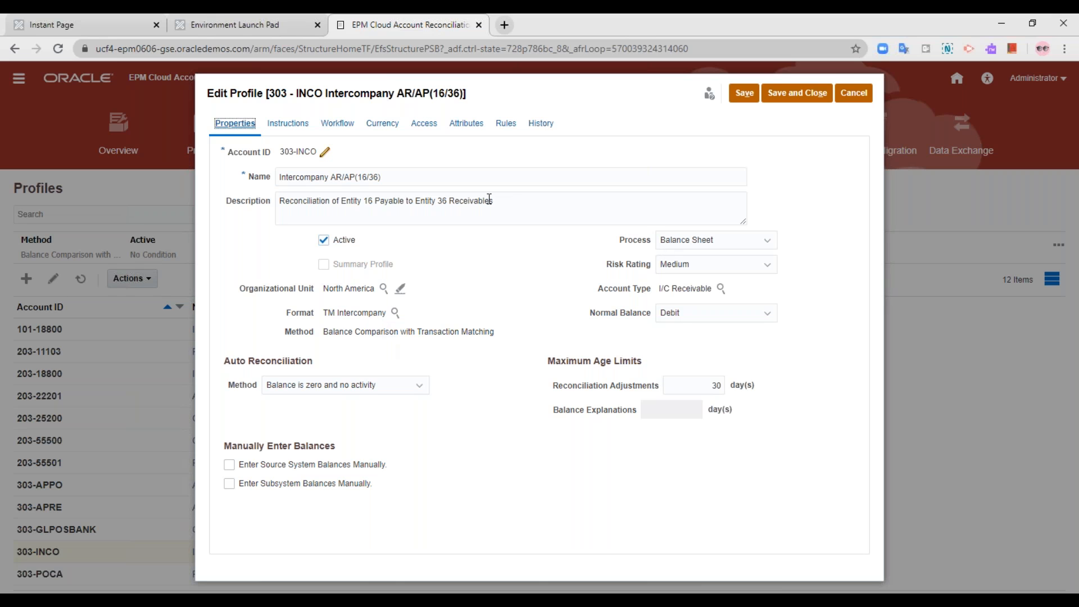
pyautogui.click(291, 129)
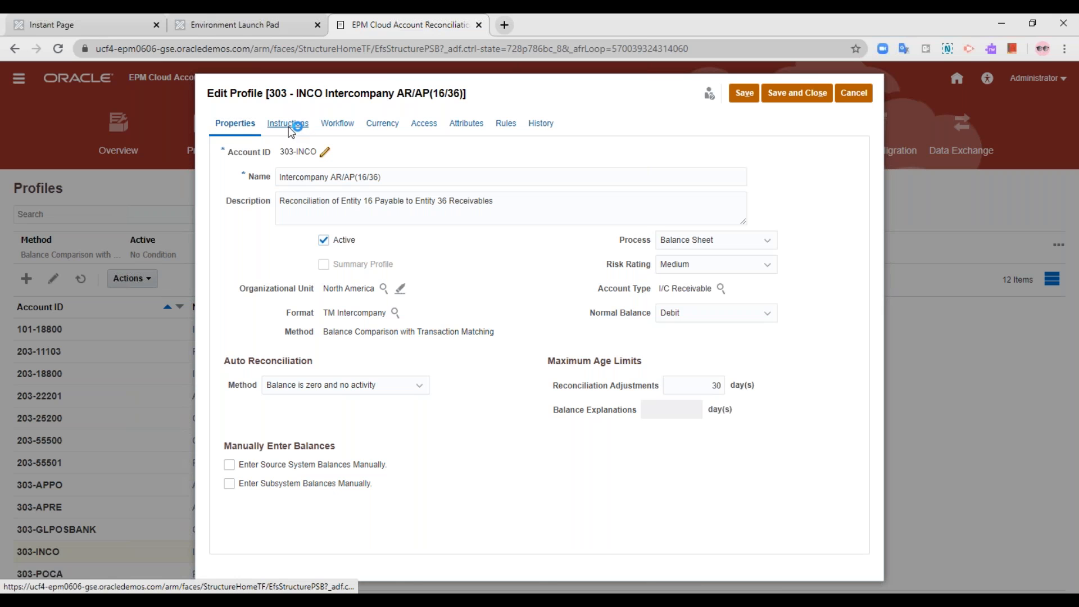
pyautogui.click(336, 124)
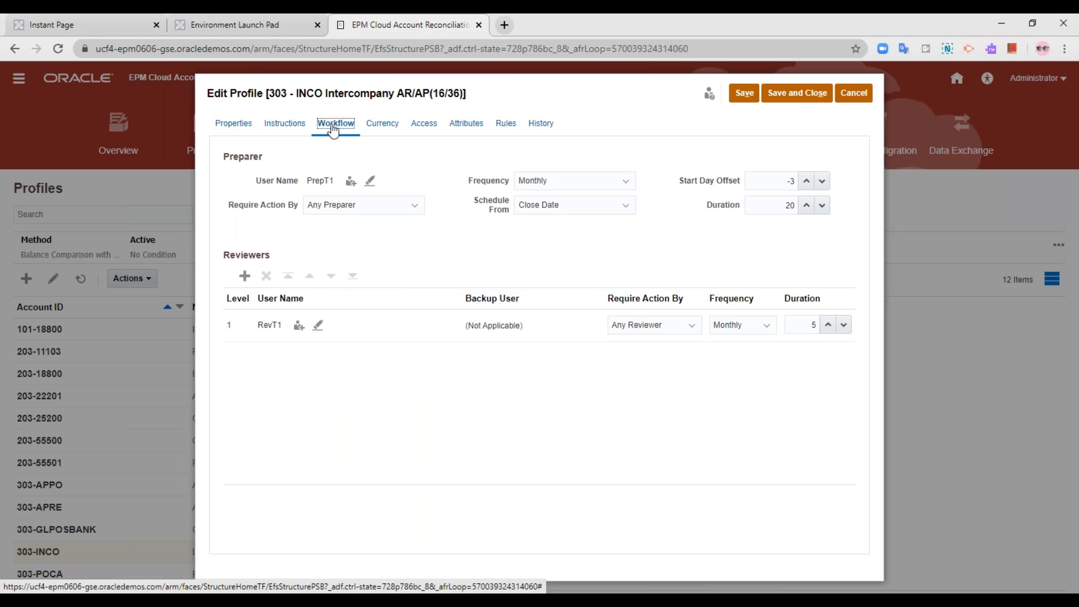
pyautogui.click(394, 128)
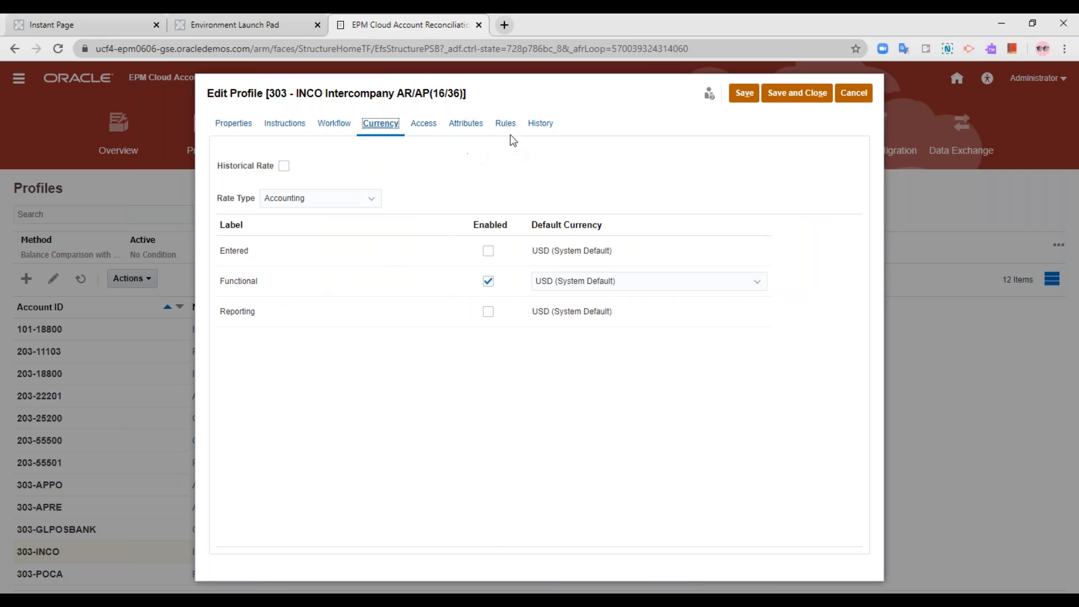
pyautogui.click(791, 99)
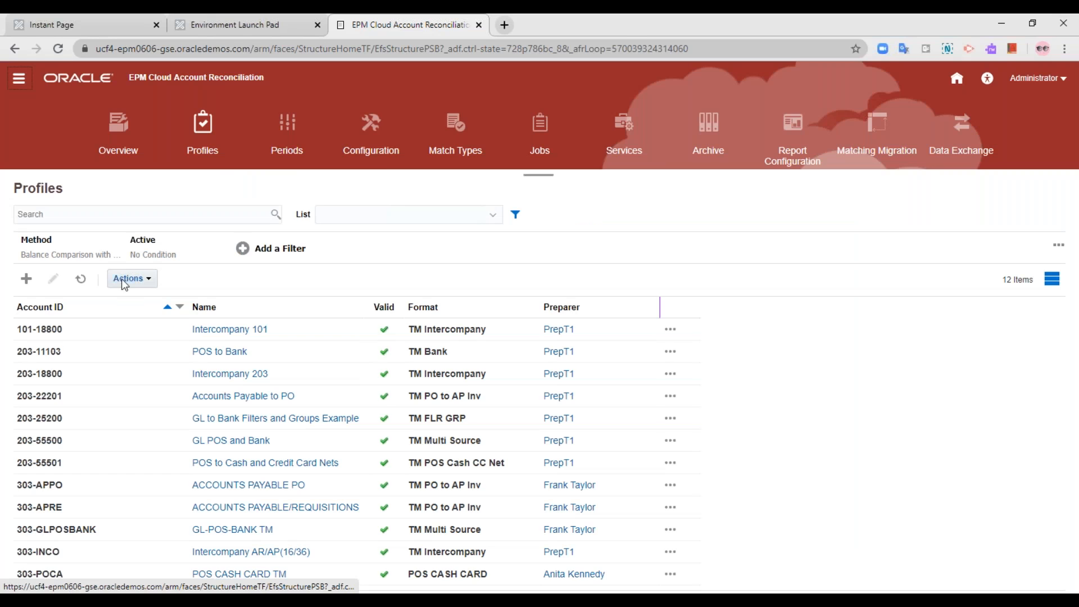
# Find the TM Intercompany format among the configured formats and review its properties, saving and closing it when done
pyautogui.click(380, 133)
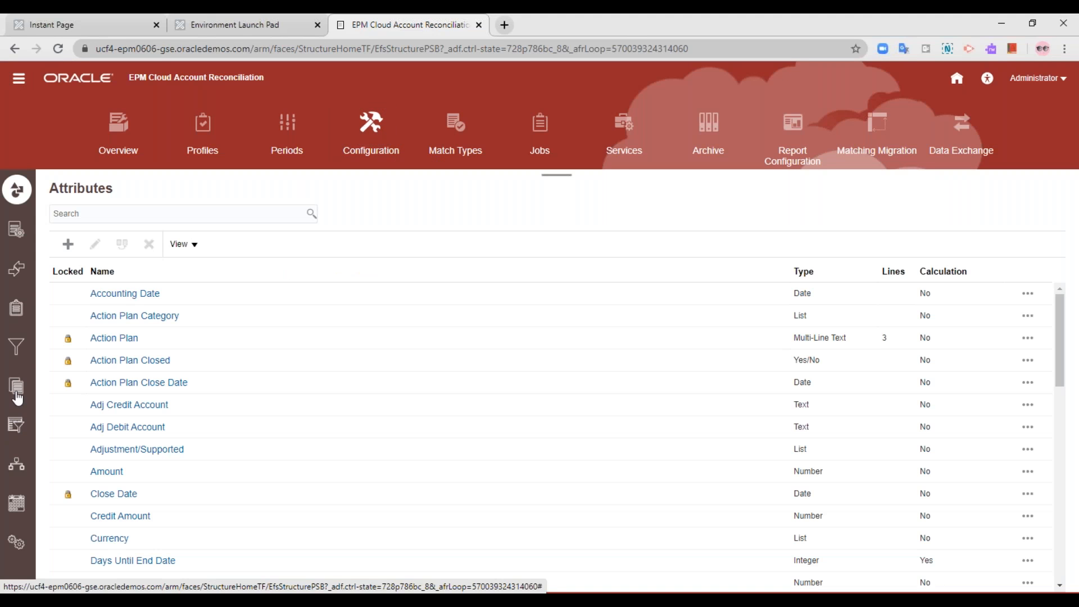
pyautogui.click(16, 393)
pyautogui.scroll(-3, 191, 404)
pyautogui.scroll(-3, 127, 454)
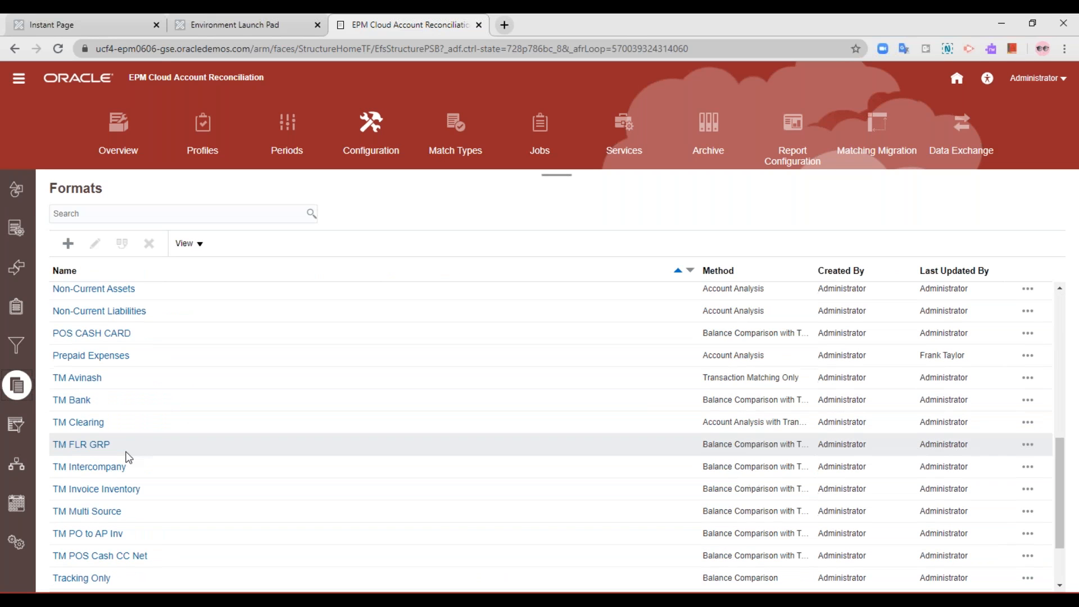
pyautogui.click(101, 467)
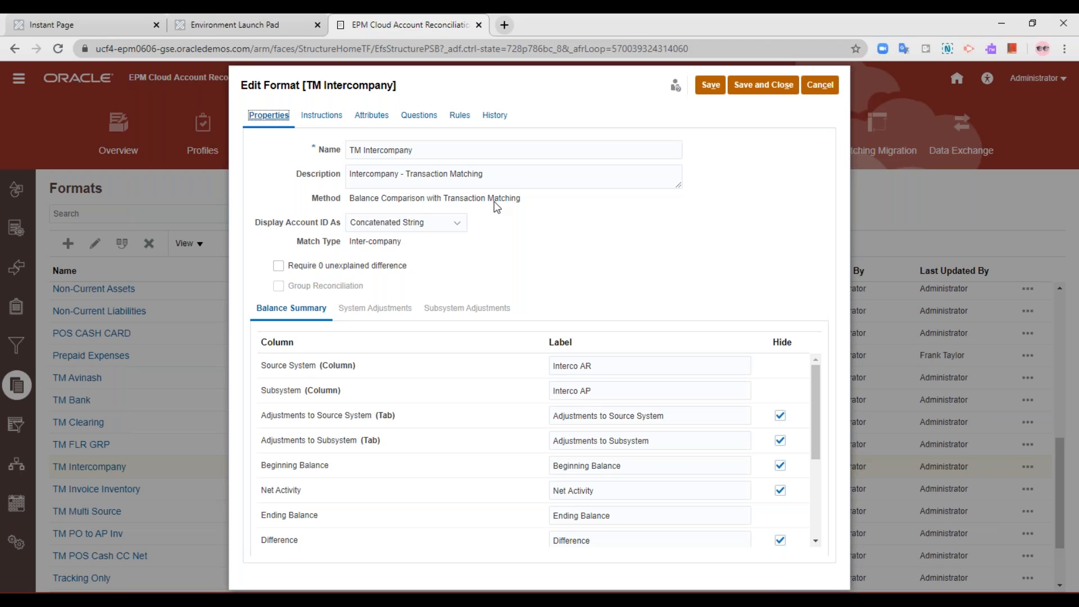
pyautogui.click(768, 82)
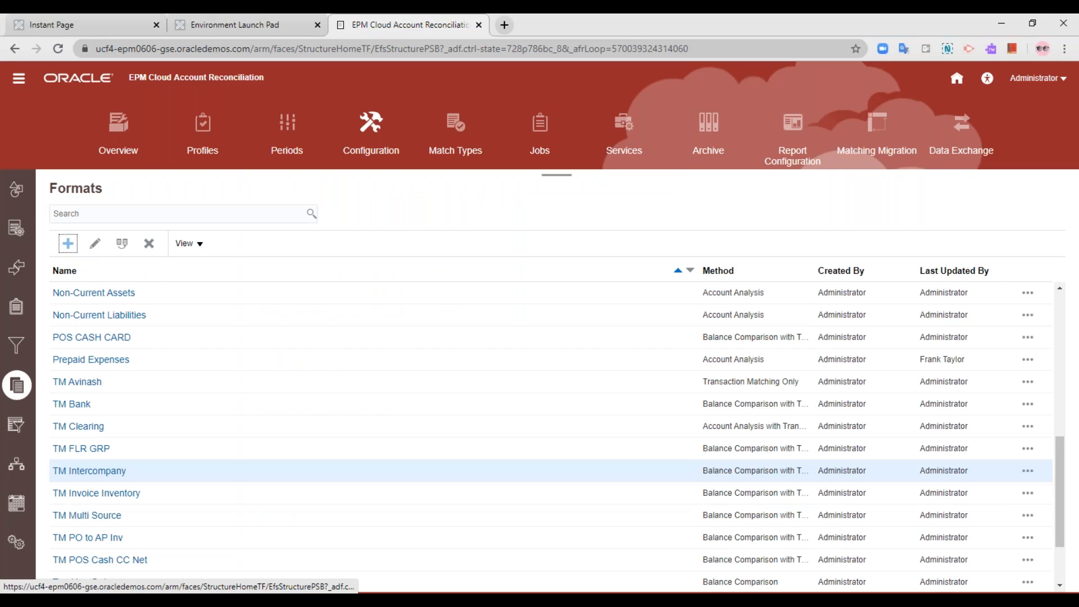
# Start a new format to view the available reconciliation methods, and cancel it without saving
pyautogui.click(68, 243)
pyautogui.click(388, 213)
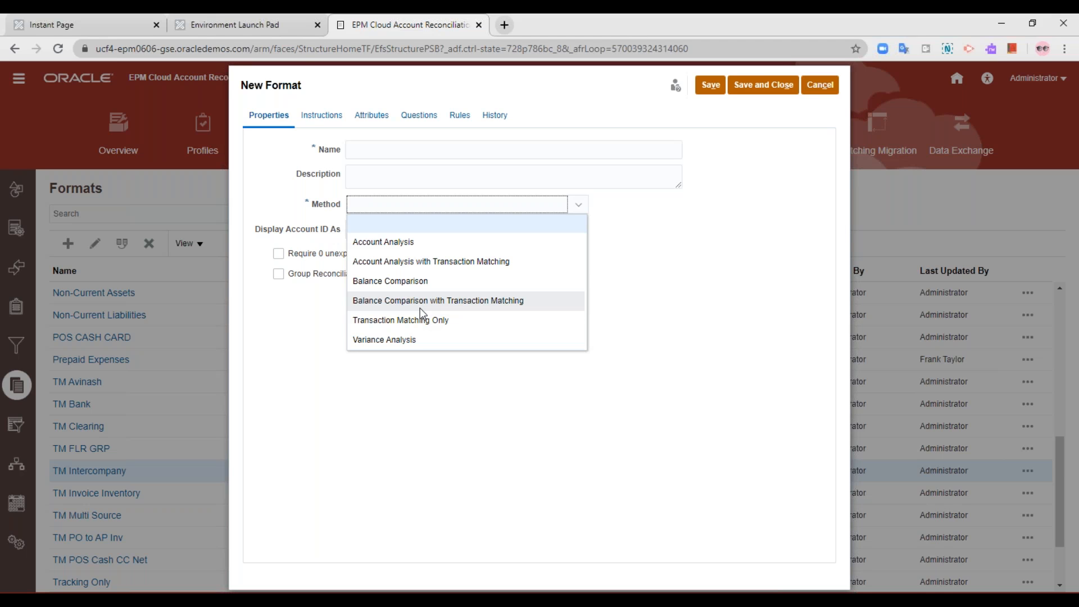
pyautogui.click(821, 83)
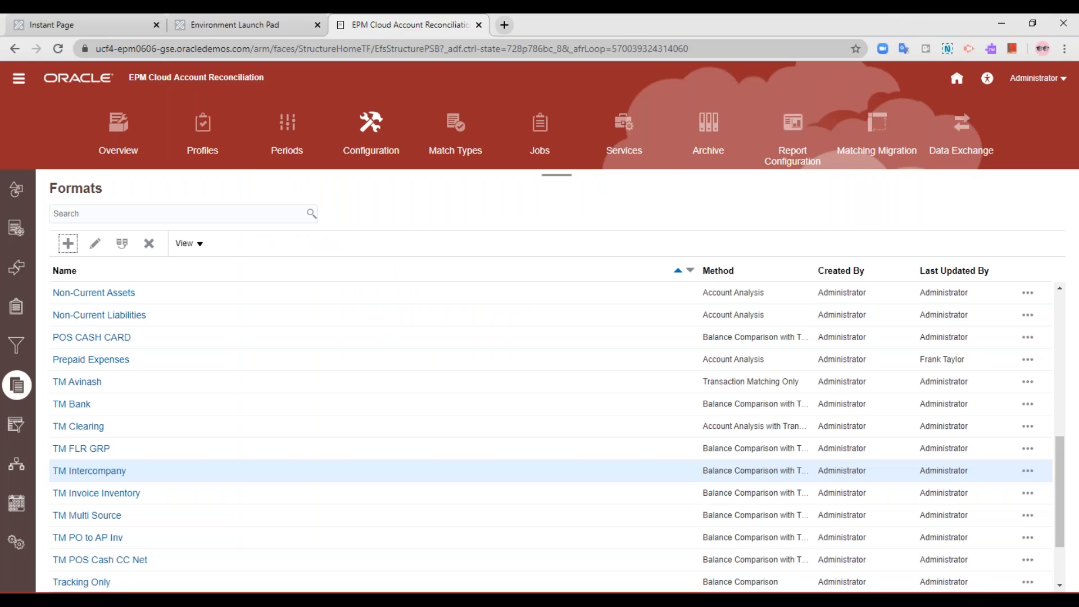
# Unhide the Adjustments to Source System and Adjustments to Subsystem tabs in the TM Intercompany format's balance summary
pyautogui.click(90, 472)
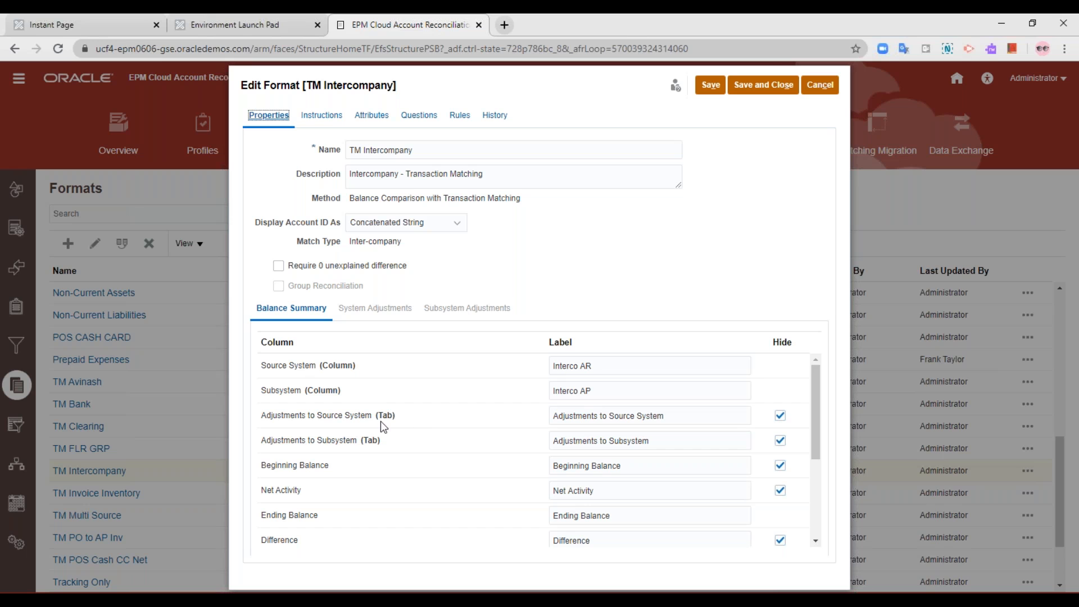
pyautogui.click(781, 417)
pyautogui.click(780, 442)
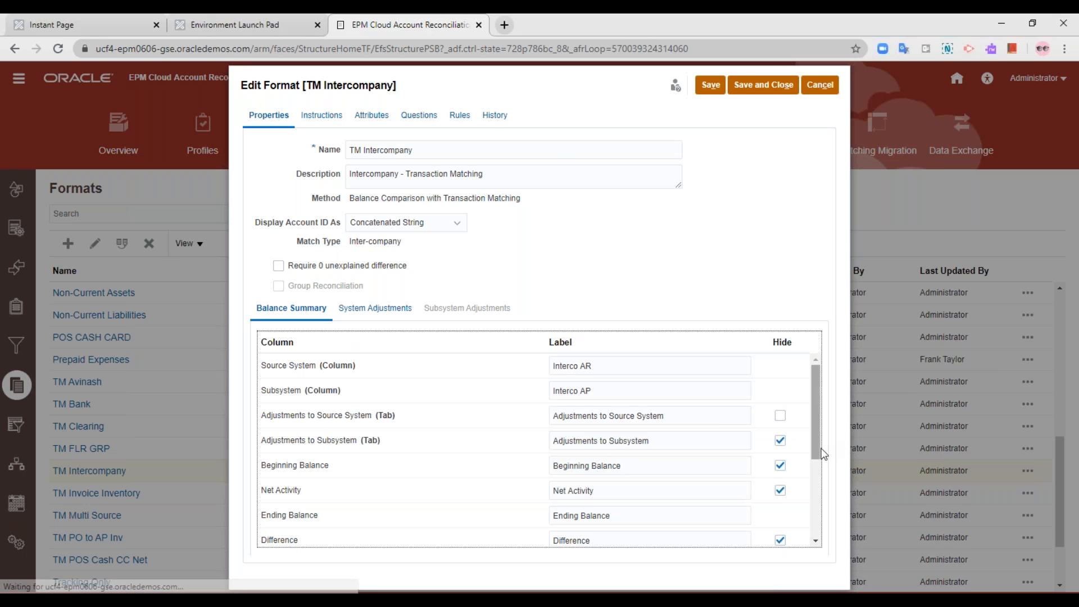
pyautogui.click(781, 441)
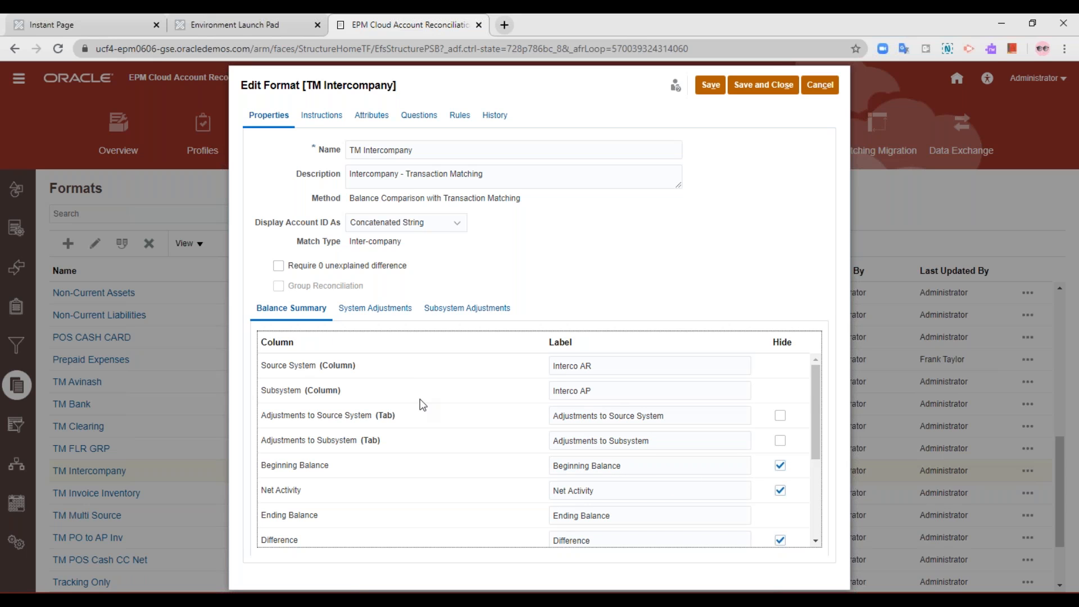
# Review the format's remaining balance summary rows and its System and Subsystem Adjustments, and save and close the format
pyautogui.scroll(-2, 305, 506)
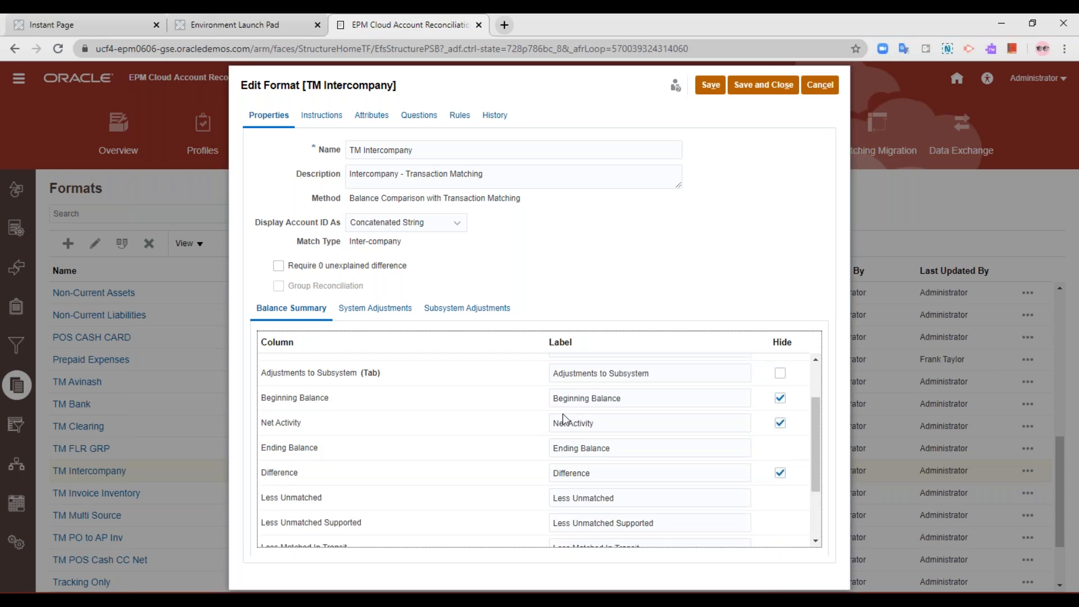
pyautogui.scroll(-2, 567, 420)
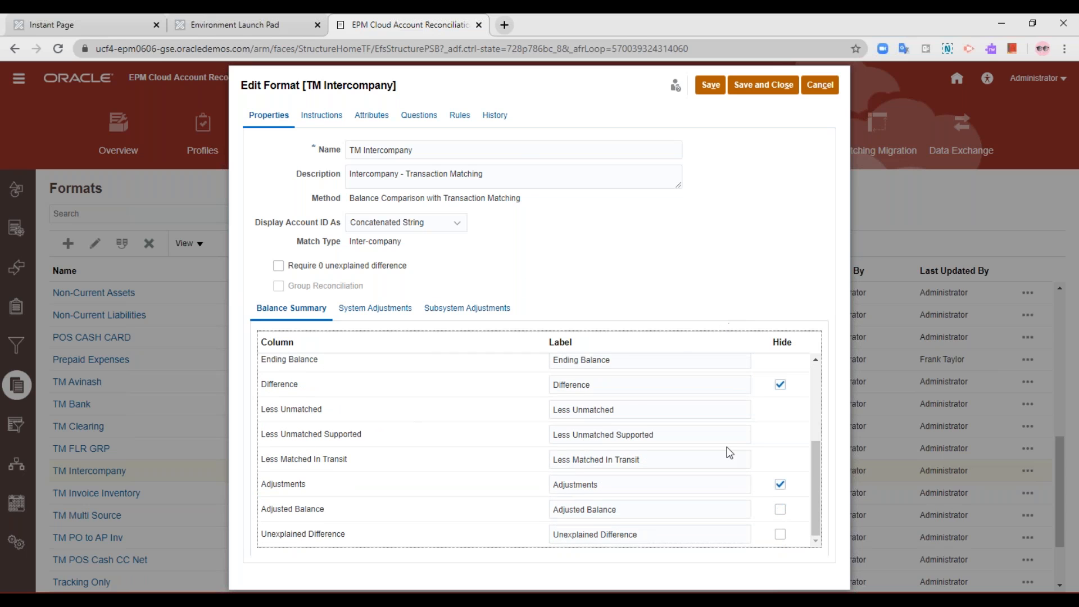
pyautogui.scroll(4, 451, 468)
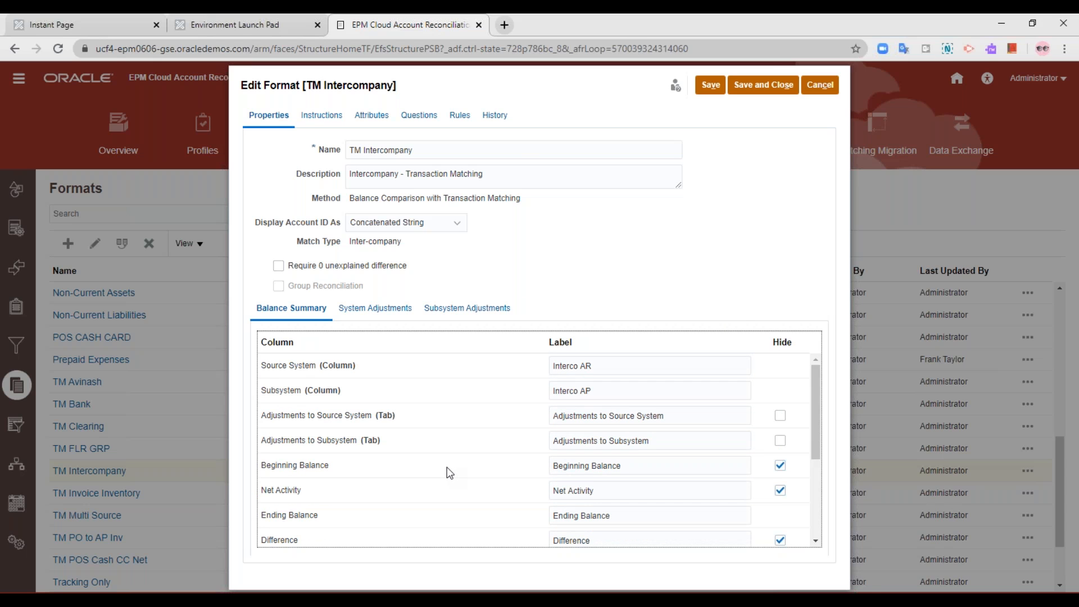
pyautogui.click(377, 310)
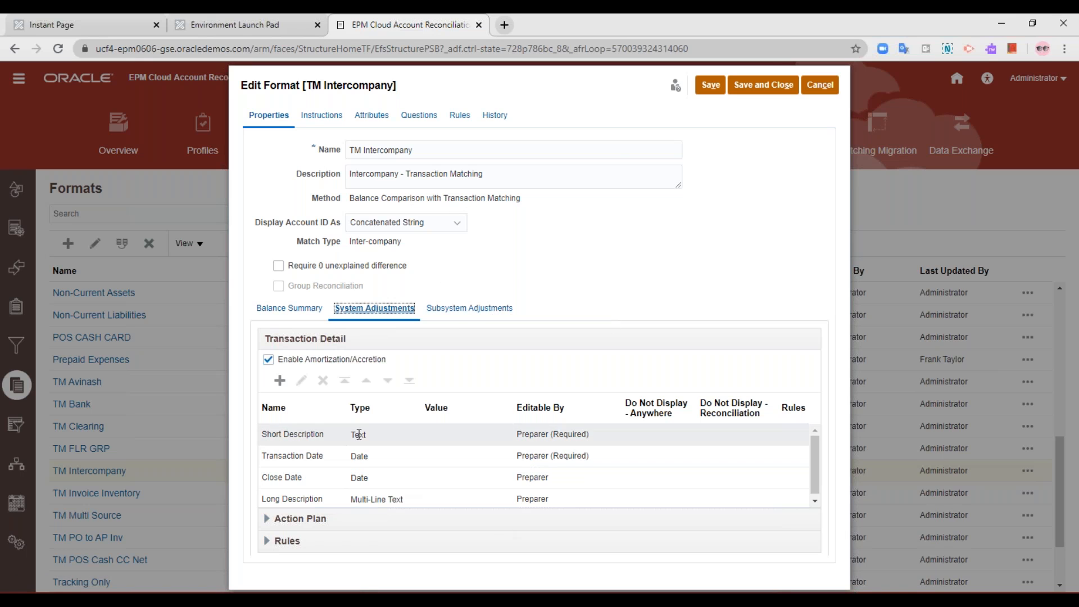
pyautogui.click(449, 311)
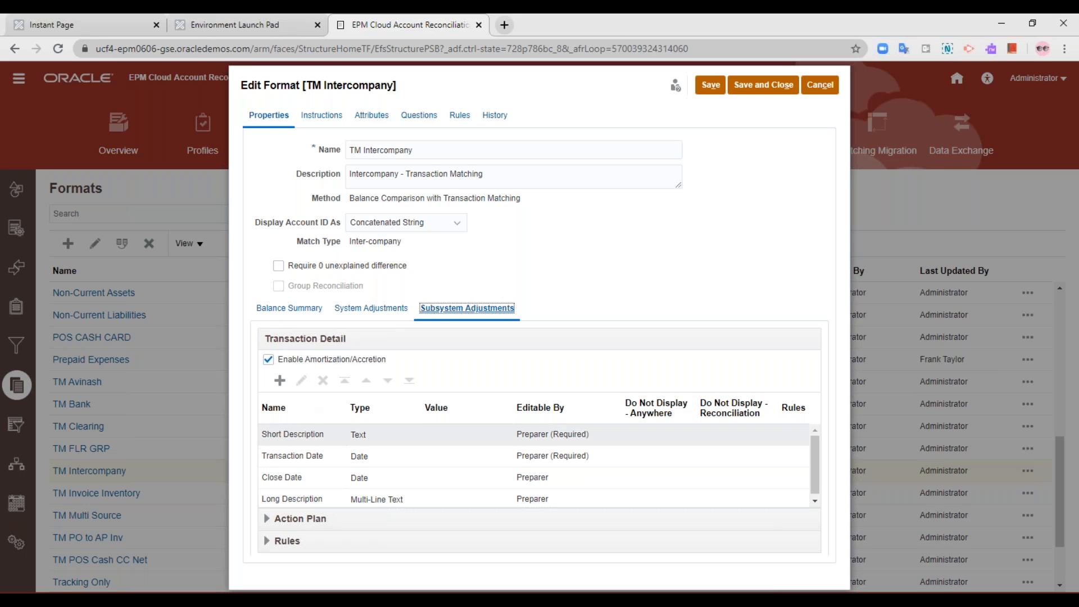
pyautogui.click(292, 310)
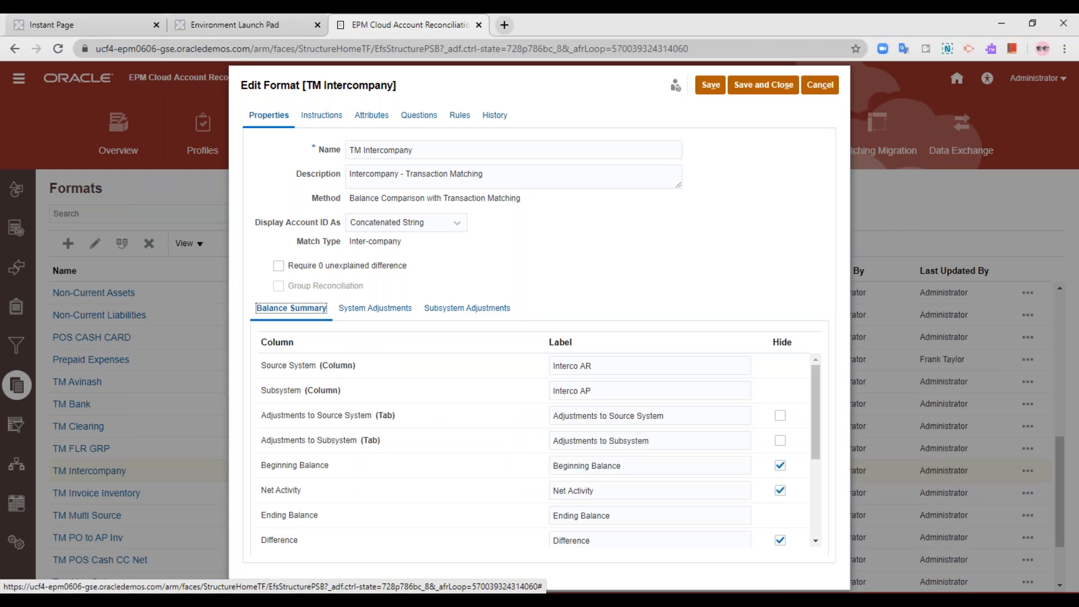
pyautogui.click(774, 85)
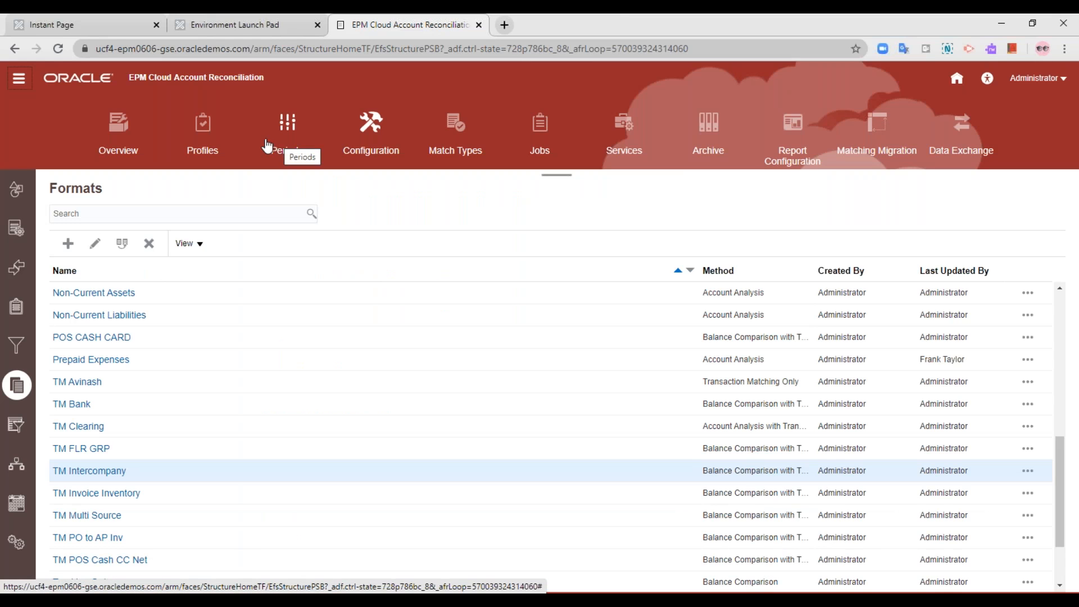
# Look over the profiles list and check the status of the reconciliation periods back to January 2019
pyautogui.click(207, 141)
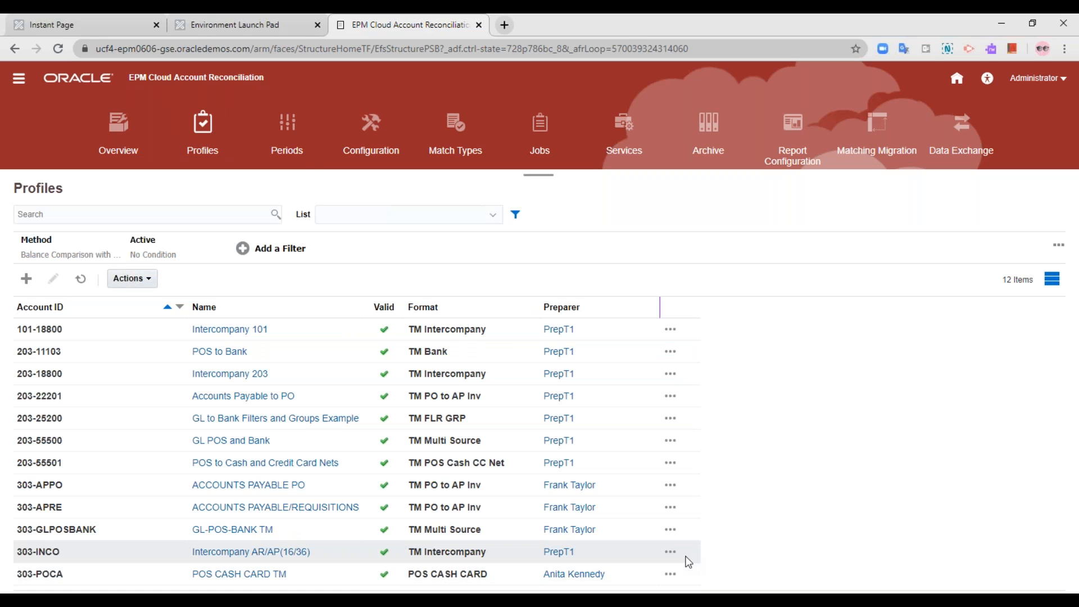
pyautogui.click(279, 129)
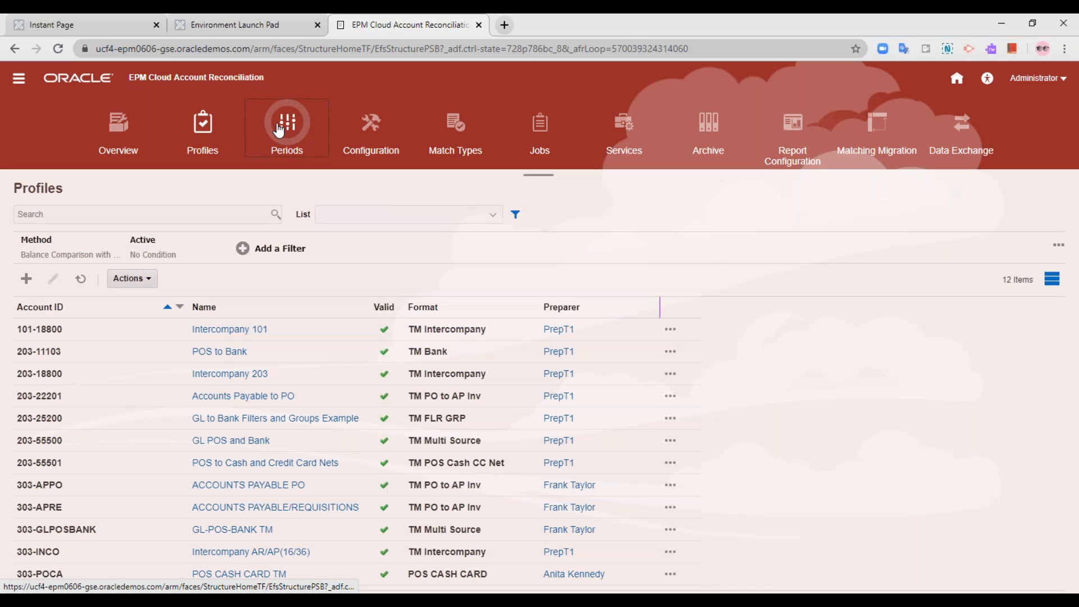
pyautogui.scroll(-2, 337, 321)
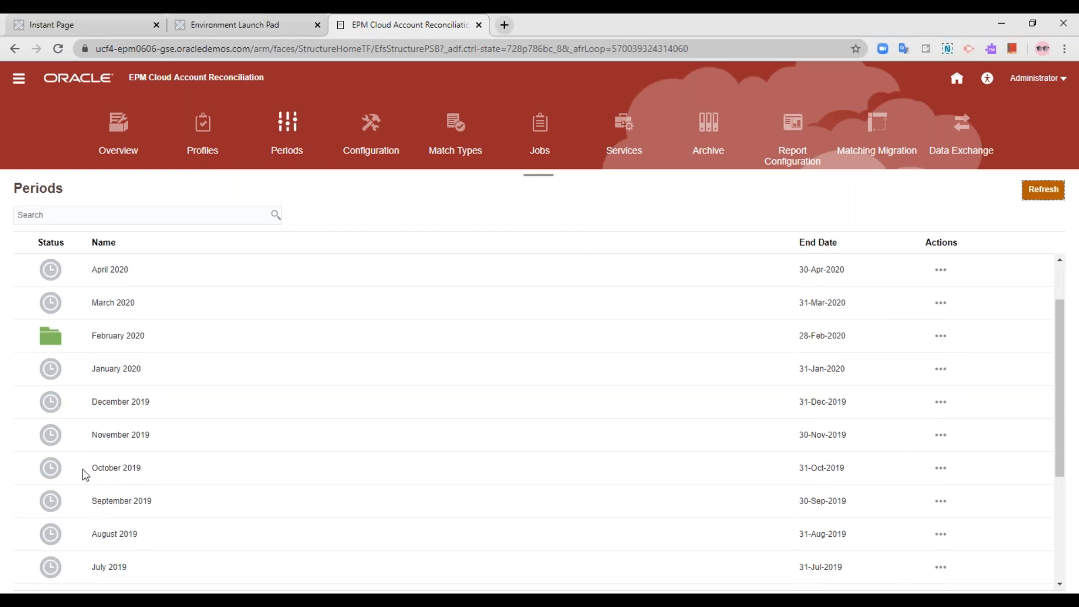
pyautogui.scroll(-3, 126, 474)
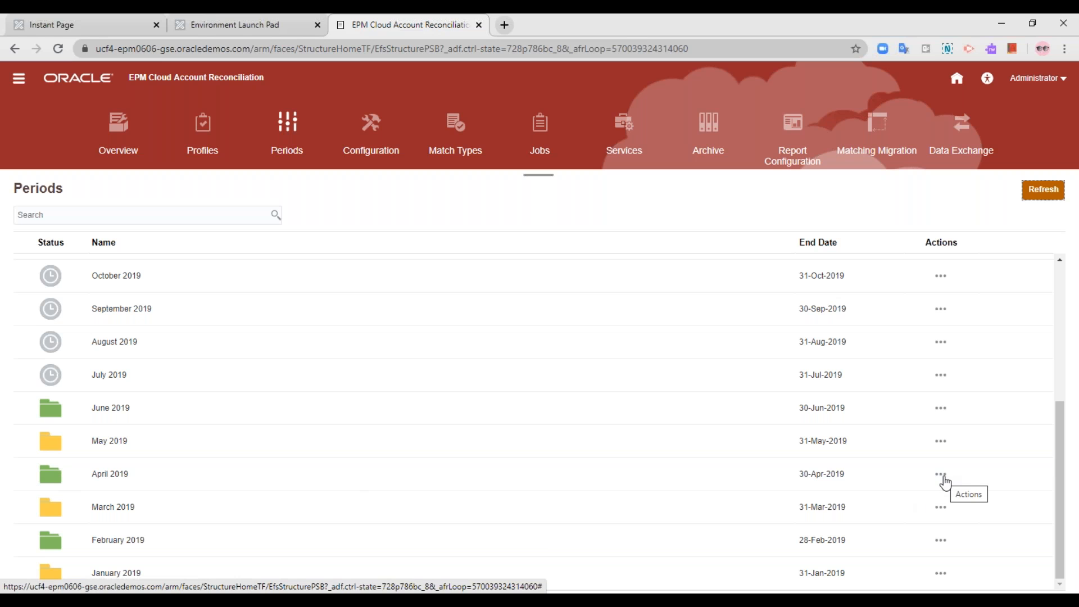
# Create the April 2019 reconciliation for only the selected Intercompany AR/AP(16/36) profile, and close the results and period dialogs
pyautogui.click(217, 149)
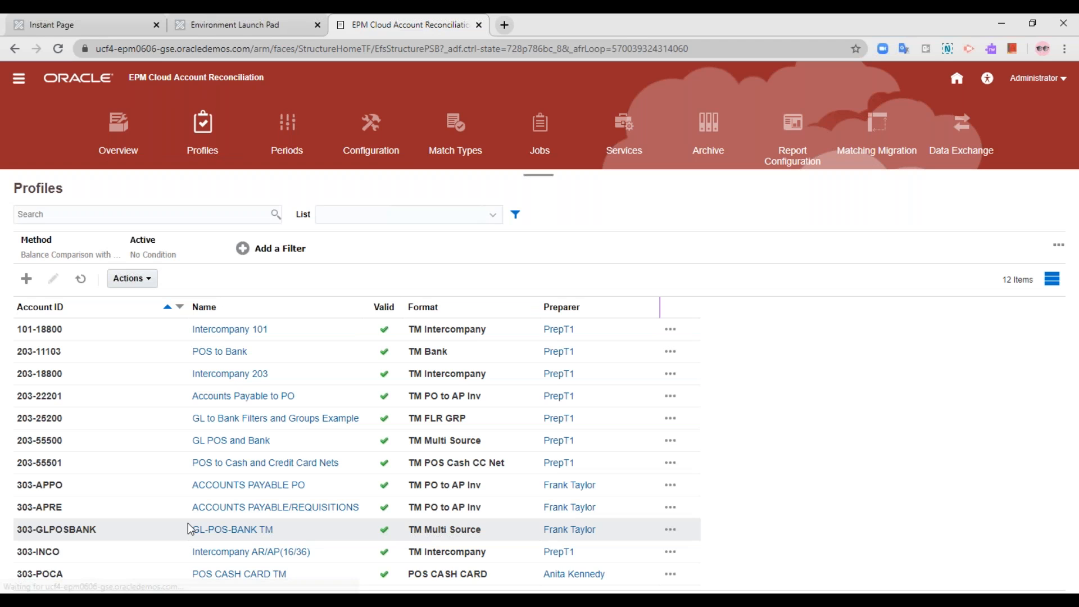
pyautogui.click(671, 551)
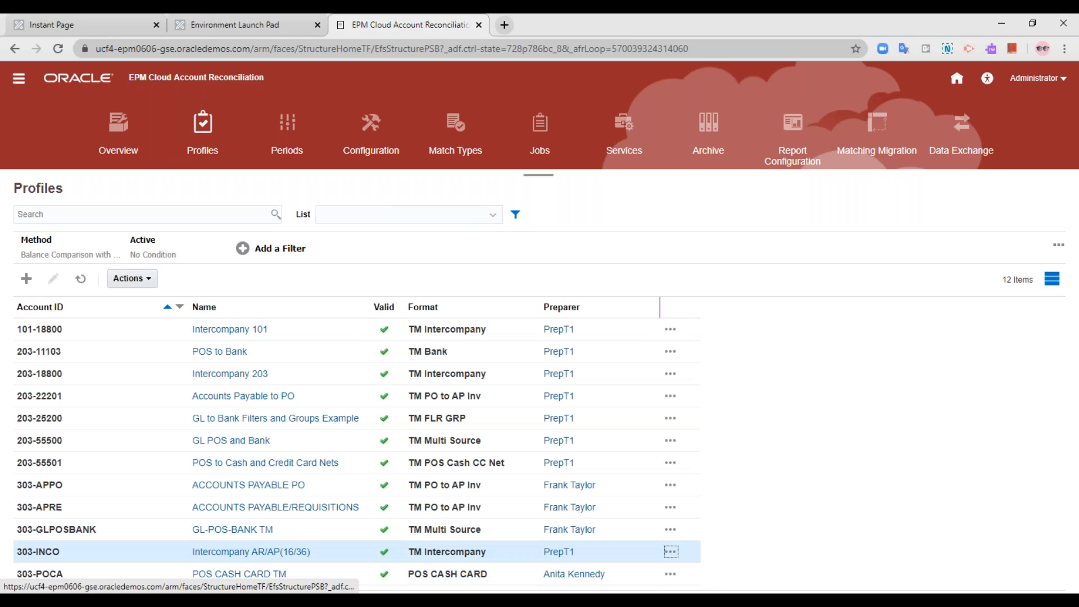
pyautogui.click(633, 523)
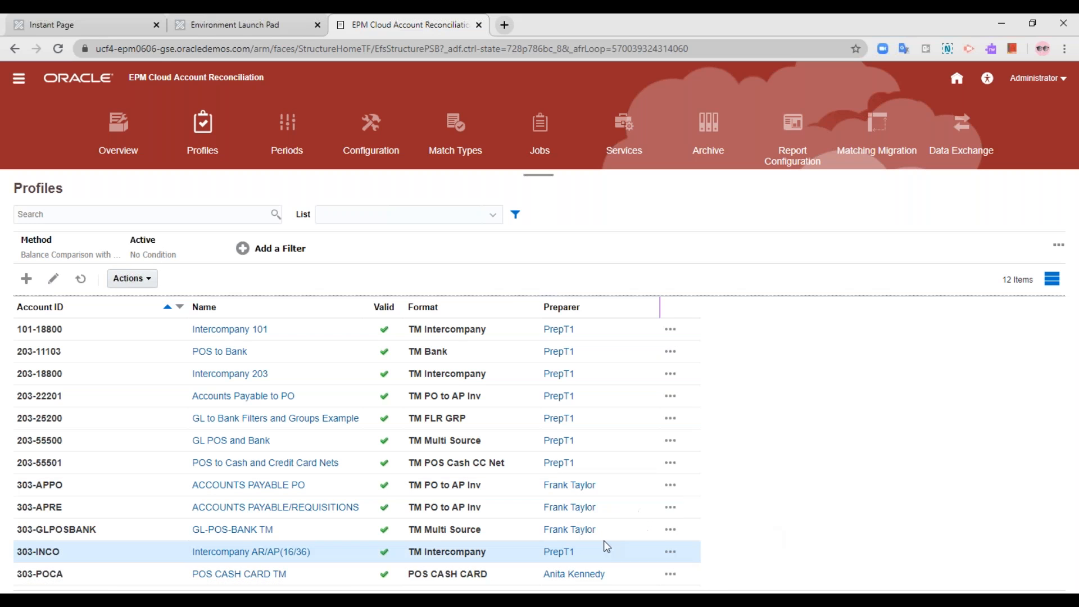
pyautogui.click(154, 552)
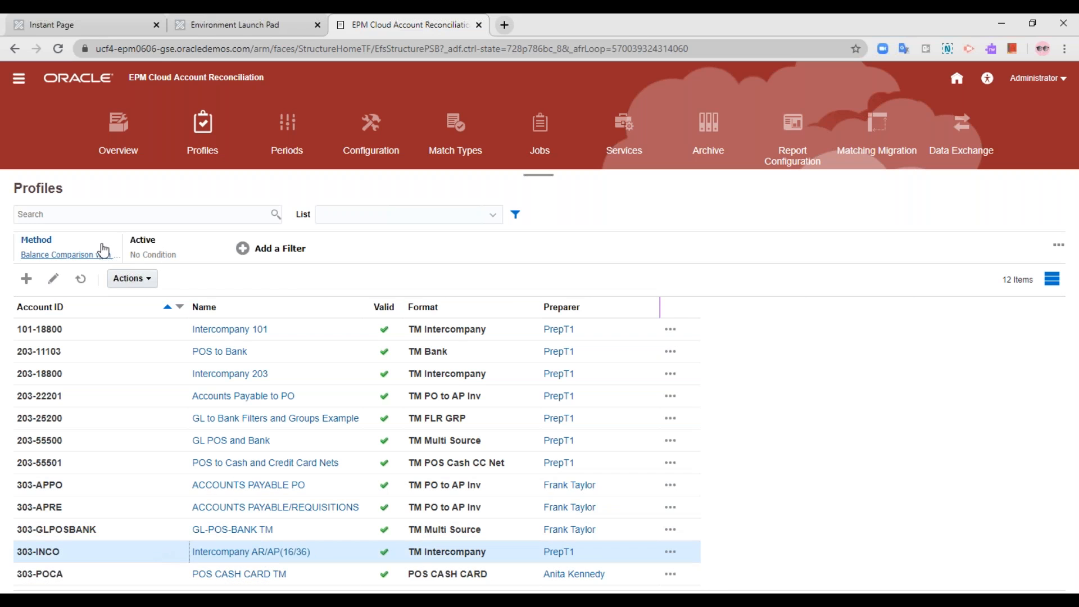
pyautogui.click(135, 279)
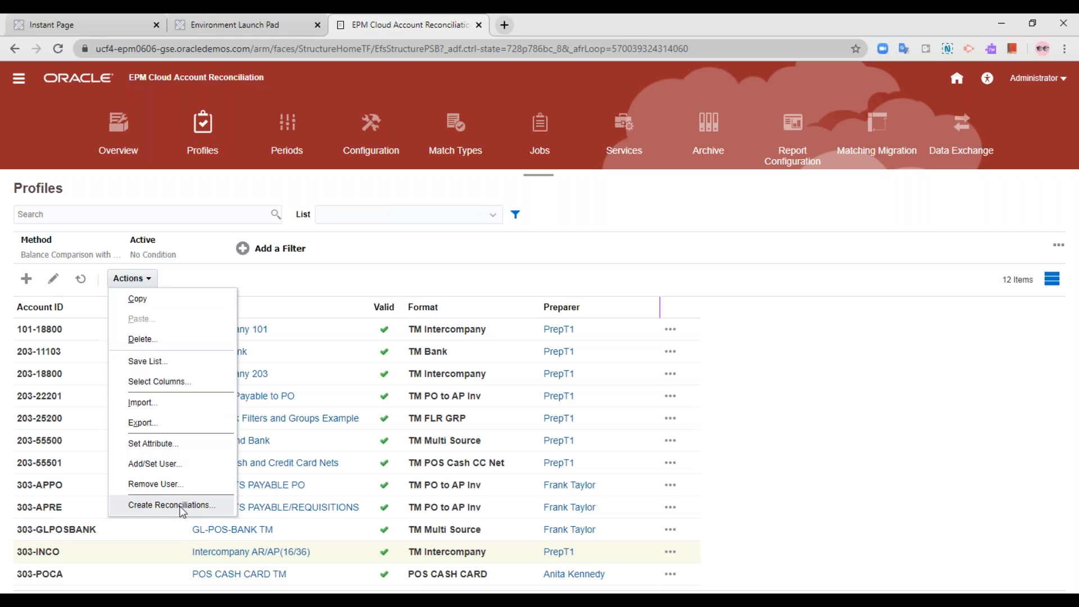
pyautogui.click(181, 505)
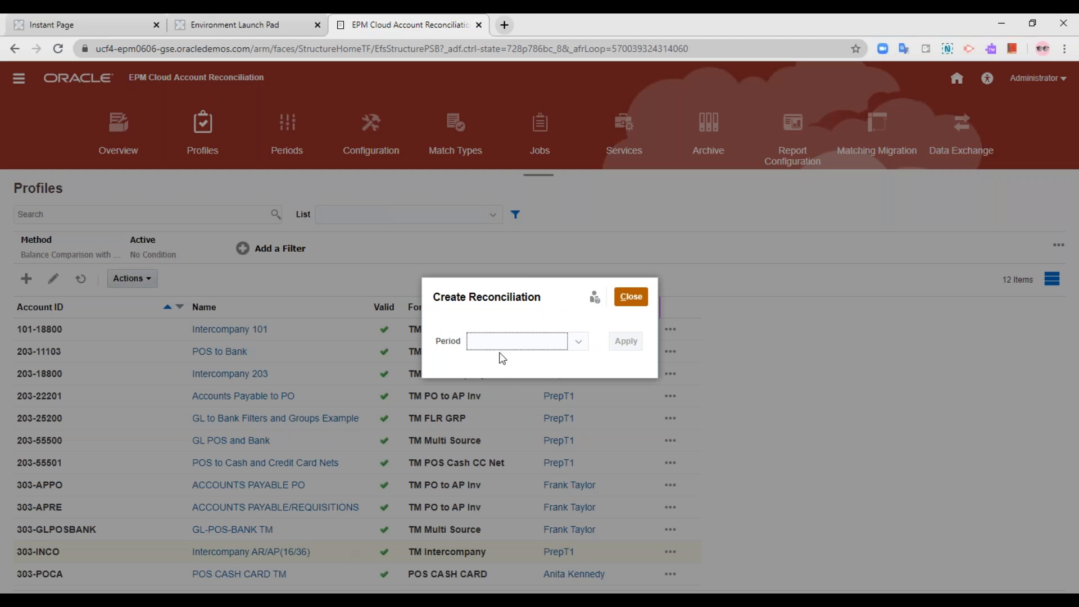
pyautogui.click(502, 359)
pyautogui.scroll(-2, 501, 506)
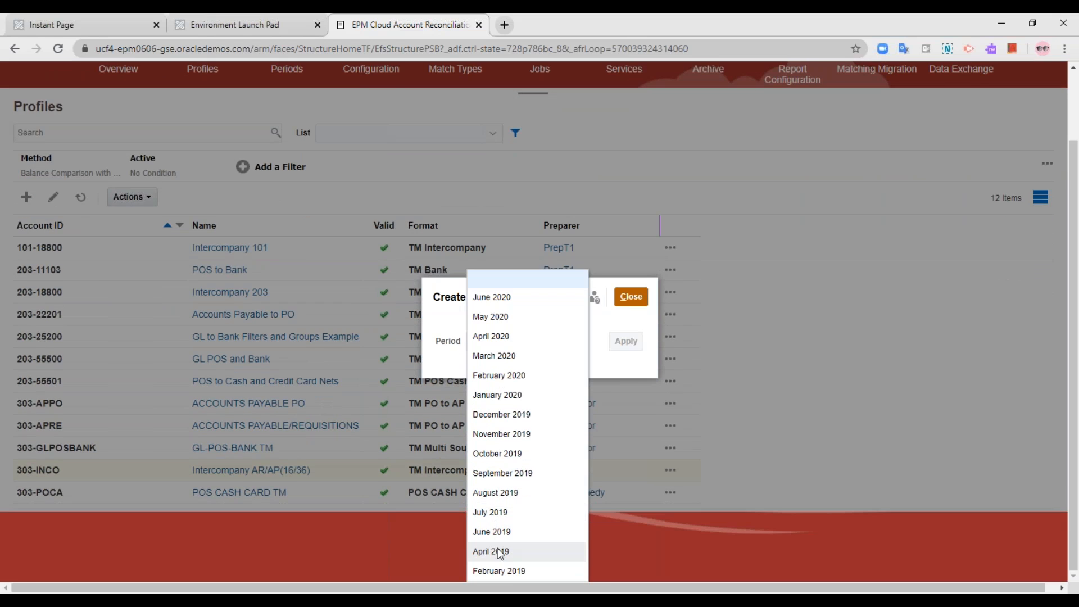
pyautogui.click(500, 552)
pyautogui.click(630, 343)
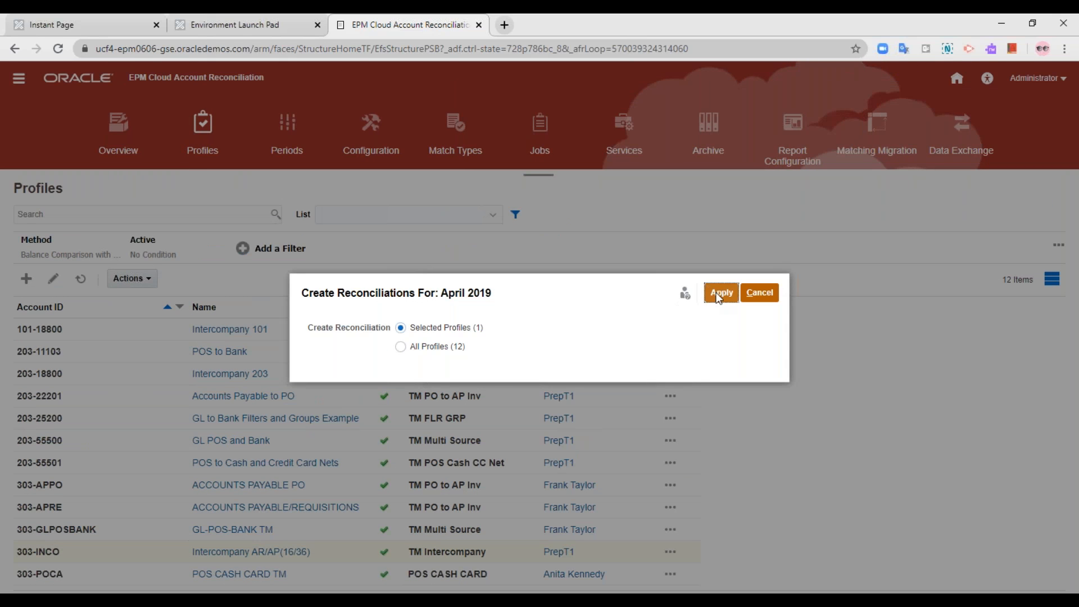
pyautogui.click(721, 293)
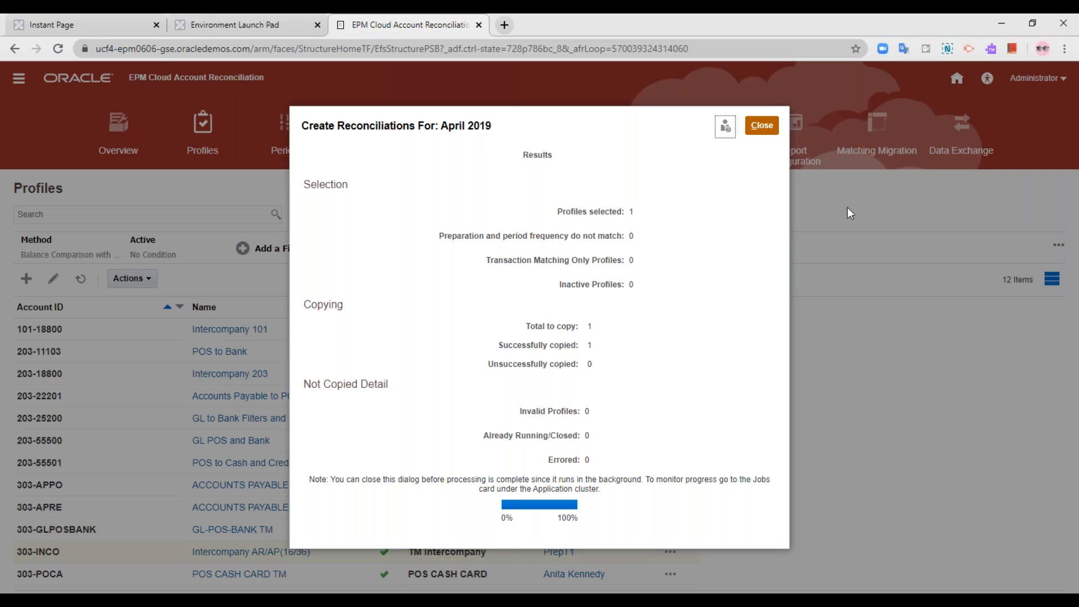
pyautogui.click(761, 126)
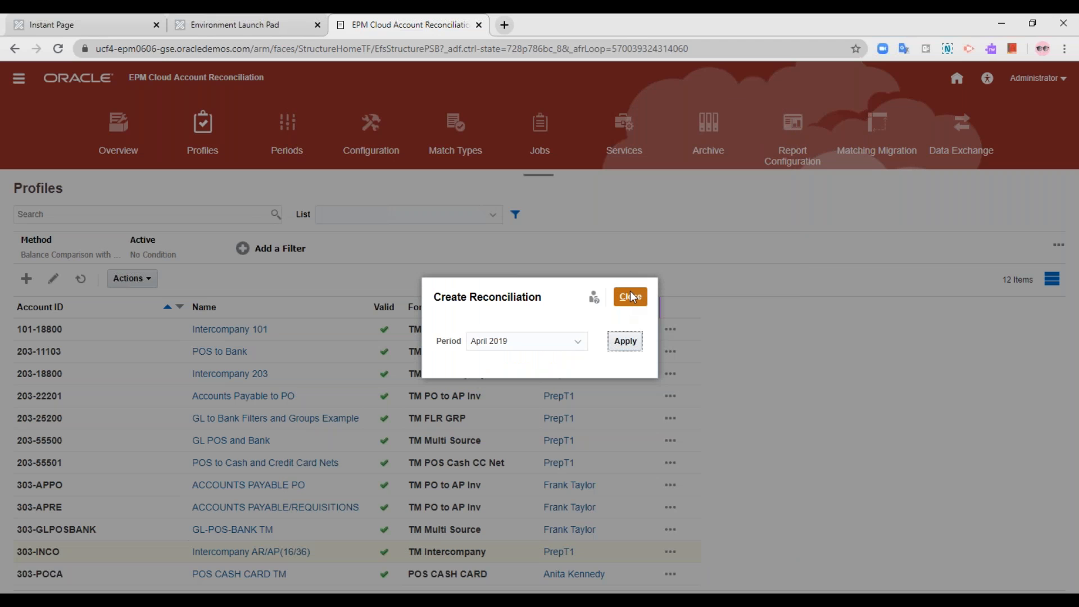
pyautogui.click(632, 297)
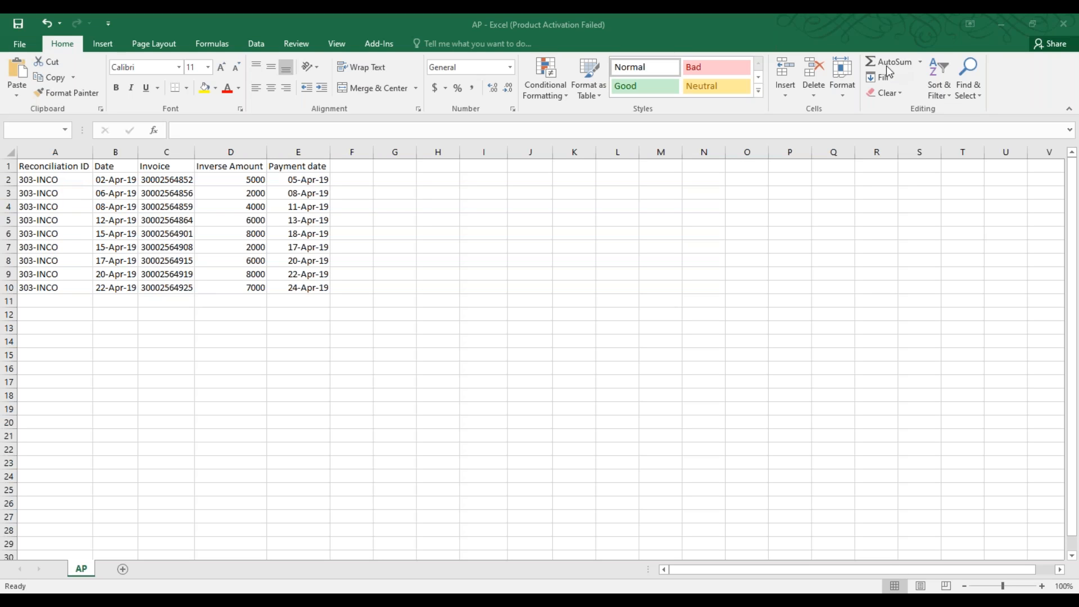
# In the AP workbook in Excel, enlarge the sheet and fit the Invoice column to its full numbers
pyautogui.click(1043, 587)
pyautogui.click(1043, 586)
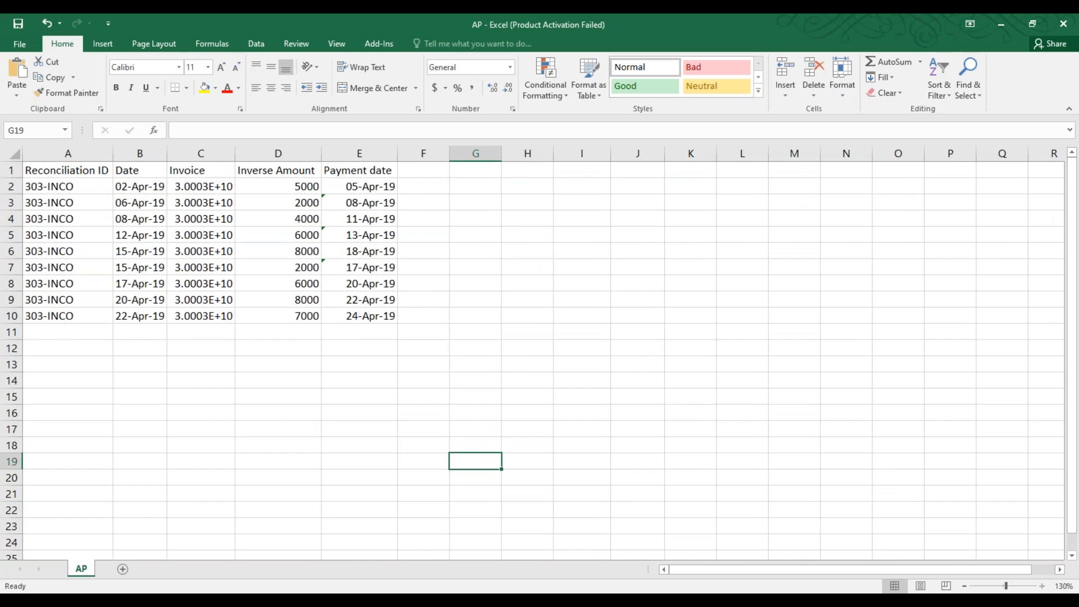
pyautogui.click(1043, 586)
pyautogui.doubleClick(259, 154)
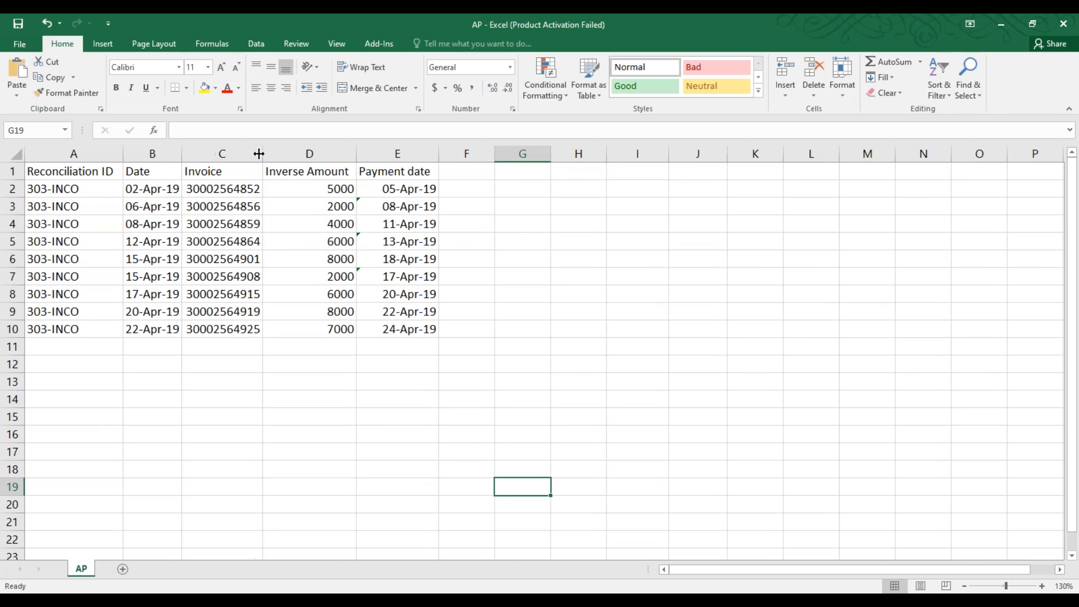
pyautogui.click(269, 222)
# Examine the AP file's Reconciliation ID values and its Date, Invoice, Inverse Amount and Payment date columns
pyautogui.click(79, 177)
pyautogui.moveTo(86, 189); pyautogui.dragTo(86, 329)
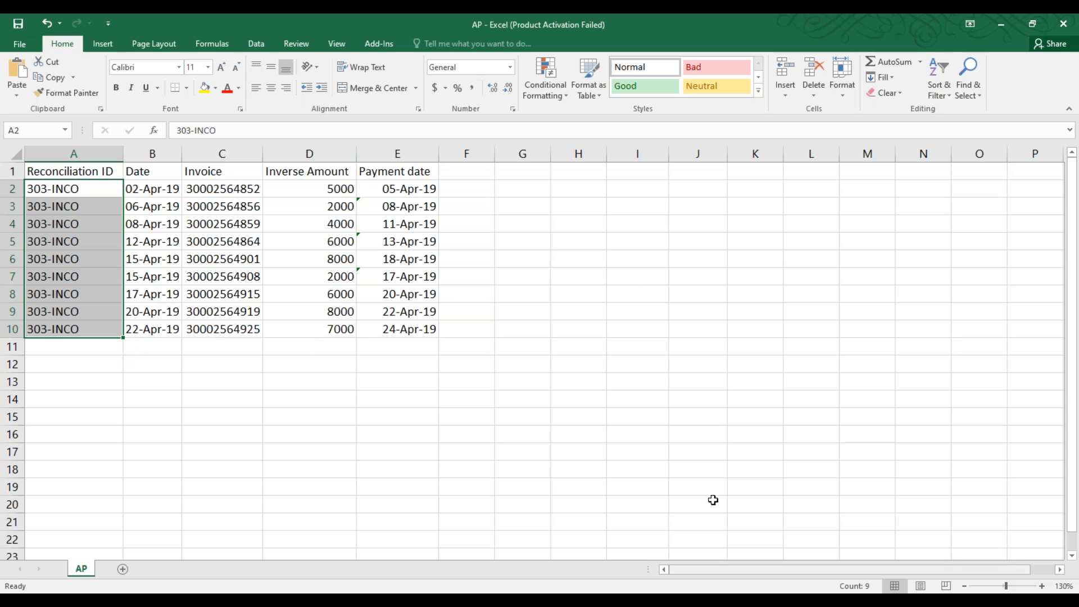
pyautogui.moveTo(150, 171); pyautogui.dragTo(409, 323)
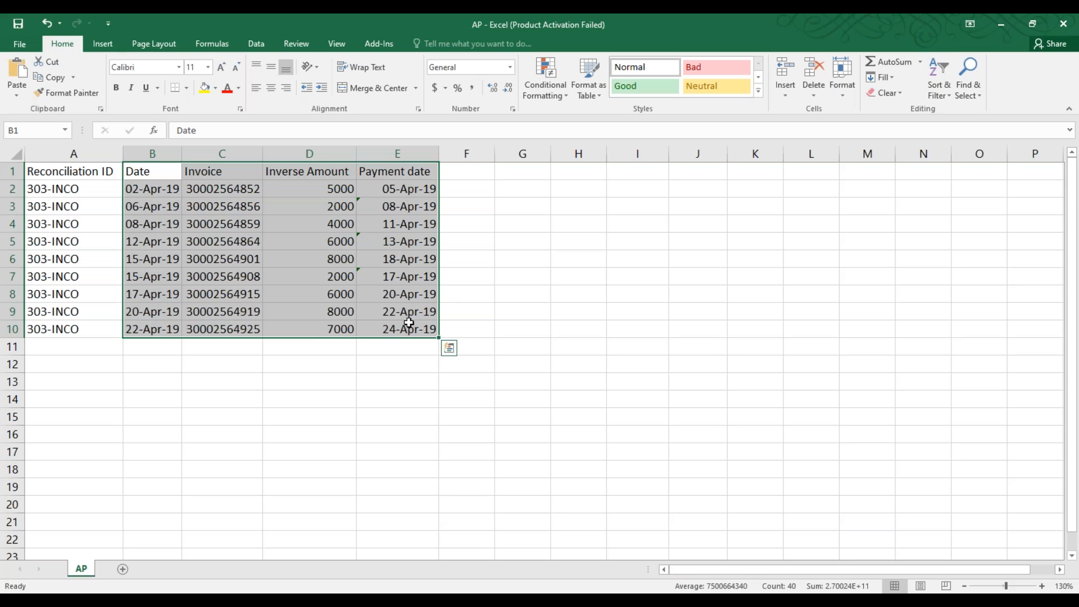
pyautogui.moveTo(76, 169); pyautogui.dragTo(91, 330)
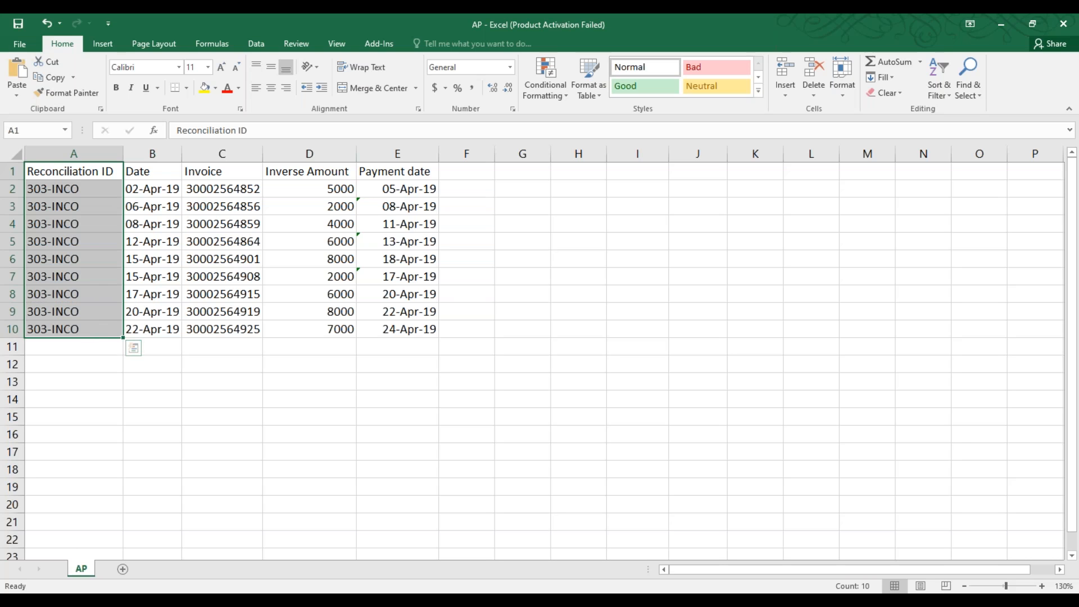
pyautogui.click(151, 172)
pyautogui.click(224, 170)
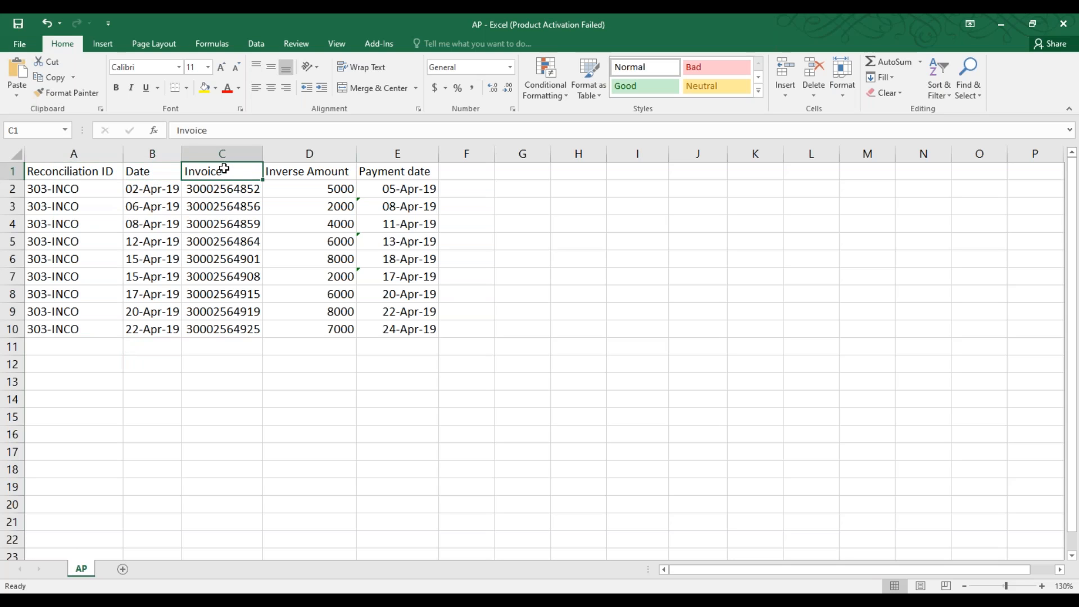
pyautogui.click(290, 173)
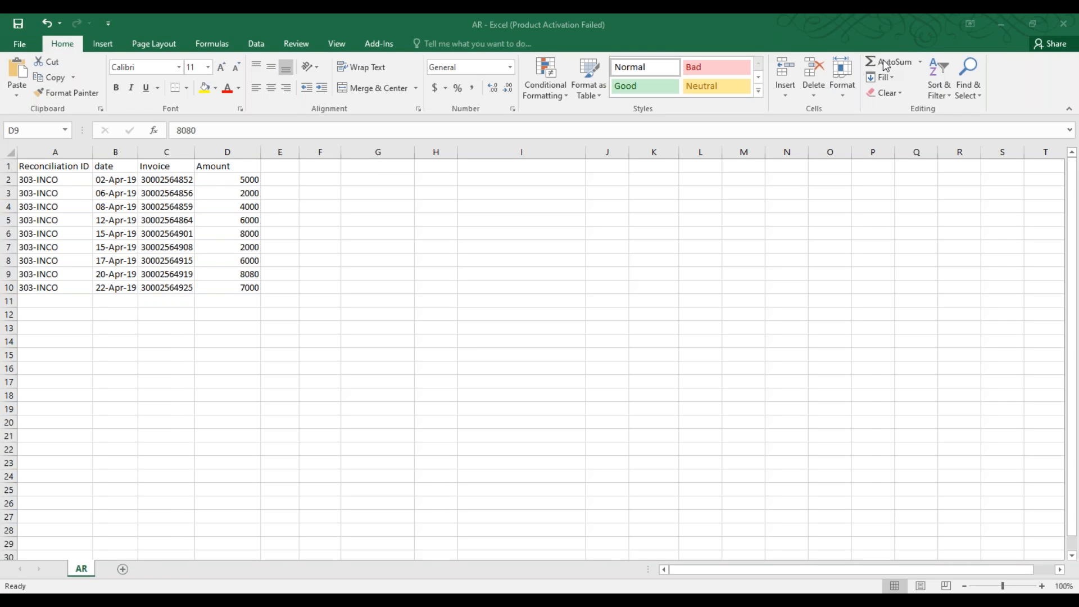
# In the AR workbook, enlarge the sheet and fit the Invoice column to its full numbers
pyautogui.click(1042, 586)
pyautogui.click(1042, 586)
pyautogui.scroll(4, 326, 183)
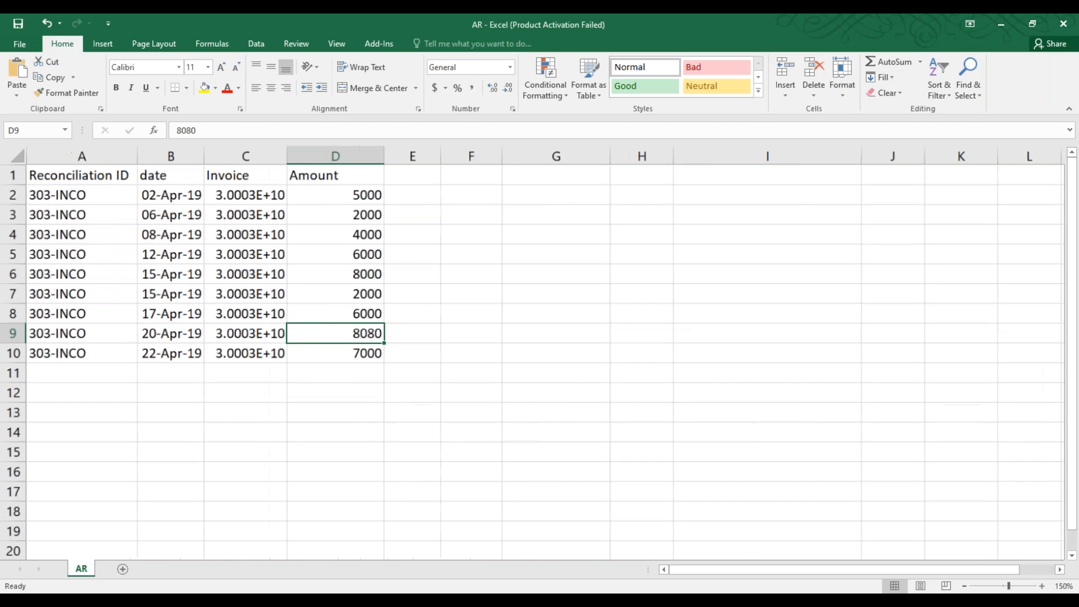
pyautogui.doubleClick(295, 156)
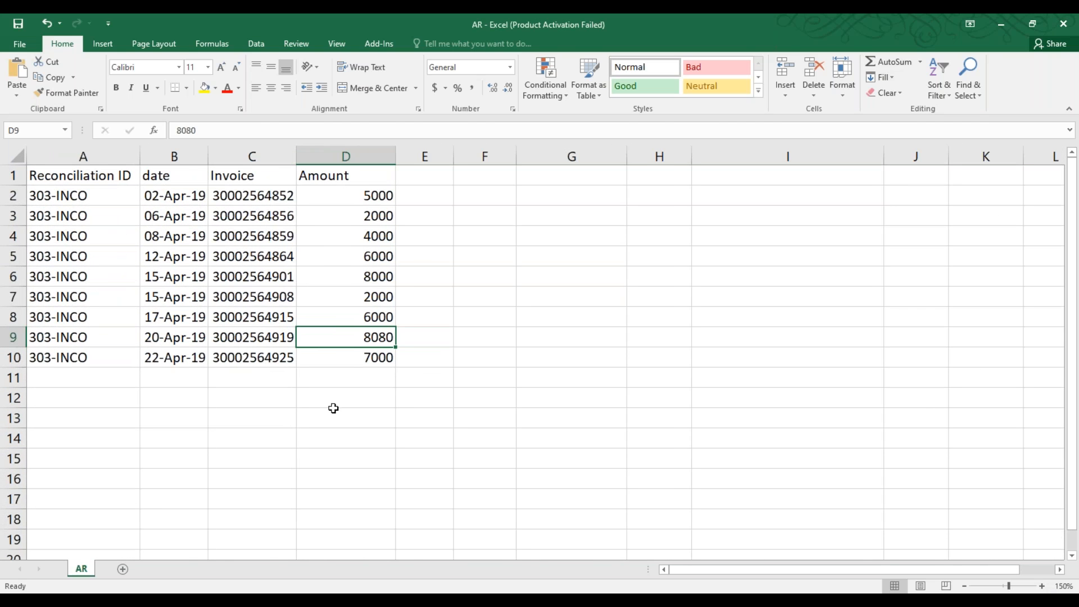
# Examine the AR file's date, Invoice and Amount columns, and return to Account Reconciliation in the browser
pyautogui.click(330, 379)
pyautogui.click(189, 181)
pyautogui.click(253, 177)
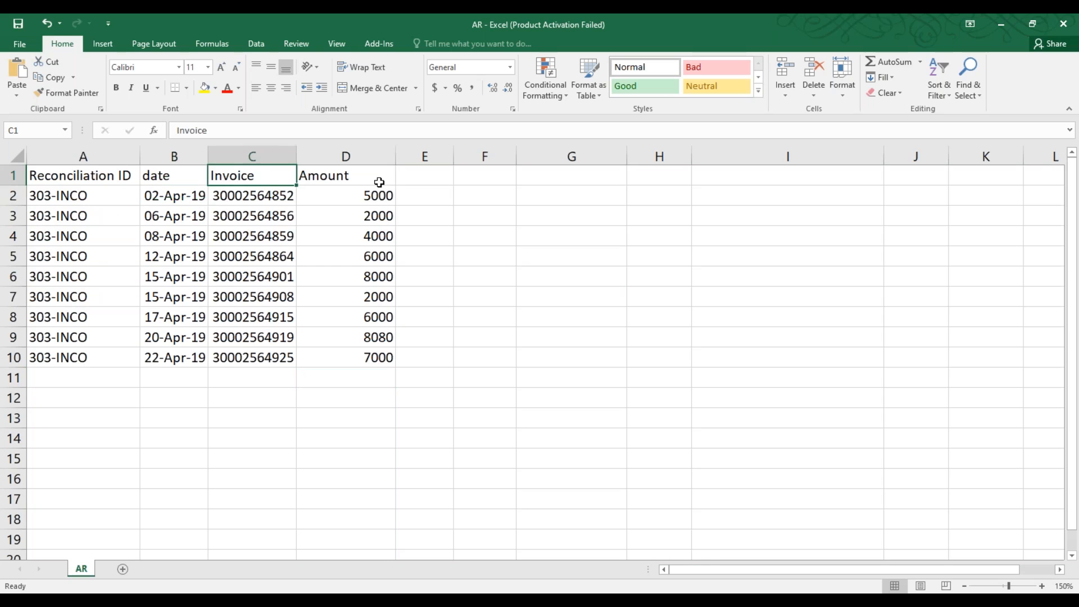
pyautogui.click(379, 181)
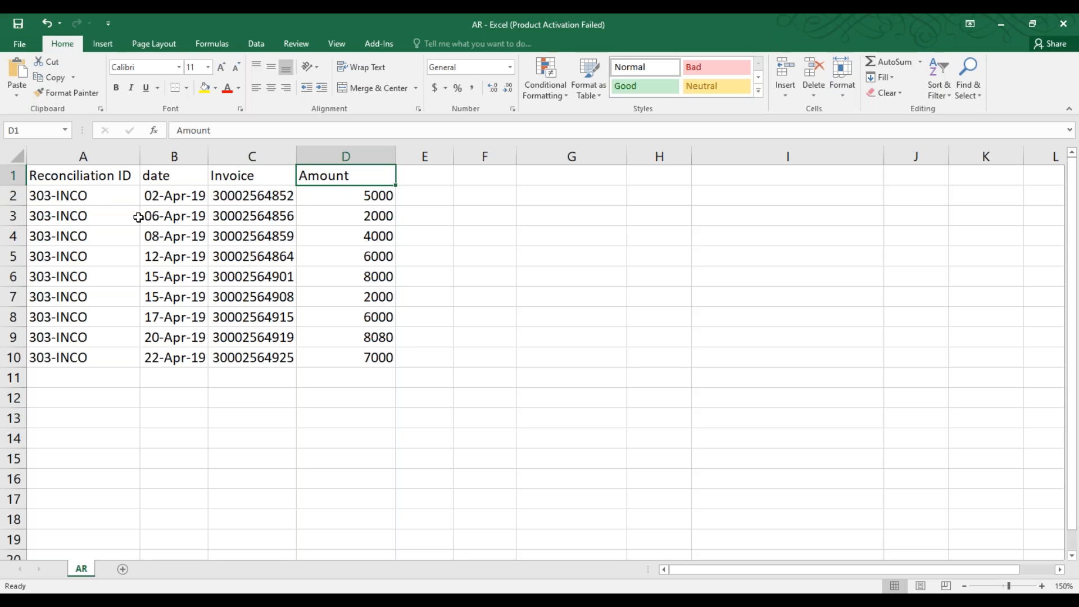
pyautogui.click(1074, 71)
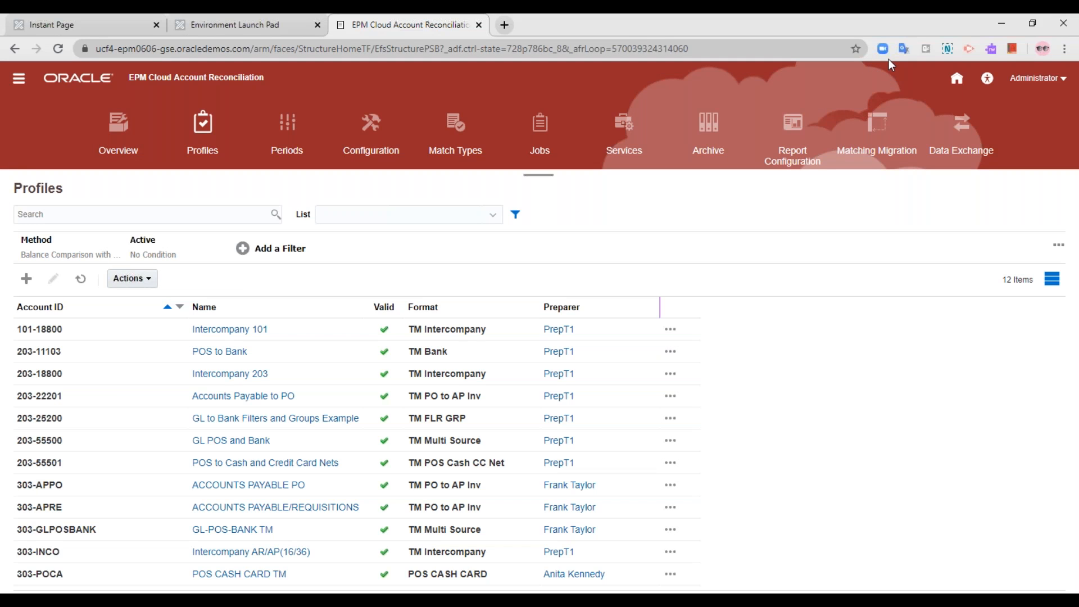
# Start a transaction import from the Transaction Matching jobs and set its match type to Inter-company (Intercompany)
pyautogui.click(542, 135)
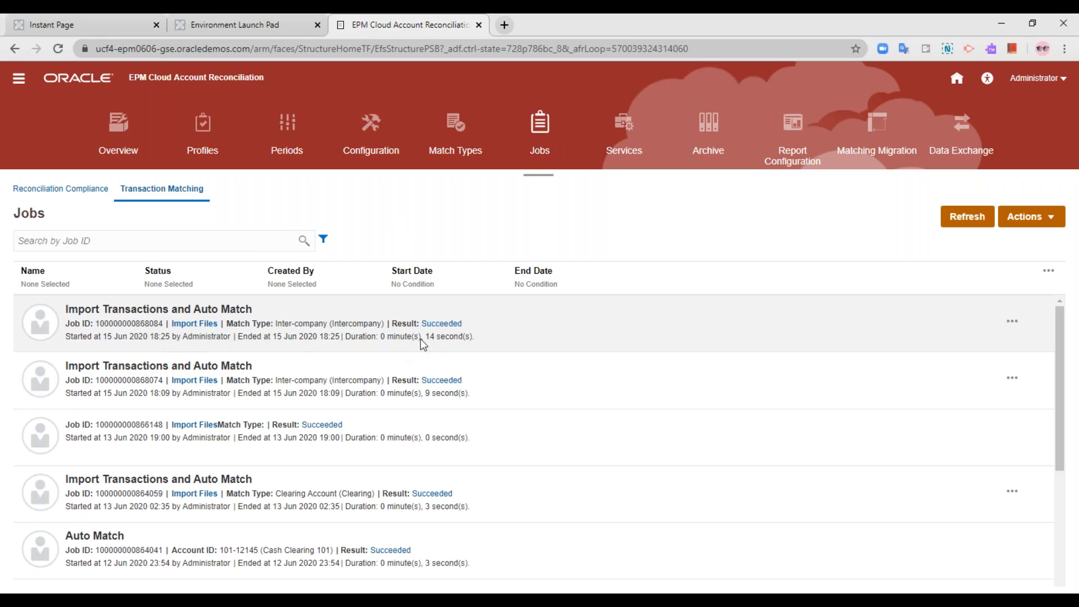
pyautogui.click(1026, 218)
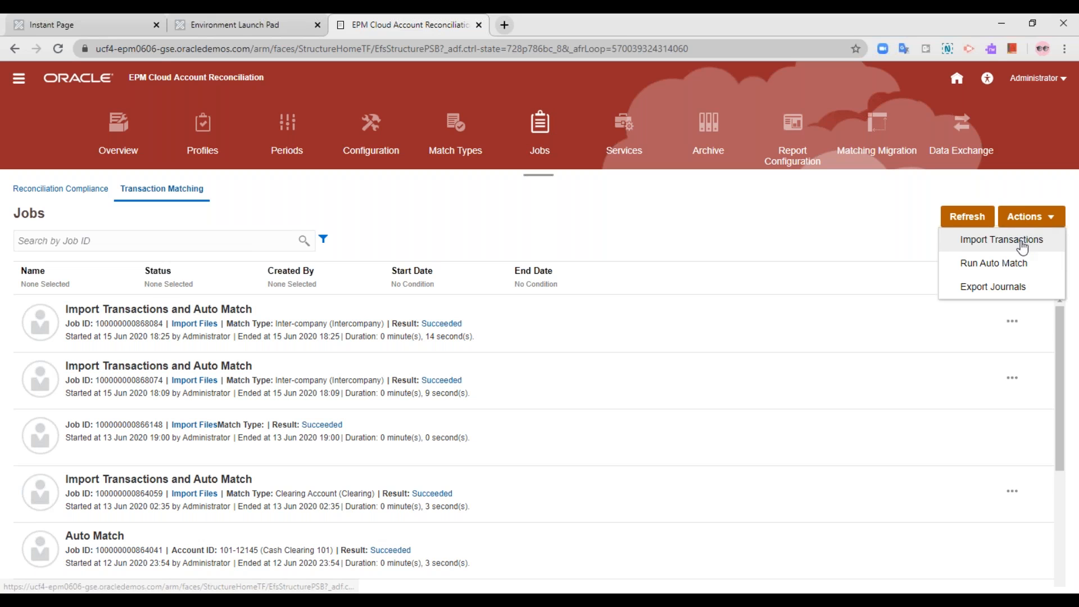
pyautogui.click(1022, 242)
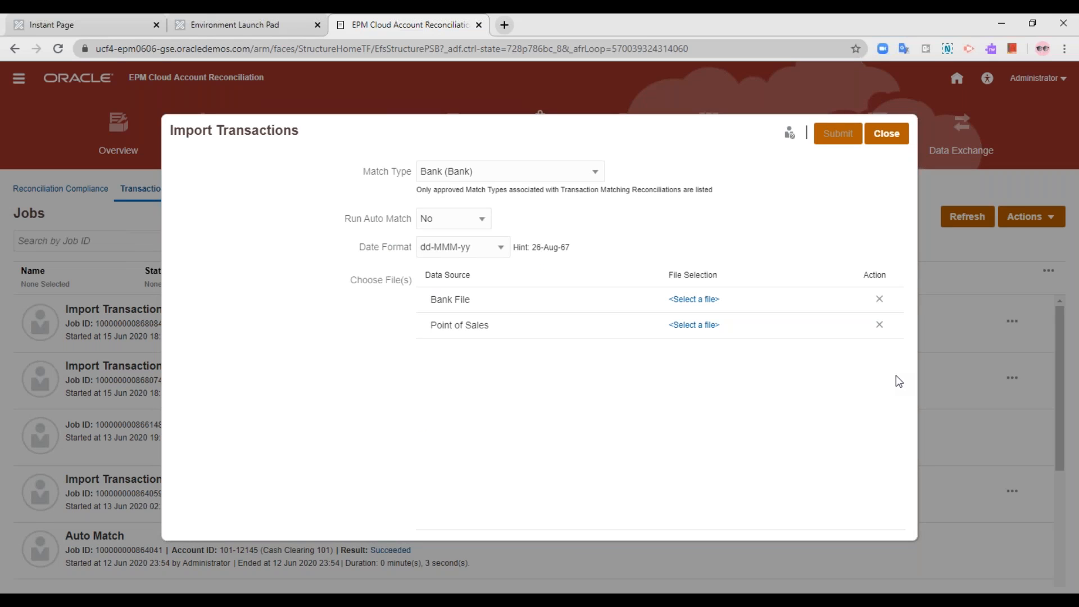
pyautogui.click(502, 171)
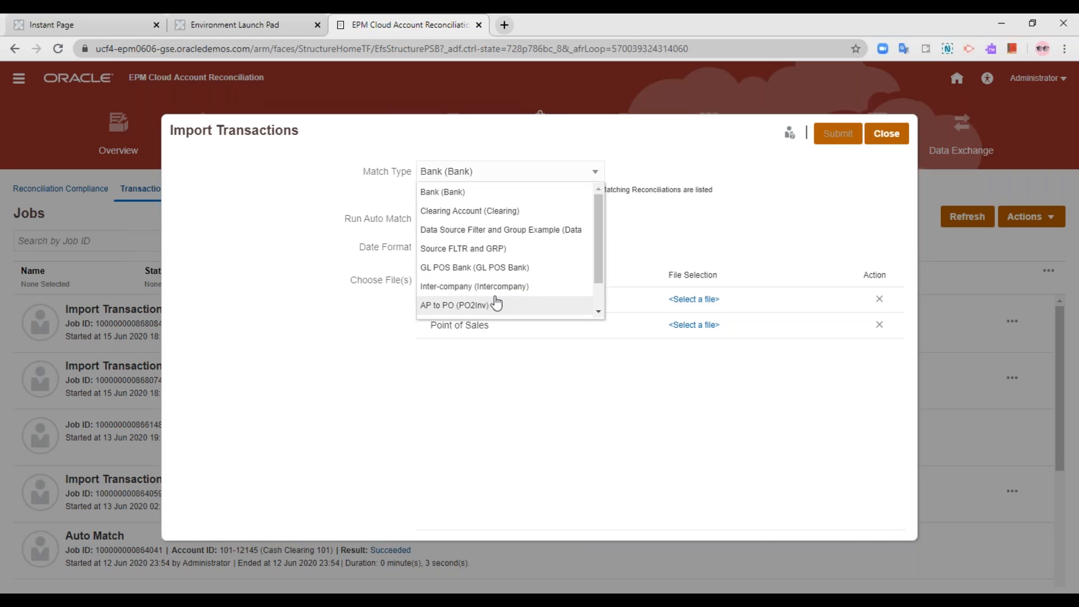
pyautogui.scroll(-2, 479, 295)
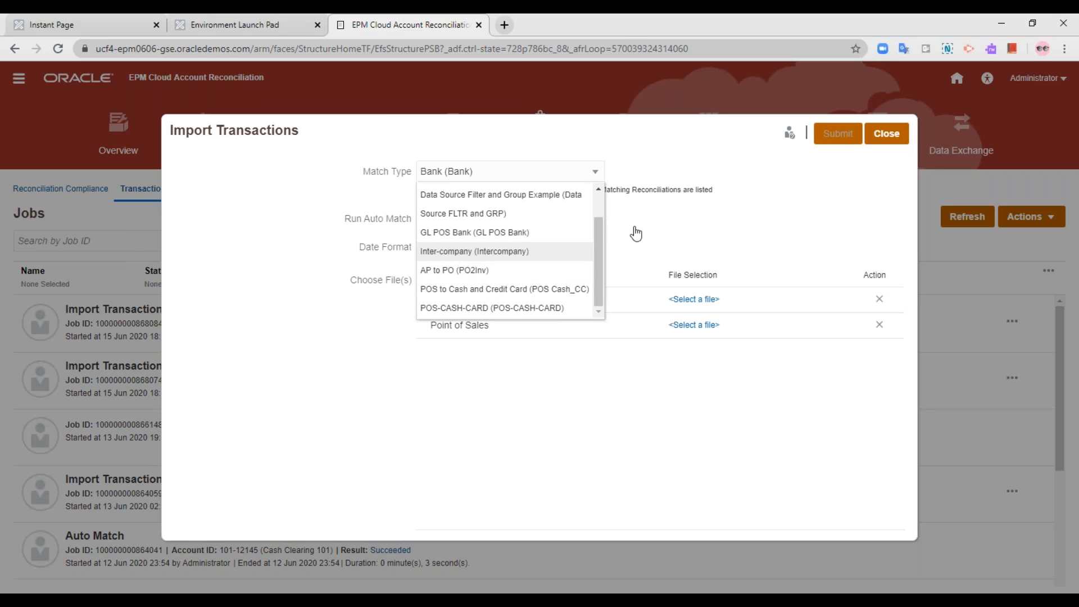
pyautogui.click(511, 254)
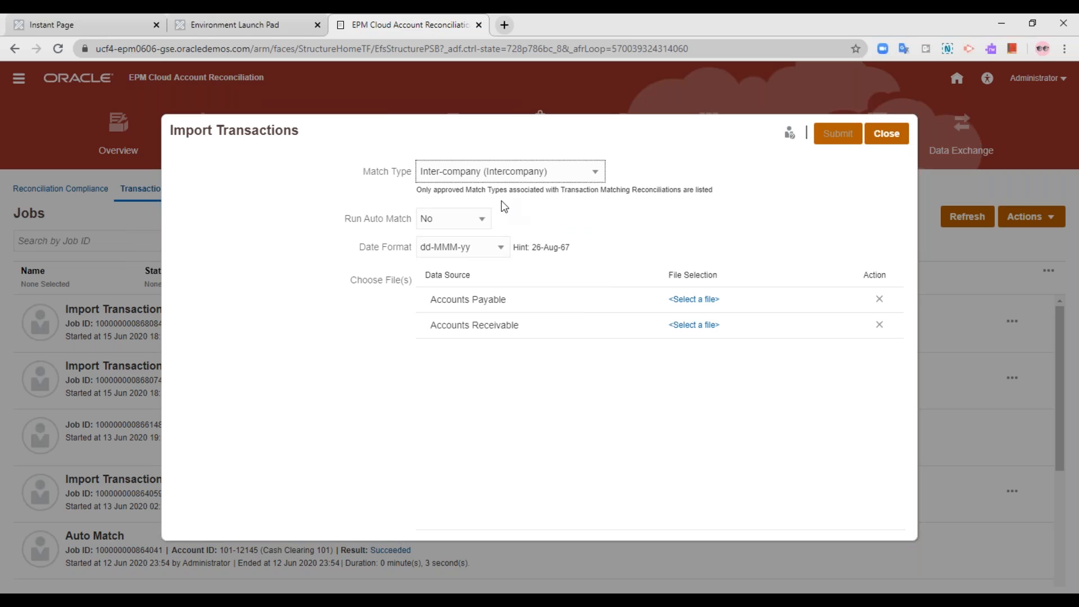
# Look through the available match types, keeping Inter-company (Intercompany), and set Run Auto Match to Yes for the import
pyautogui.click(475, 172)
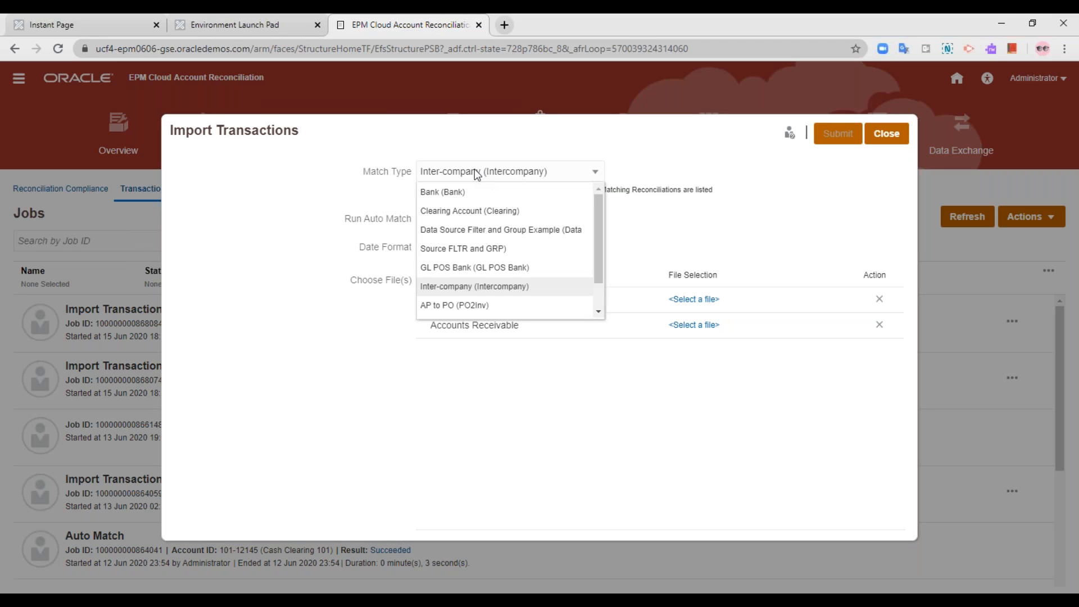
pyautogui.click(475, 172)
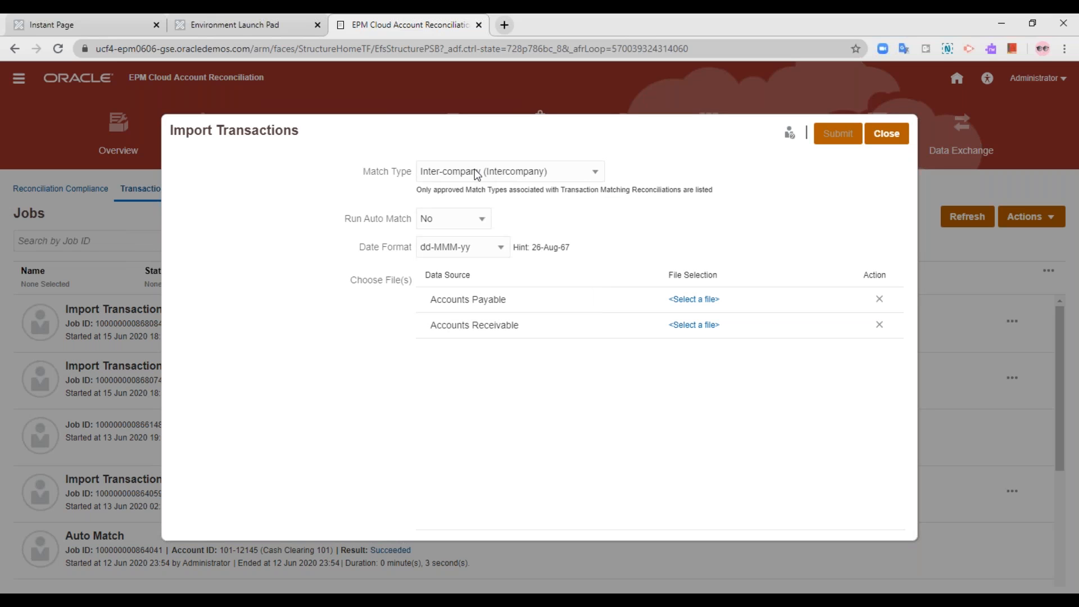
pyautogui.click(475, 169)
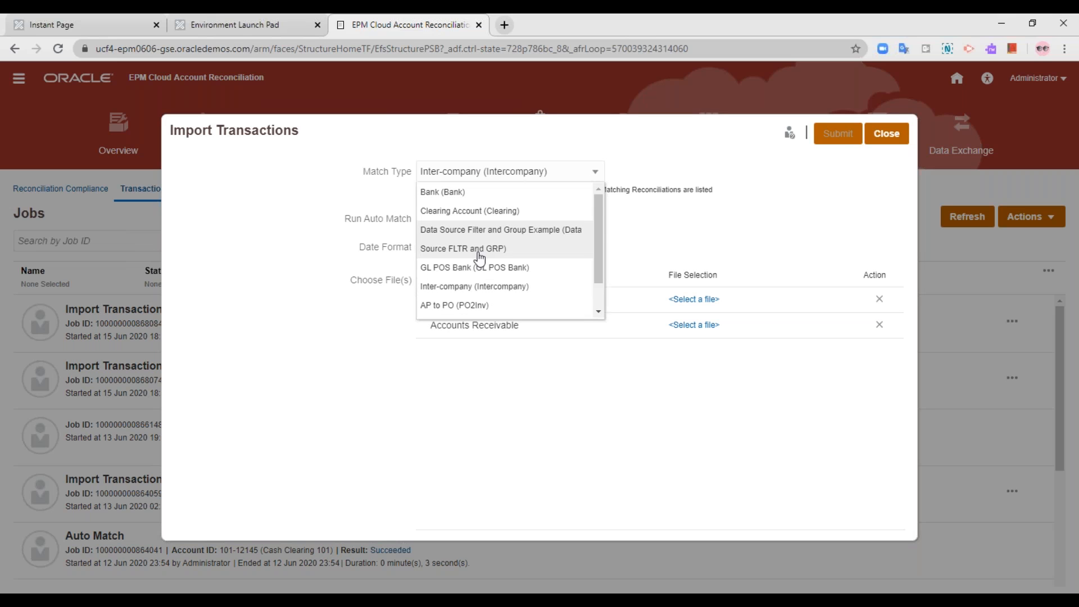
pyautogui.click(350, 203)
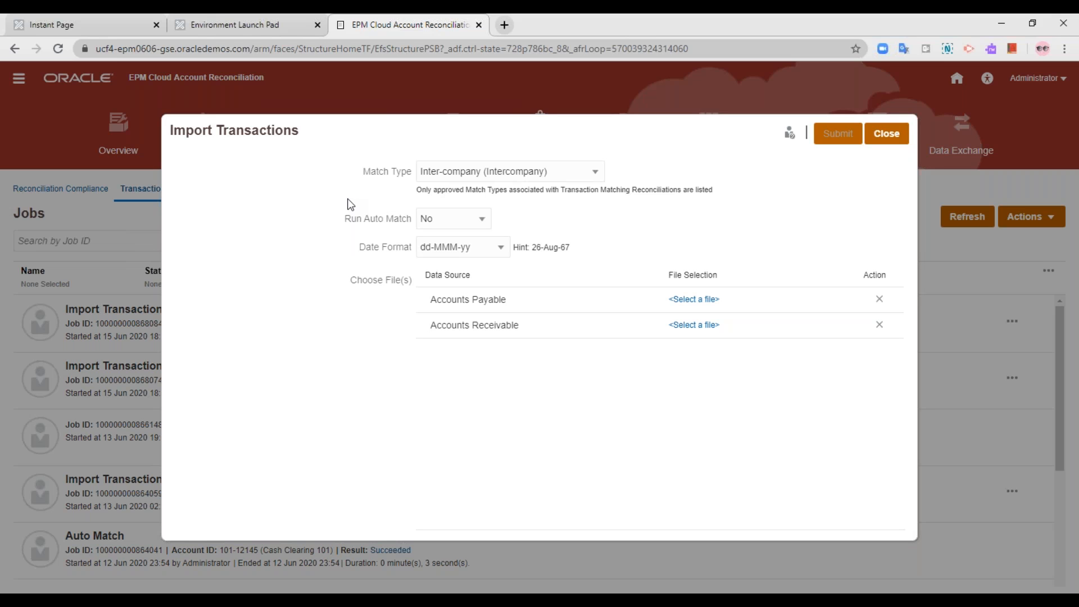
pyautogui.click(454, 218)
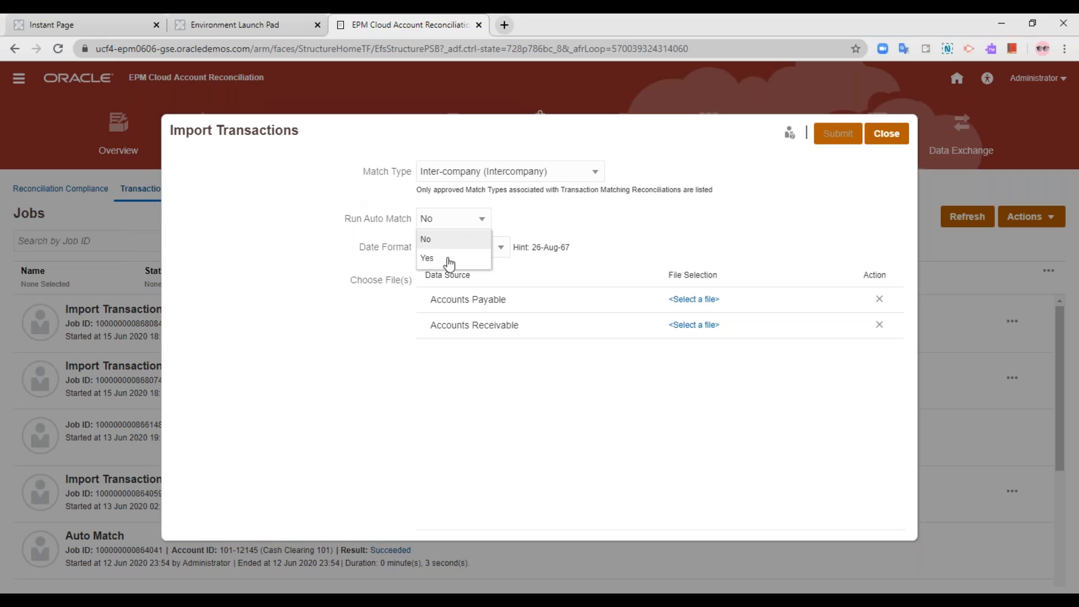
pyautogui.click(449, 262)
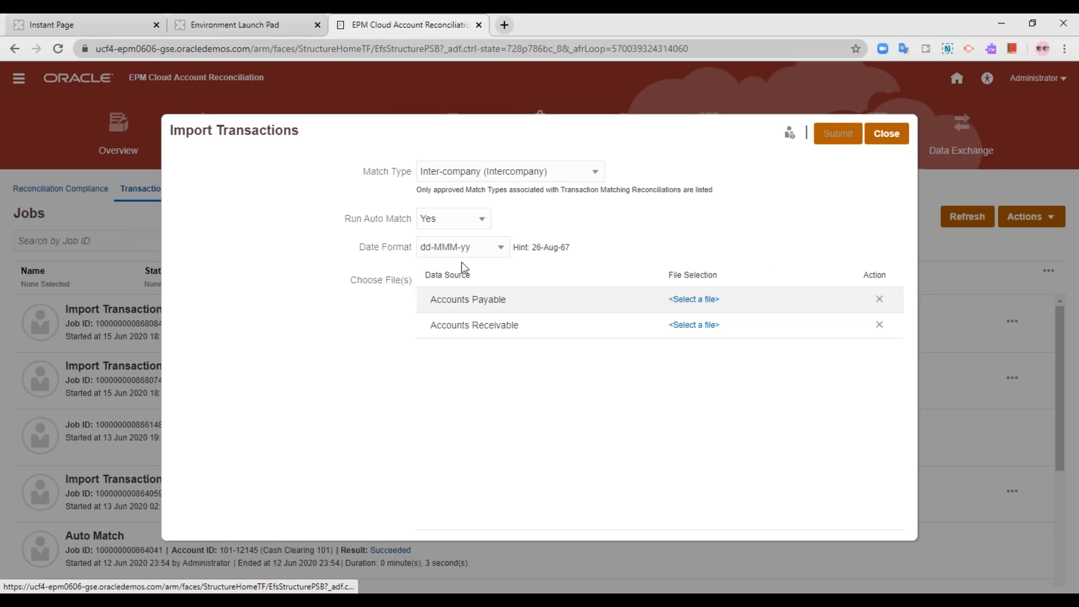
# Look through the available date formats, keeping dd-MMM-yy, and select AP.csv as the Accounts Payable file for the import
pyautogui.click(444, 247)
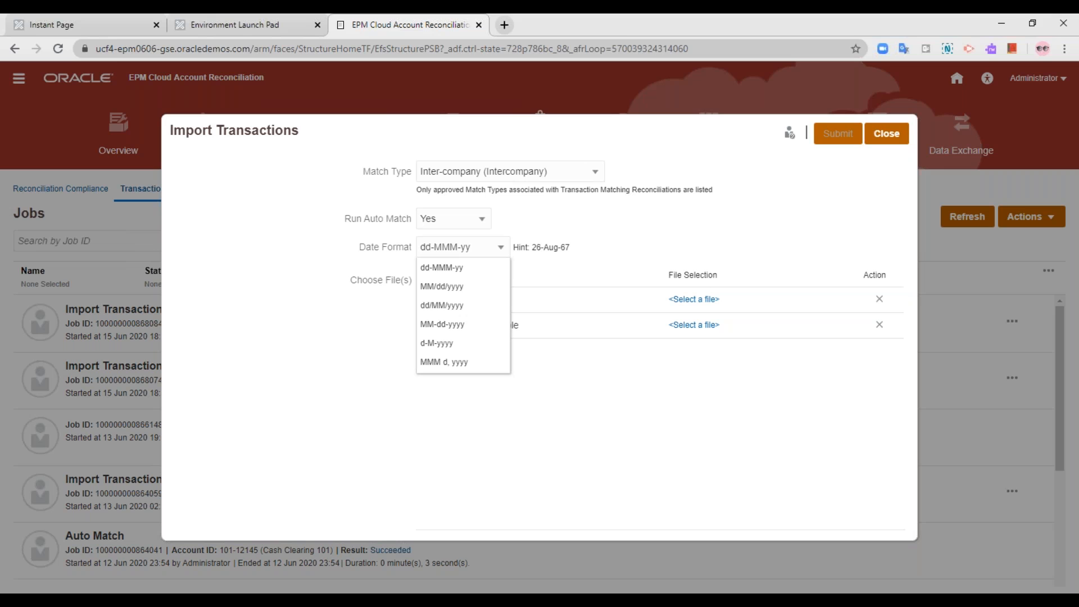
pyautogui.click(651, 239)
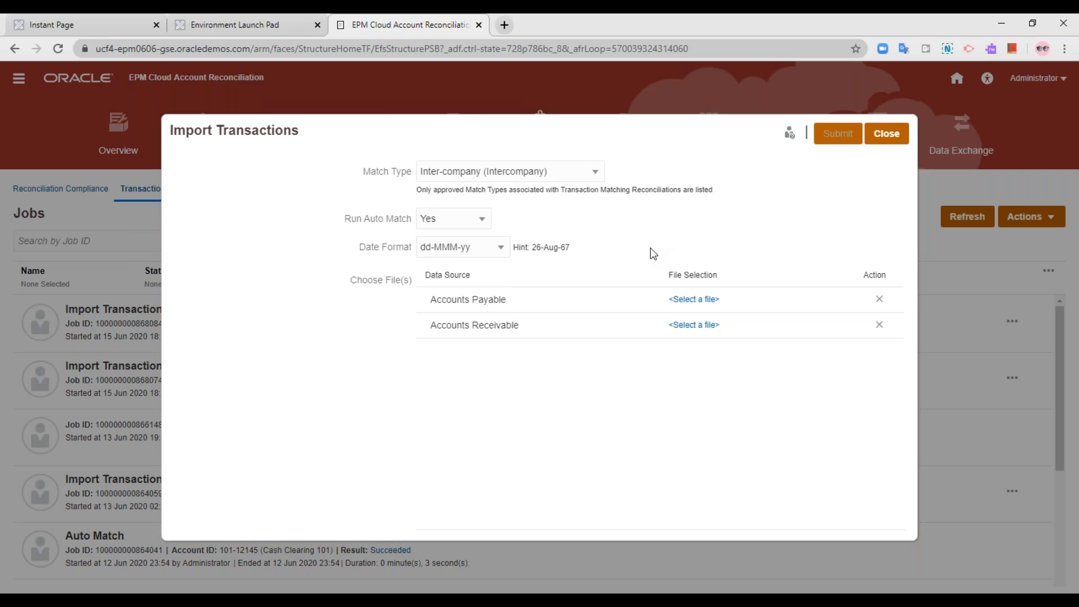
pyautogui.click(688, 301)
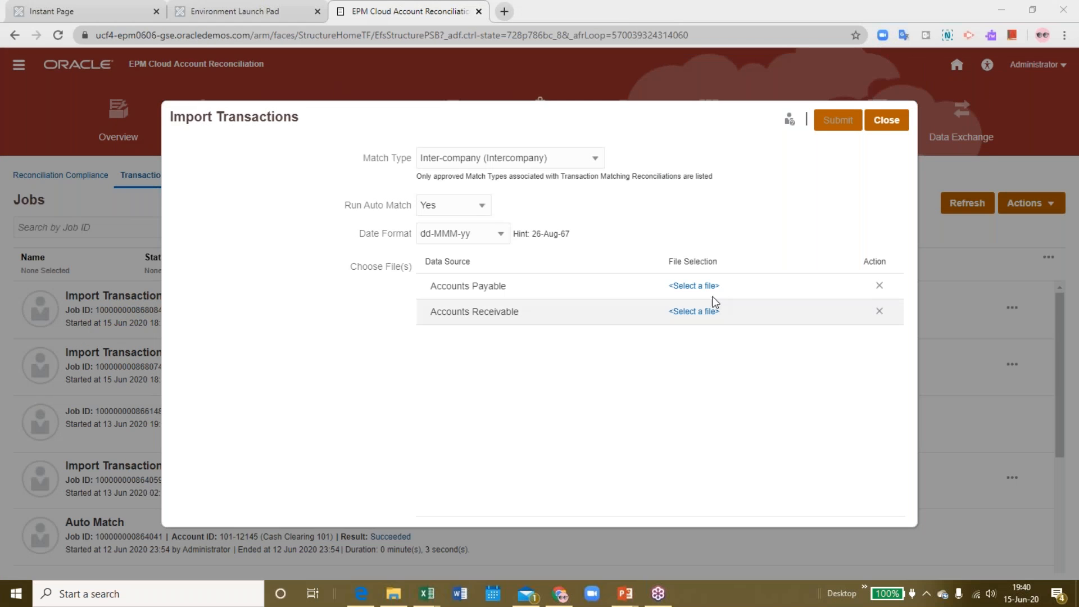
pyautogui.click(700, 288)
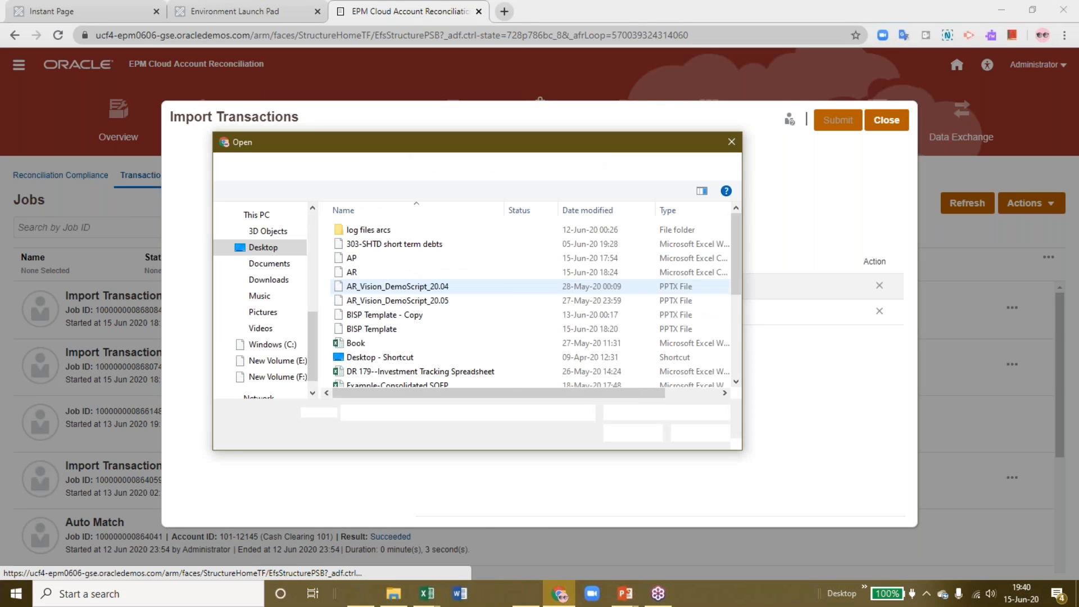
pyautogui.click(363, 257)
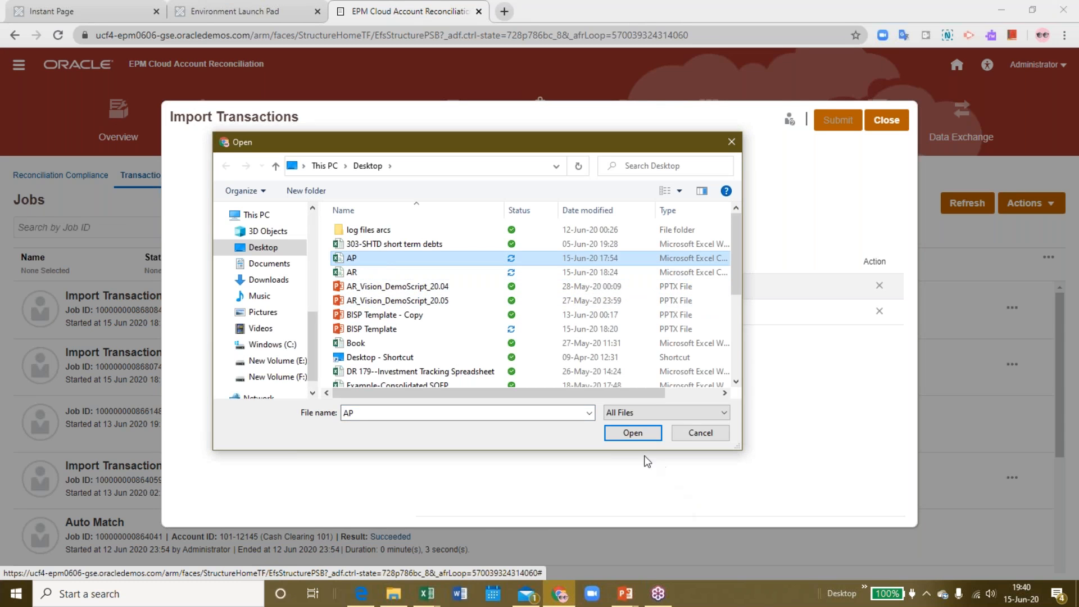
pyautogui.click(633, 434)
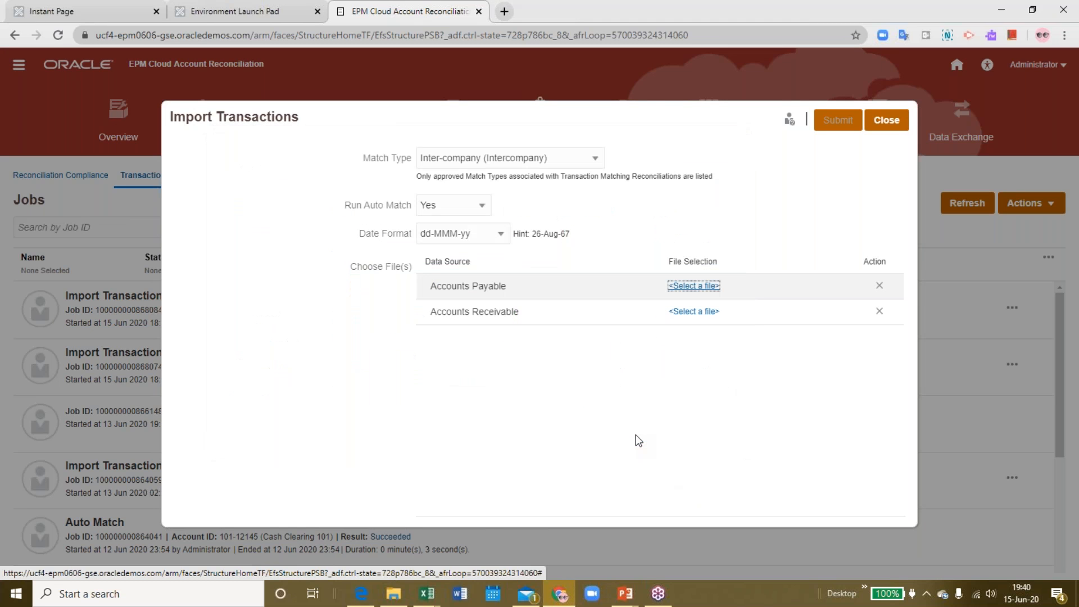
# Select AR.csv as the Accounts Receivable file and close the transaction import without submitting it
pyautogui.click(694, 311)
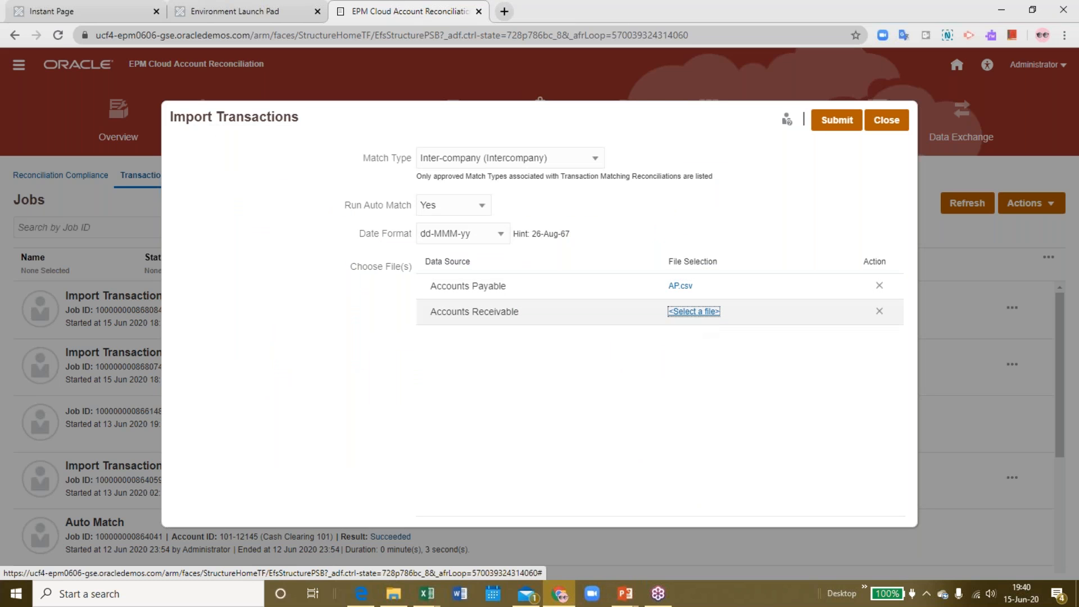
pyautogui.click(359, 272)
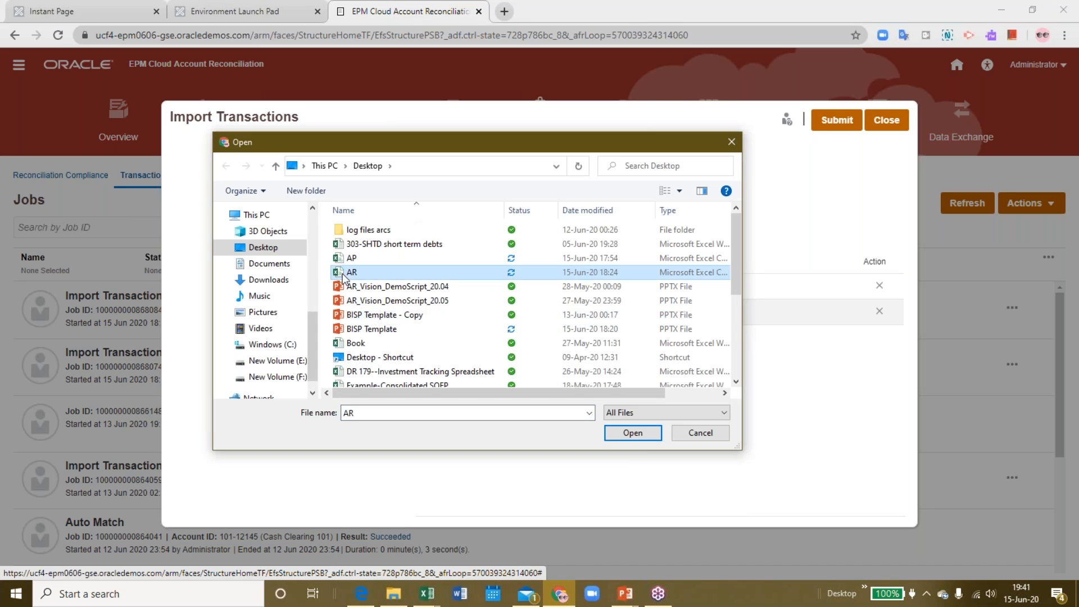
pyautogui.click(631, 433)
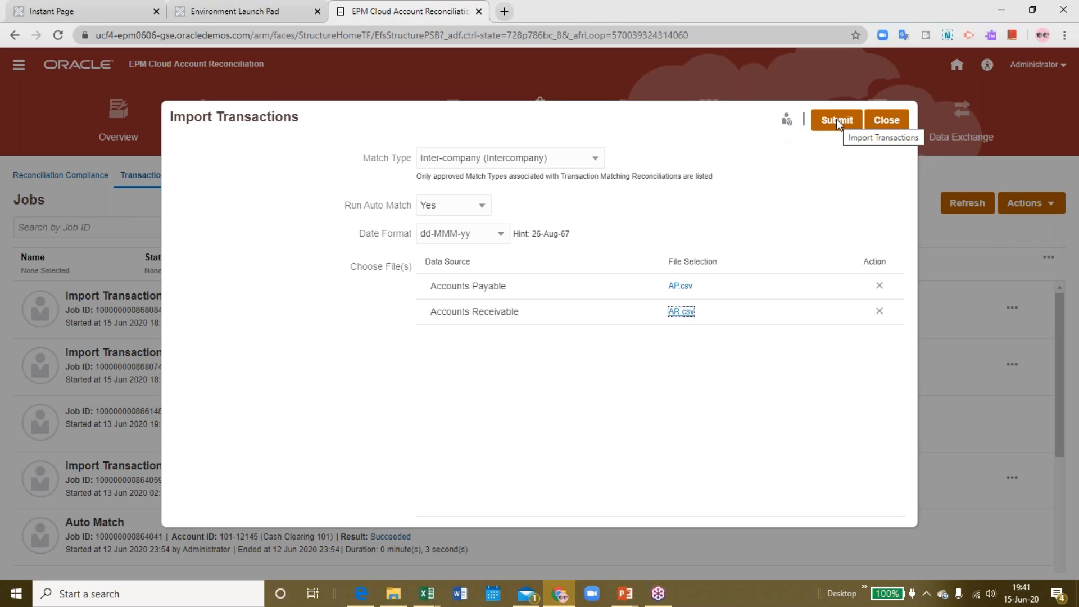
pyautogui.click(887, 121)
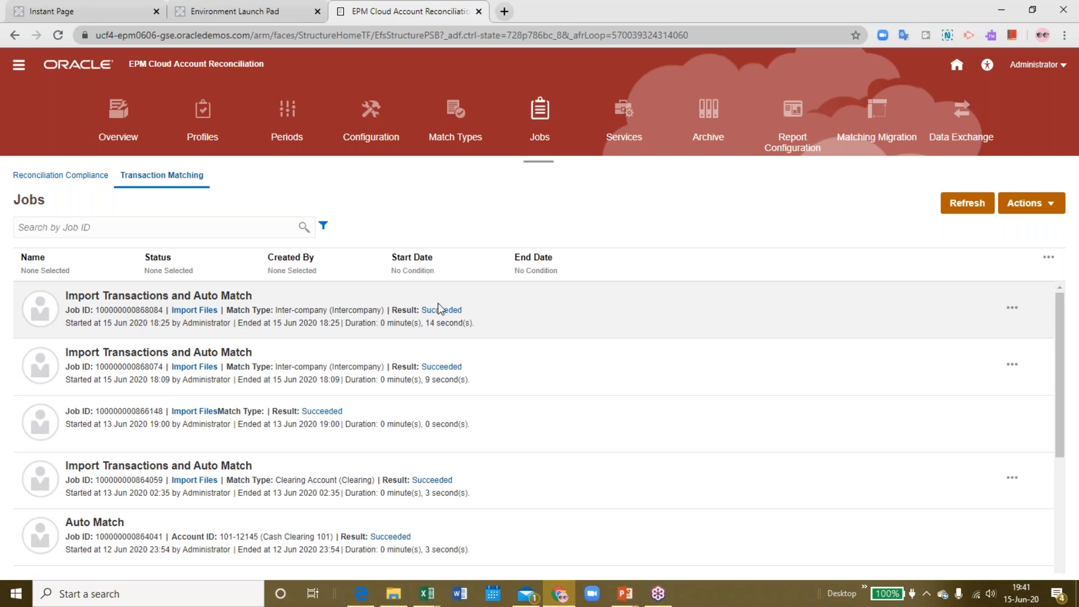
# Examine the earlier Transaction Matching jobs and the log results of a POS-CASH-CARD Import Transactions and Auto Match job
pyautogui.scroll(-8, 444, 318)
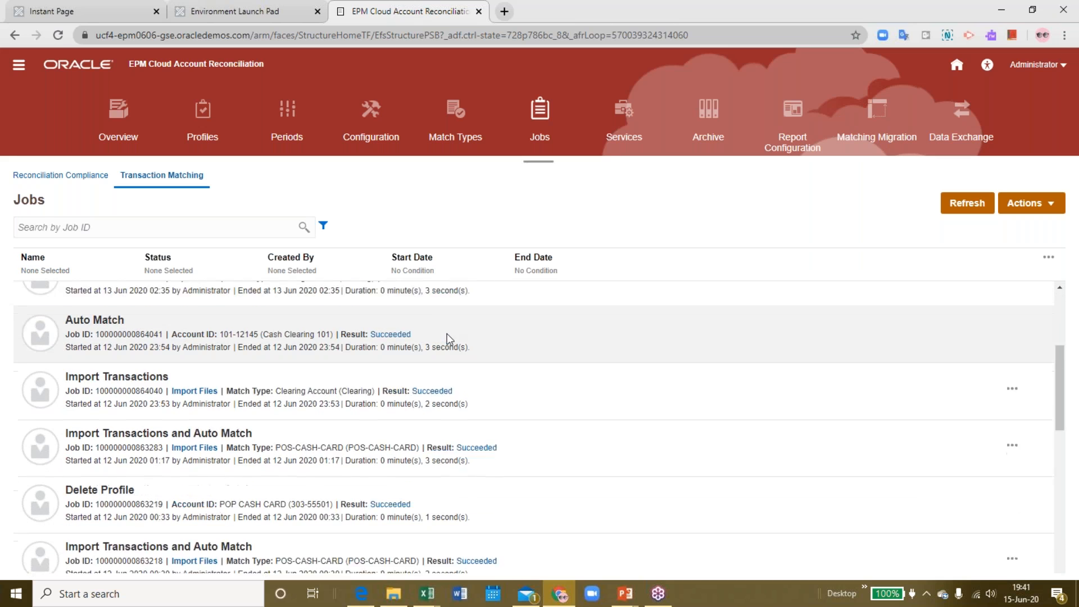
pyautogui.scroll(-1, 450, 343)
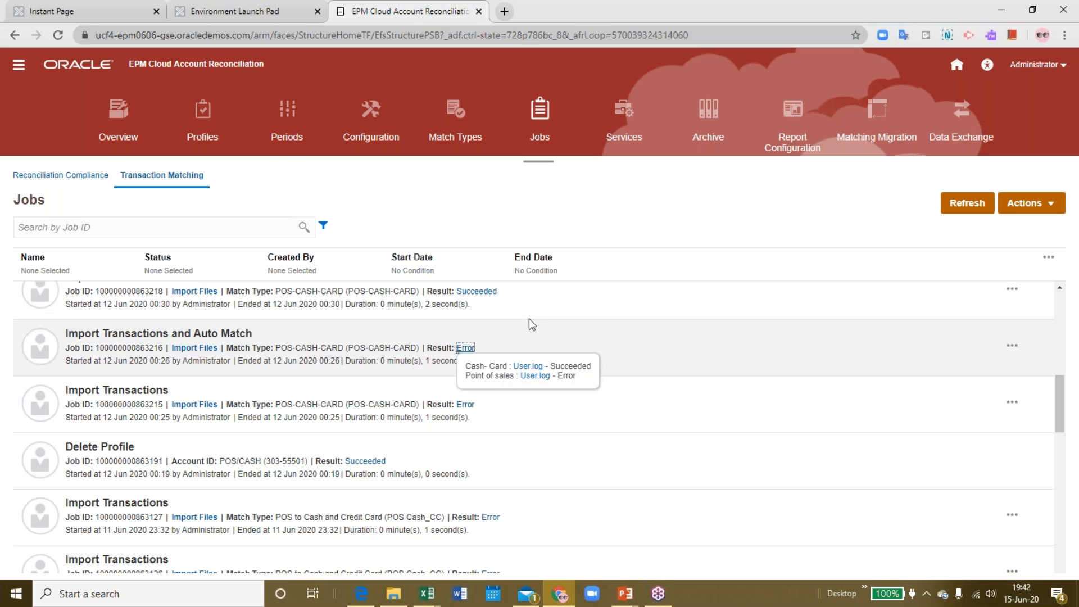
pyautogui.click(523, 325)
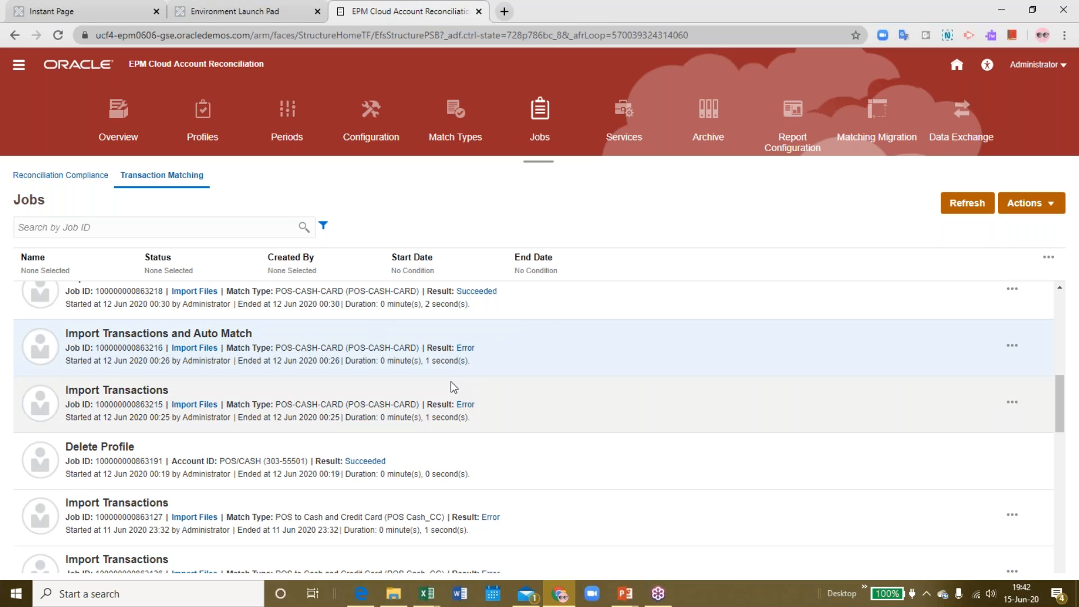
pyautogui.scroll(5, 451, 381)
pyautogui.scroll(1, 451, 381)
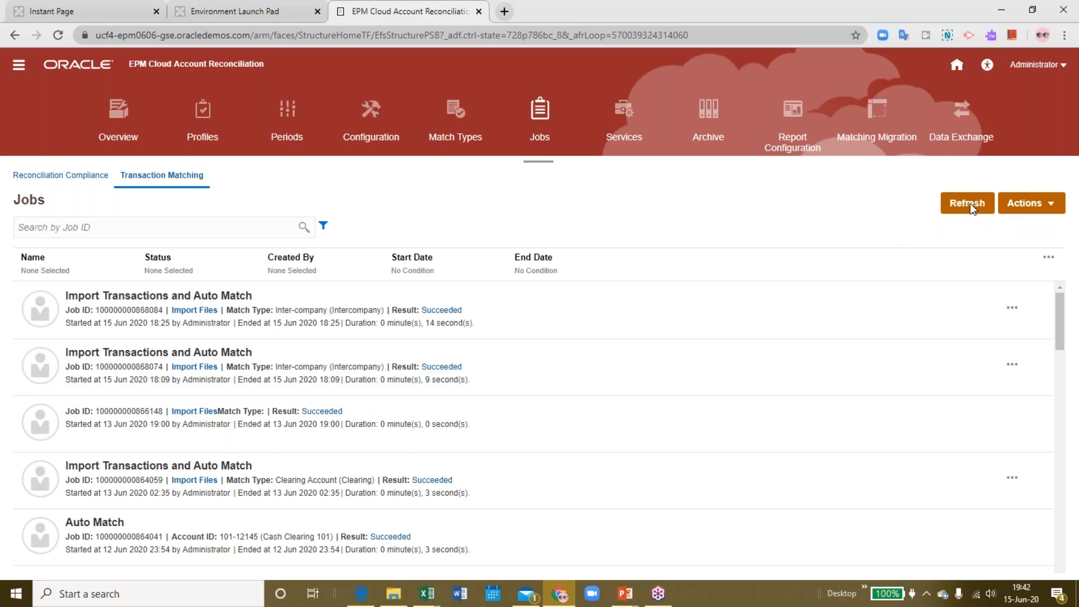
# Go to Matching from the home page and open the Intercompany AR/AP(16/36) reconciliation, account 303-INCO
pyautogui.click(956, 64)
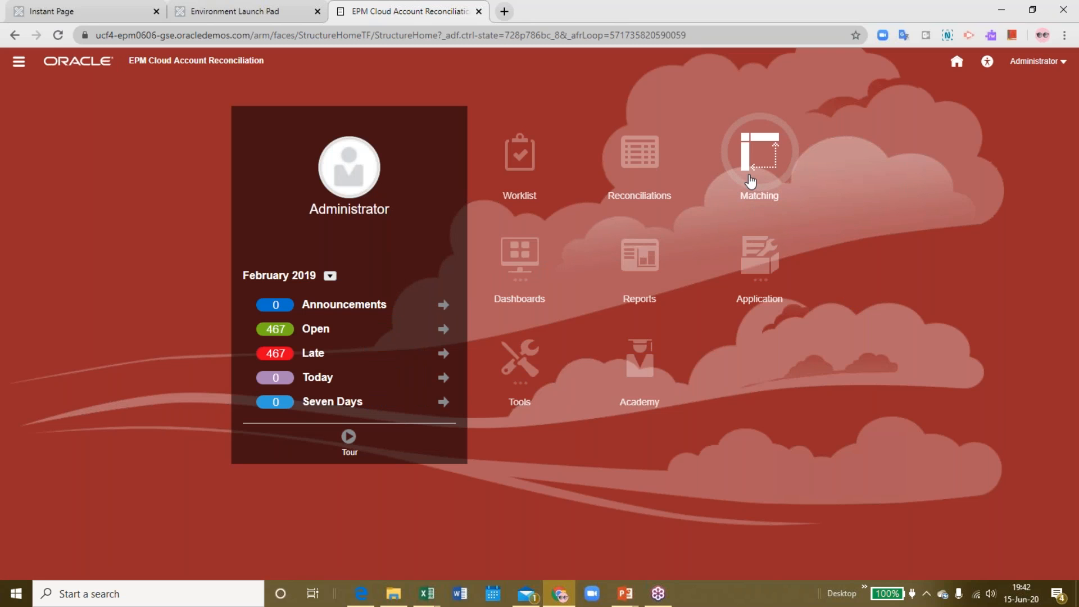
pyautogui.click(751, 179)
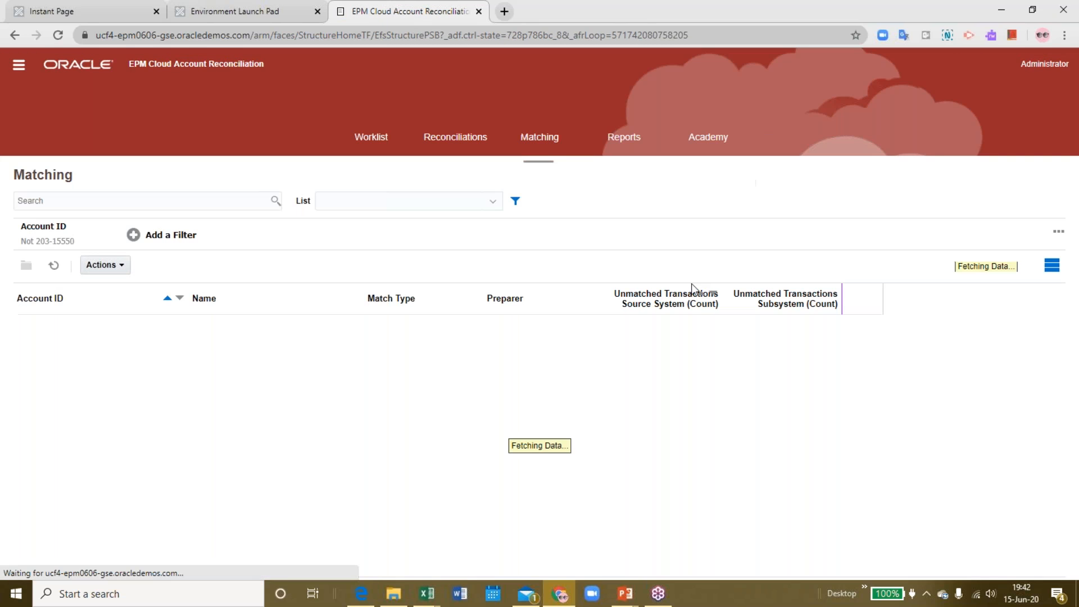
pyautogui.scroll(-1, 192, 537)
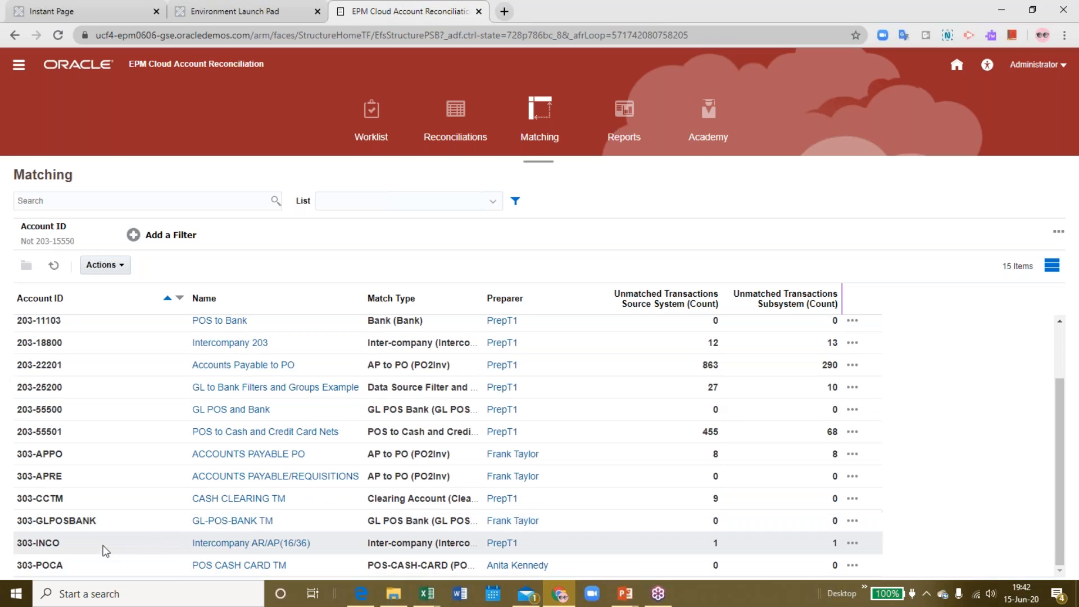
pyautogui.click(259, 544)
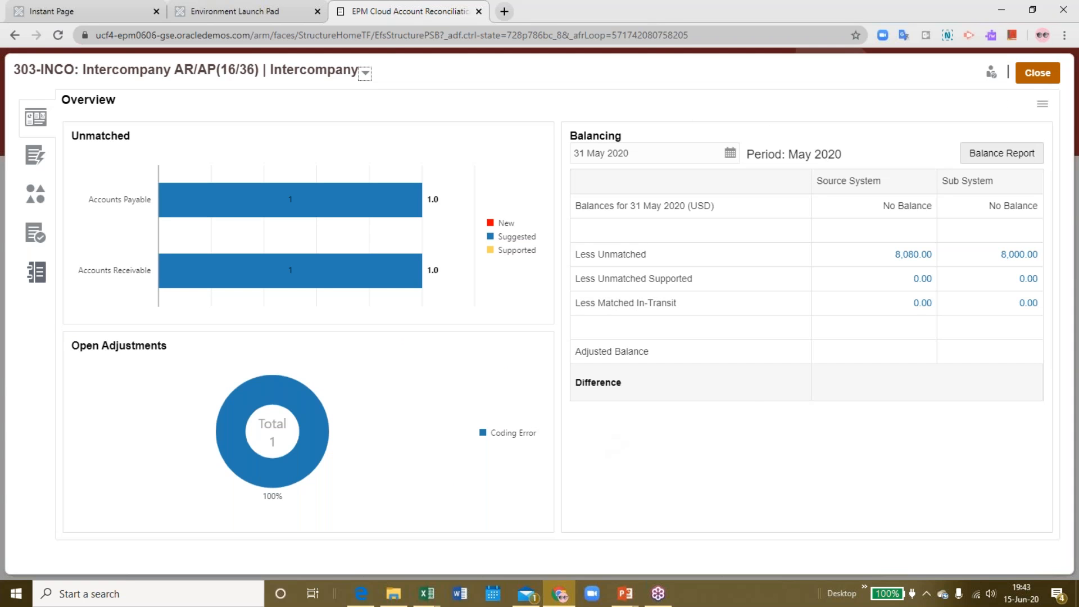
# Set the Balancing date of the reconciliation to 30 April 2019
pyautogui.click(731, 154)
pyautogui.click(587, 186)
pyautogui.click(683, 189)
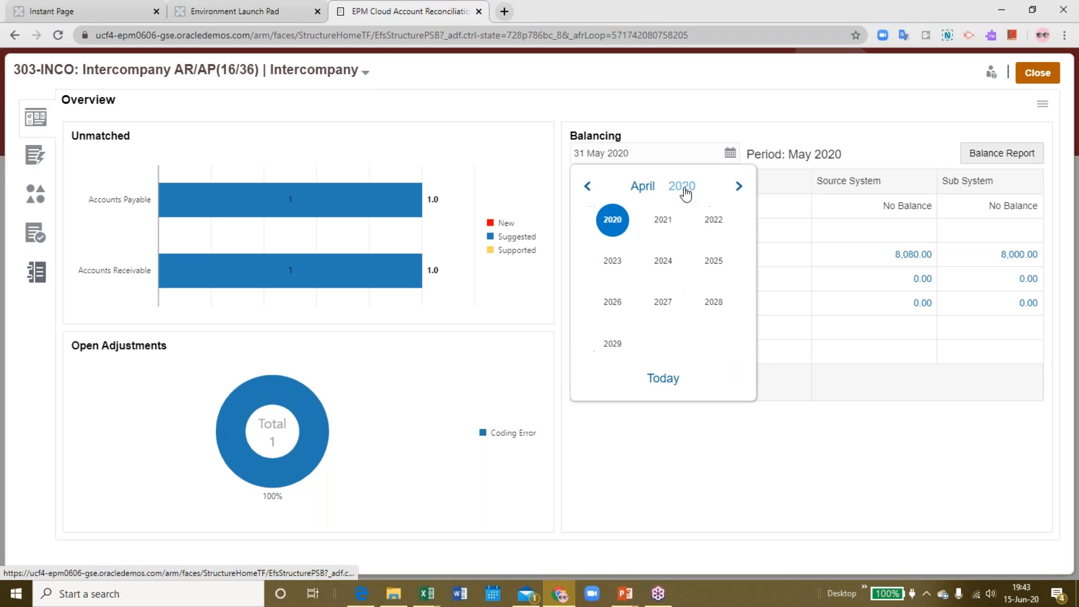
pyautogui.click(587, 189)
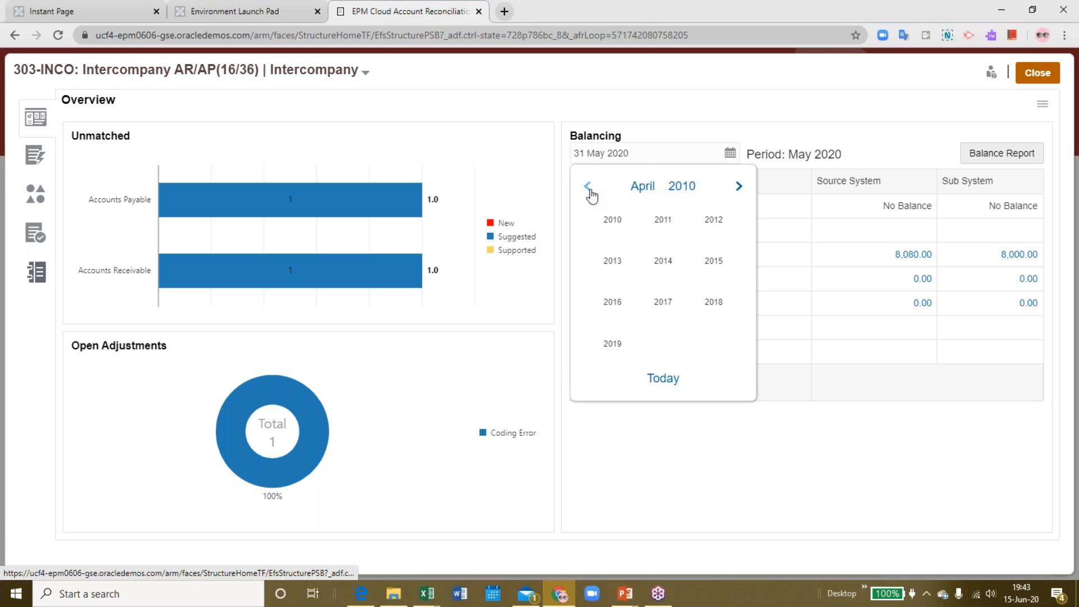
pyautogui.click(613, 344)
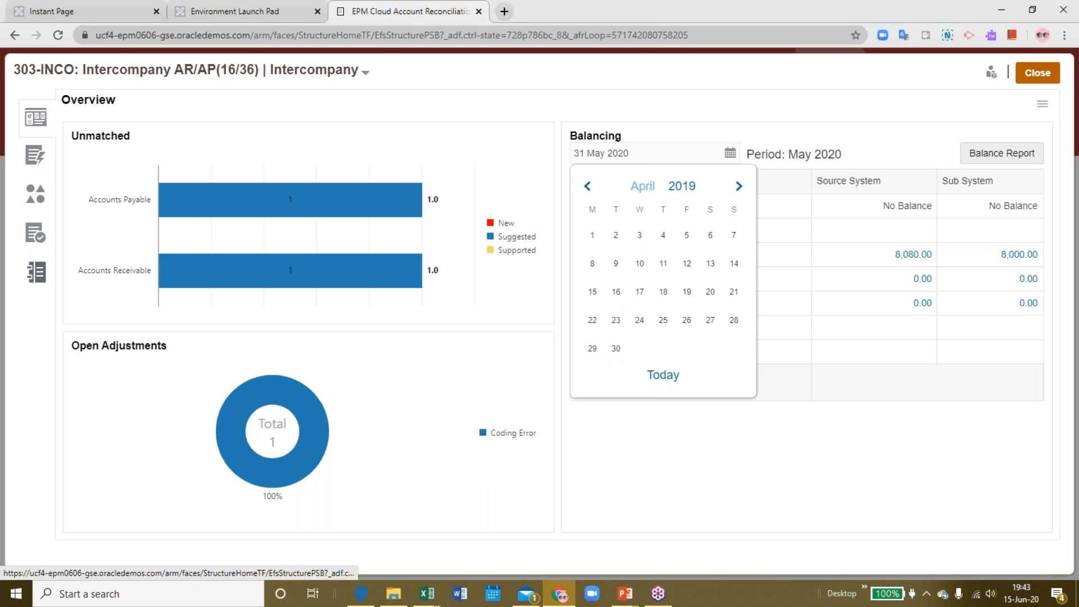
pyautogui.click(614, 352)
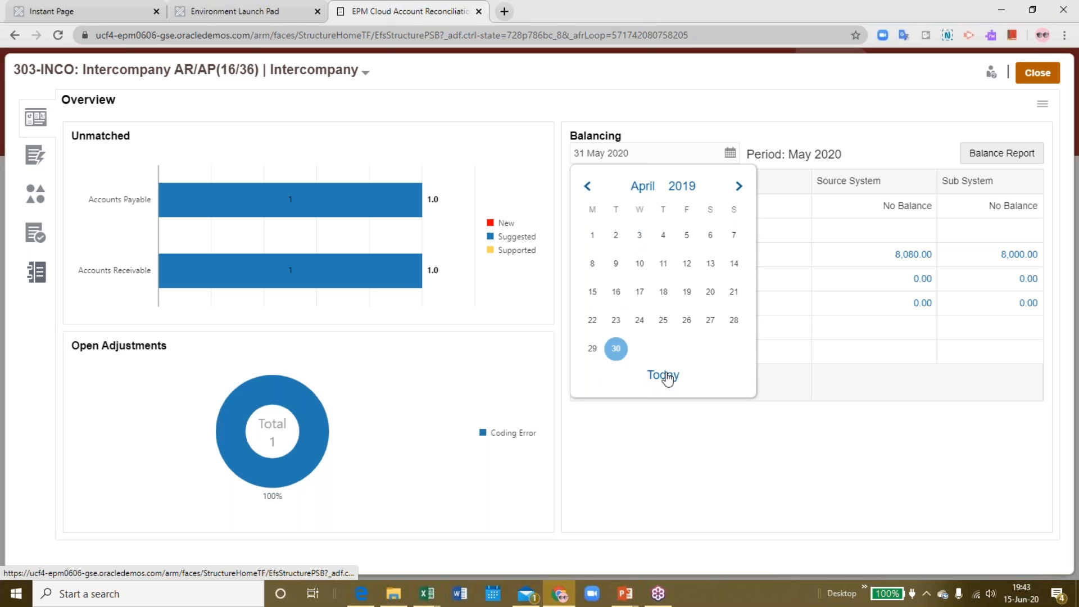
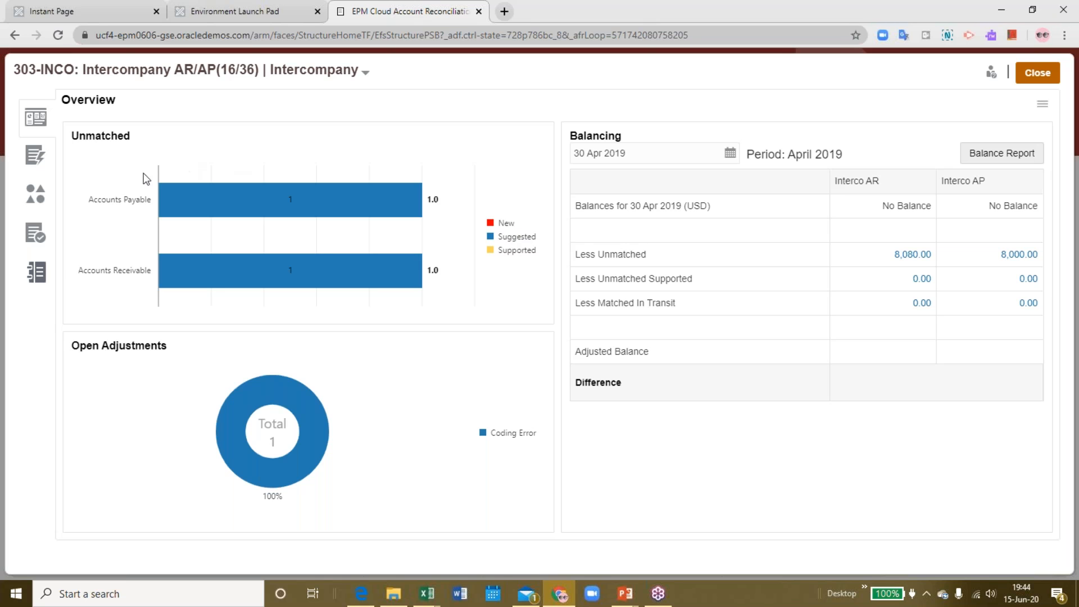
# Review the unmatched chart, the unmatched AR and AP transactions and the Matches list, including the details of match 73787
pyautogui.moveTo(167, 199)
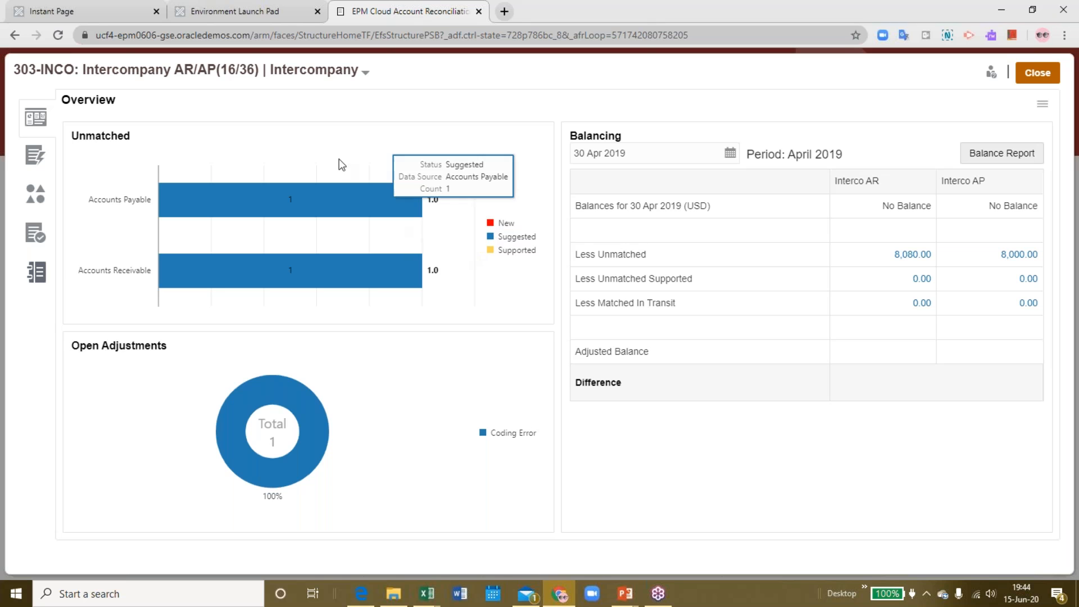
pyautogui.click(36, 203)
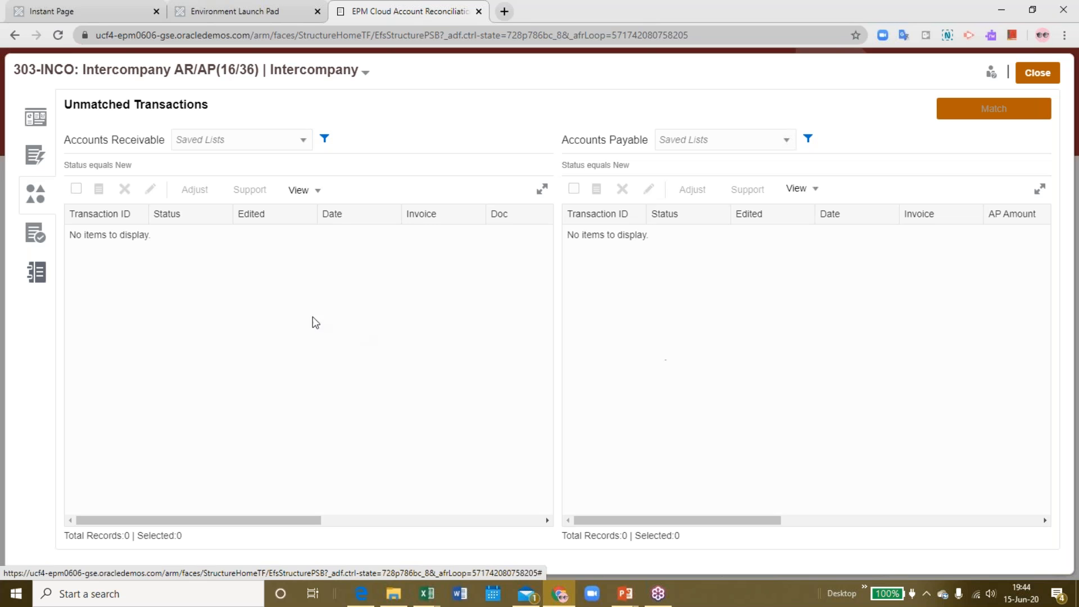
pyautogui.click(40, 244)
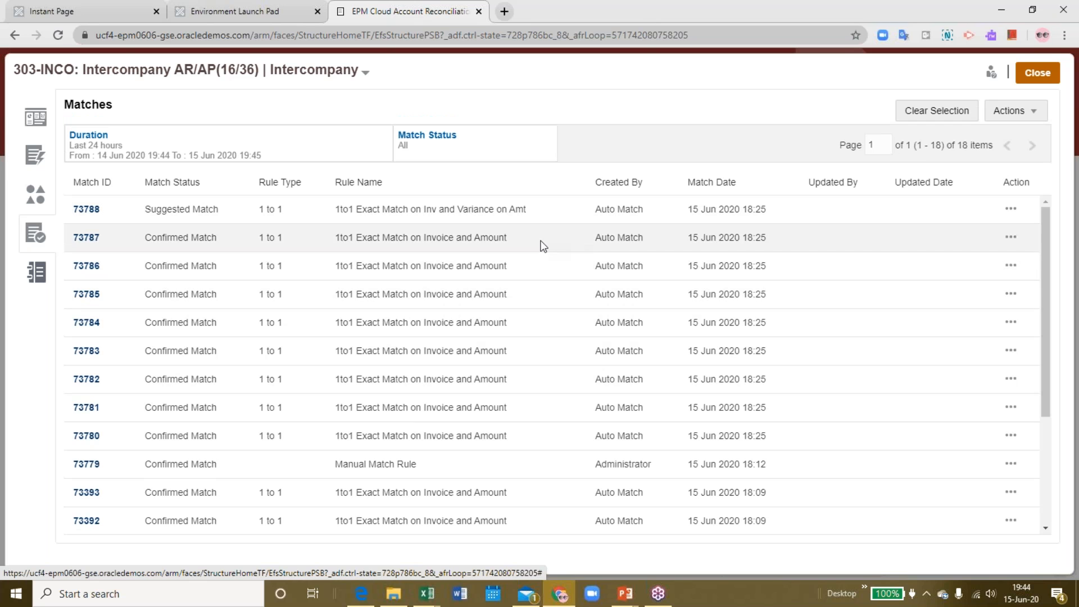
pyautogui.click(91, 239)
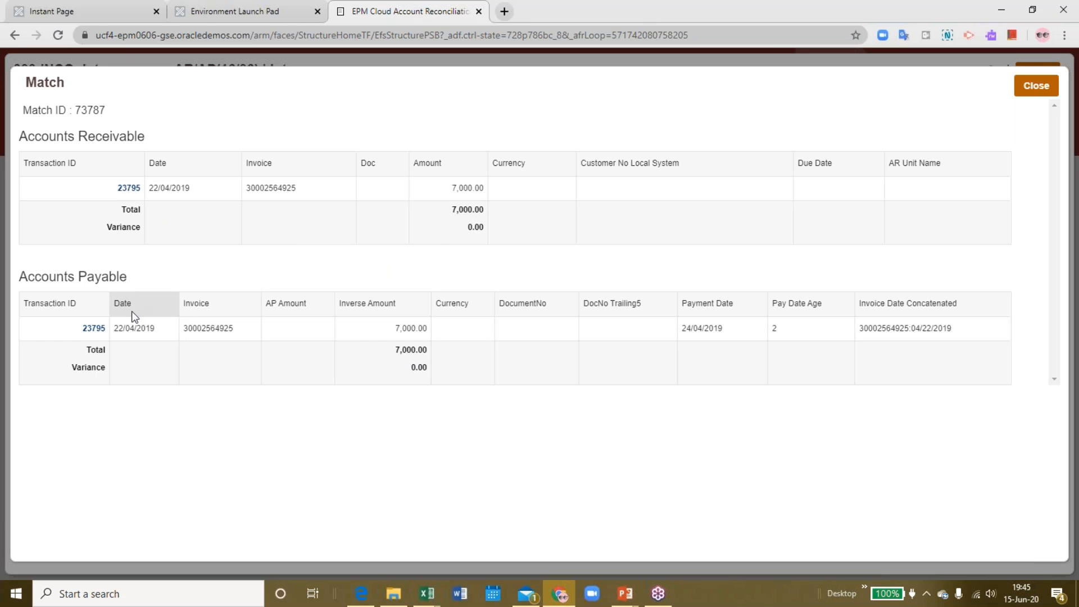
pyautogui.click(1036, 87)
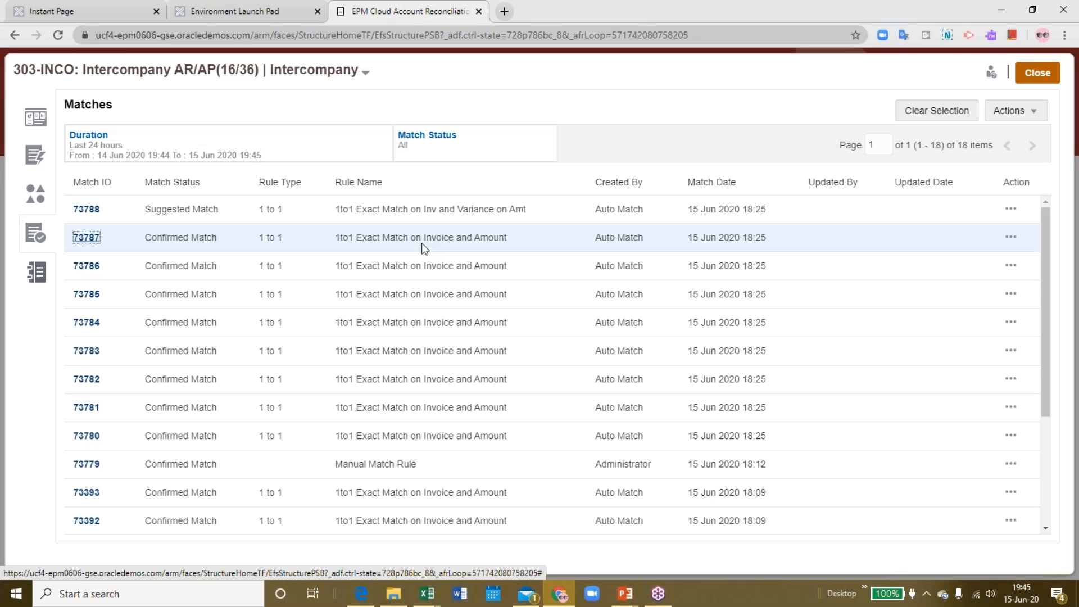
# Open the suggested matches and set the adjustment type of match 73788 to Other
pyautogui.click(34, 162)
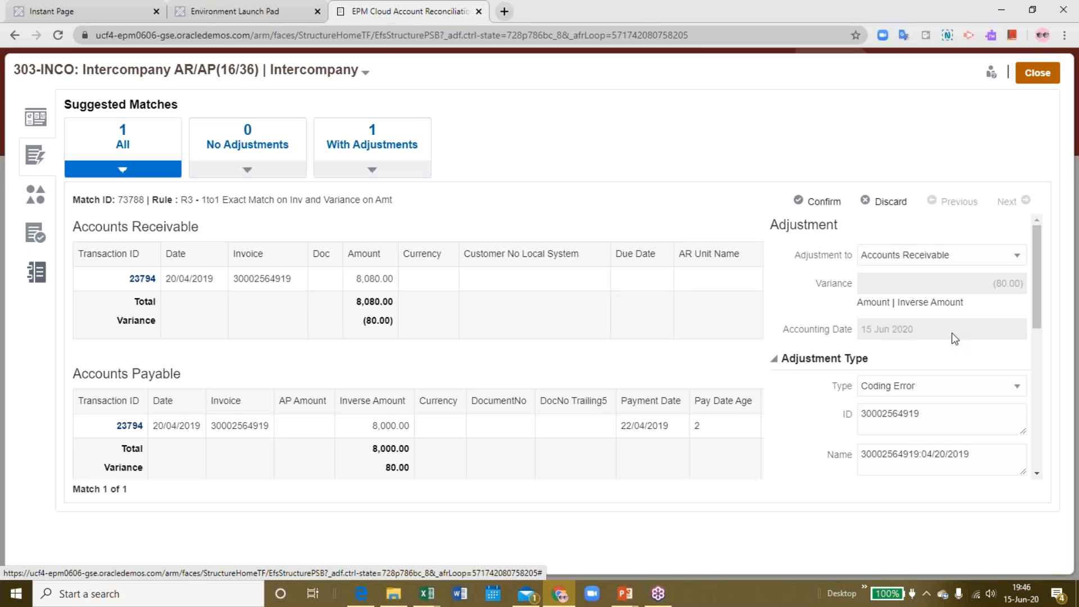
pyautogui.scroll(-2, 924, 328)
pyautogui.click(907, 251)
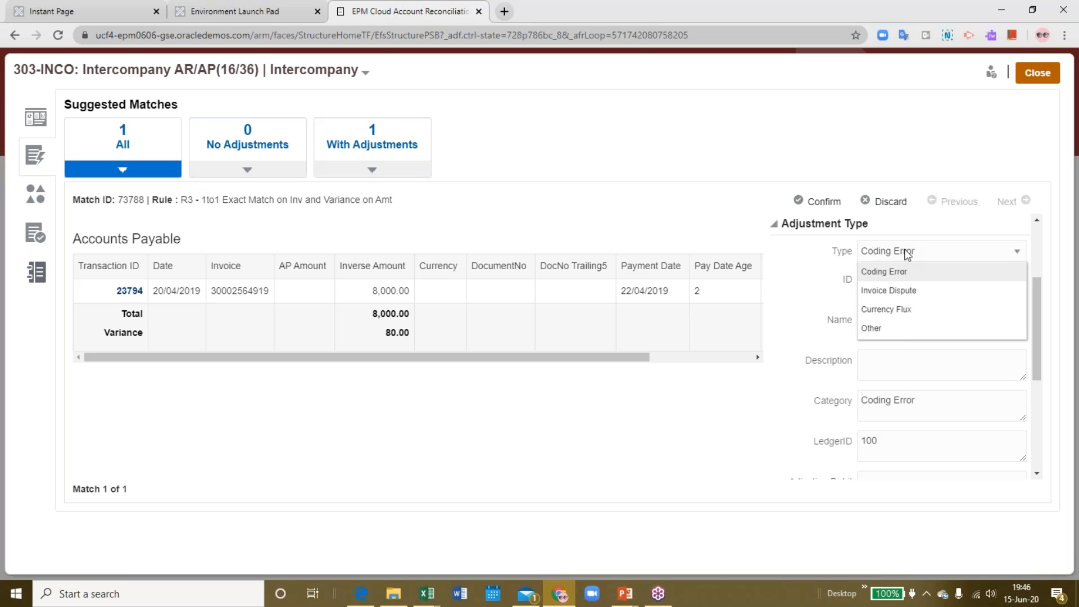
pyautogui.click(873, 330)
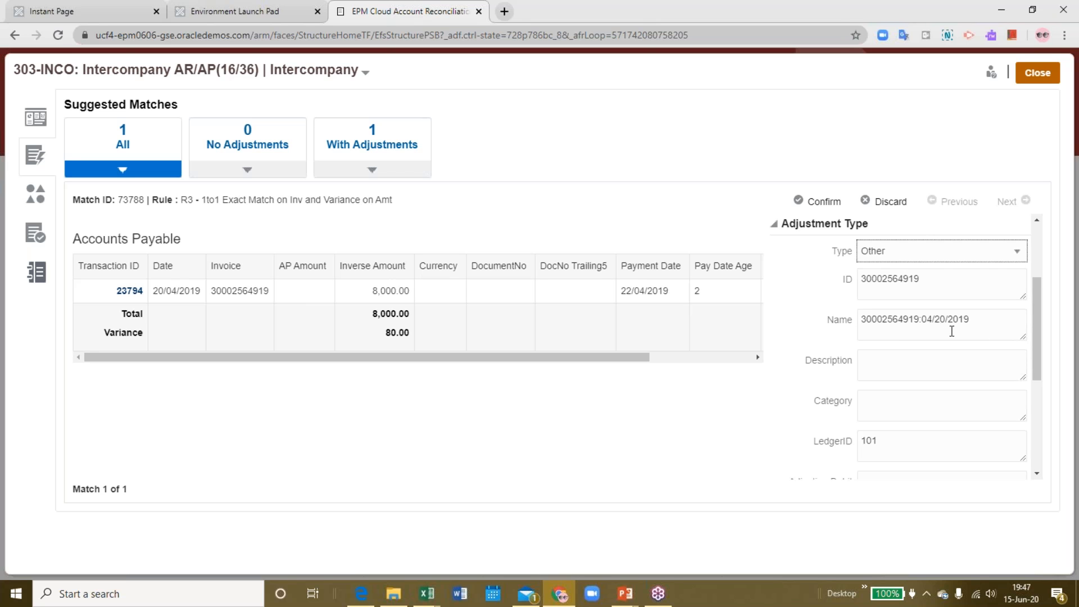
# Enter "Wrong Amount Entered" as the description of the suggested match's adjustment
pyautogui.scroll(-1, 921, 314)
pyautogui.click(893, 296)
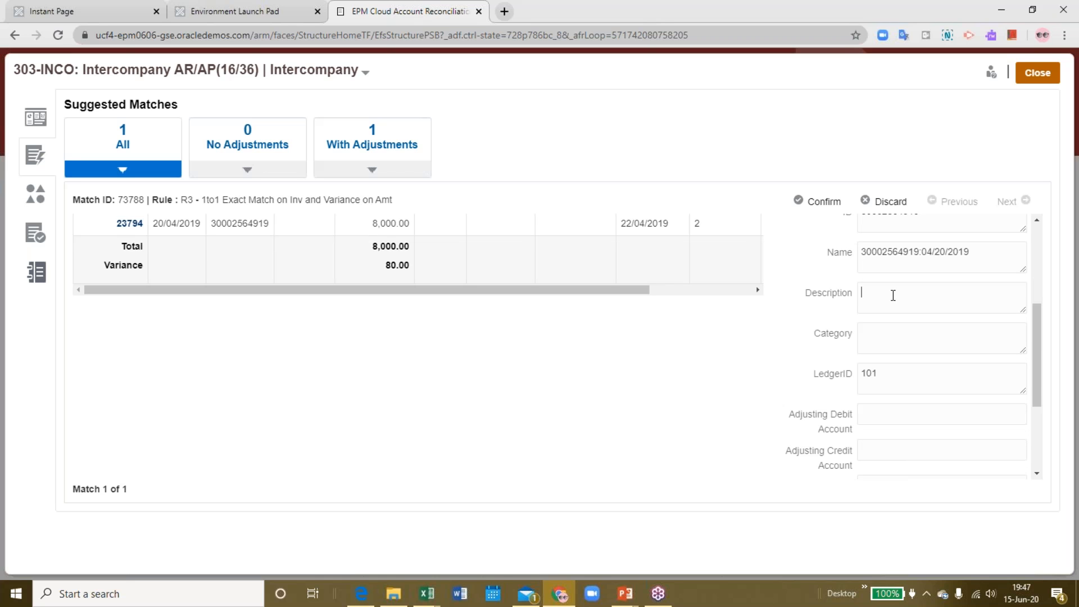
pyautogui.write('Wrong Amount ')
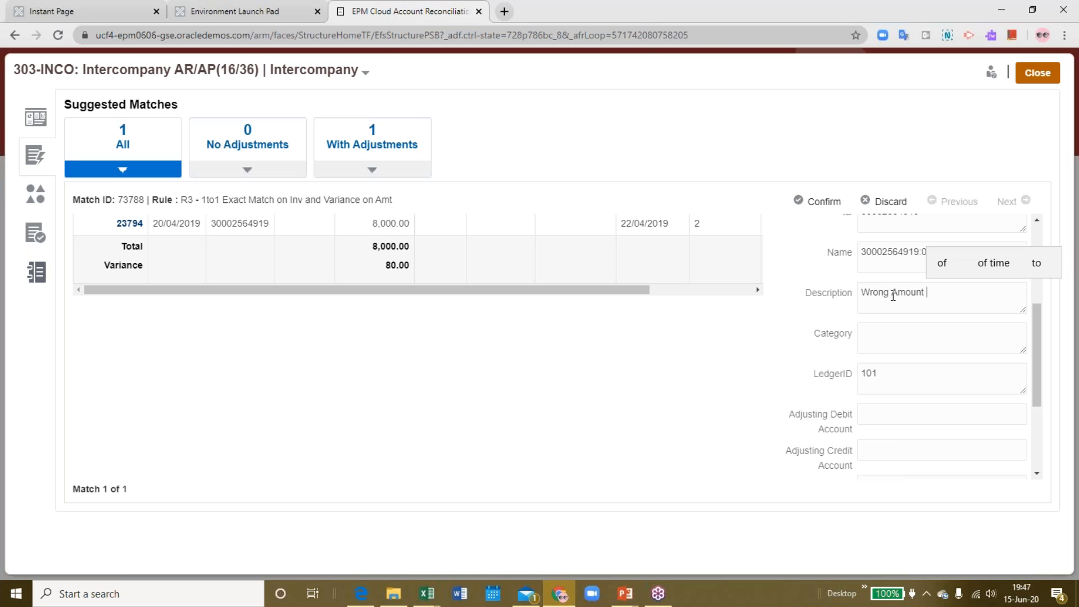
pyautogui.write('Ent')
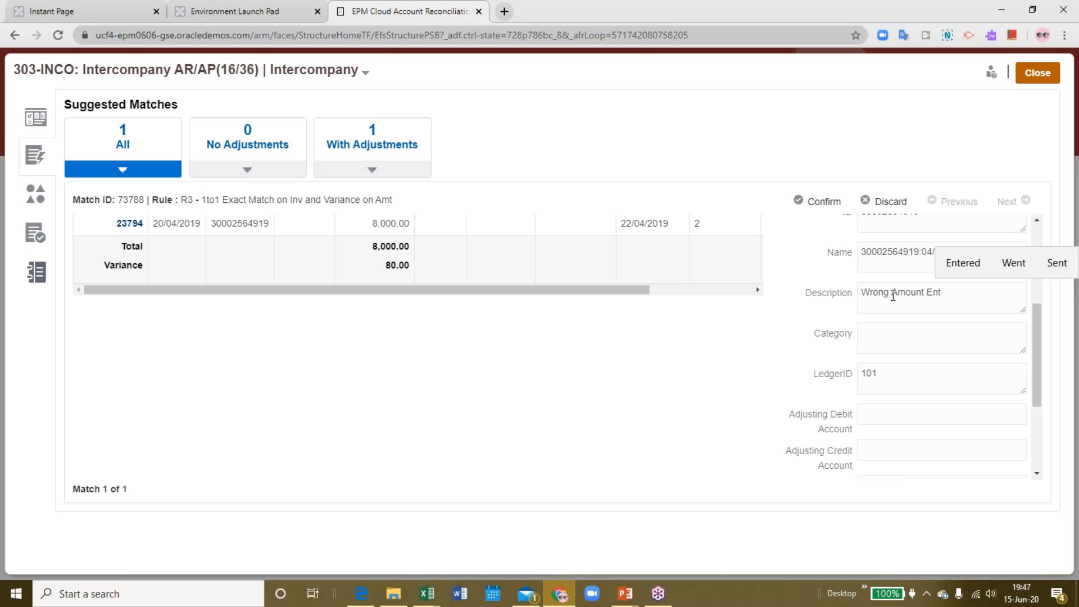
pyautogui.click(978, 272)
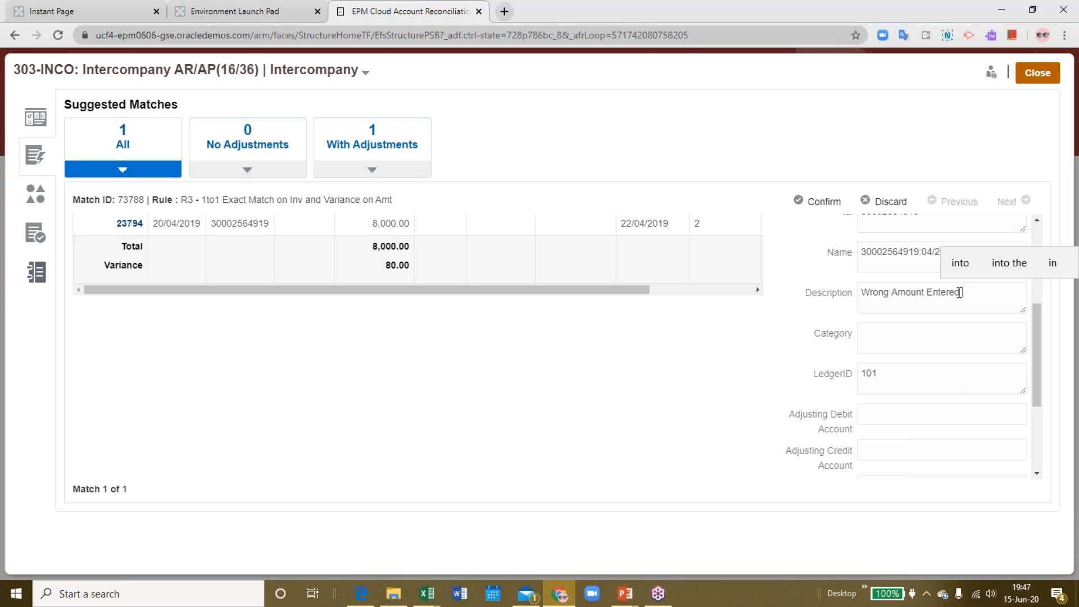
# Set the Entity of the suggested match's adjustment to 16 and expand the match's comments
pyautogui.click(875, 345)
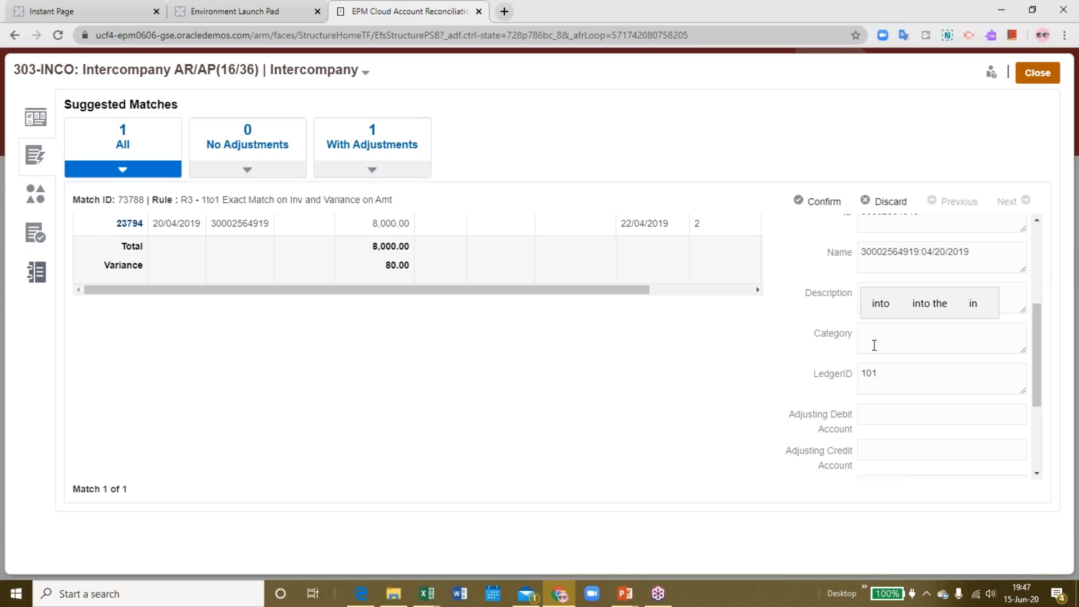
pyautogui.scroll(-1, 866, 343)
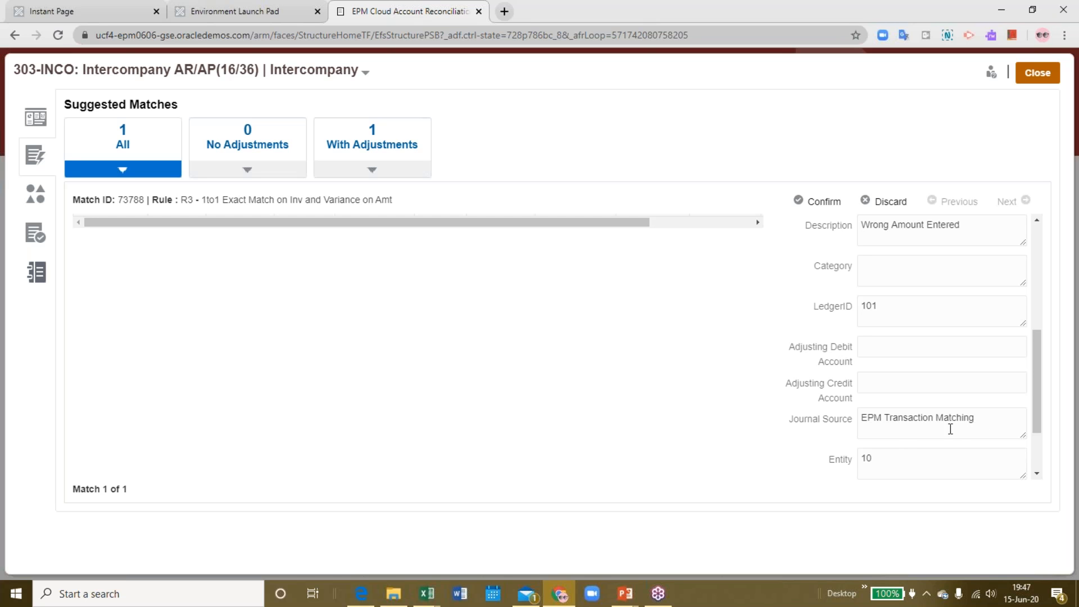
pyautogui.scroll(-3, 928, 399)
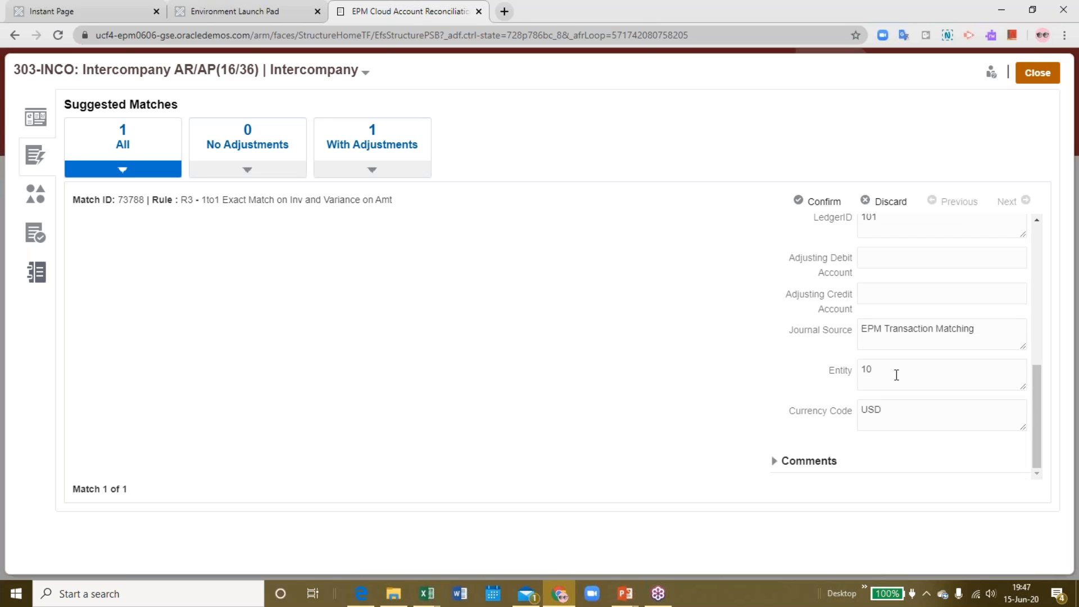
pyautogui.write('6')
pyautogui.scroll(4, 782, 455)
pyautogui.scroll(-5, 782, 456)
pyautogui.scroll(-3, 746, 436)
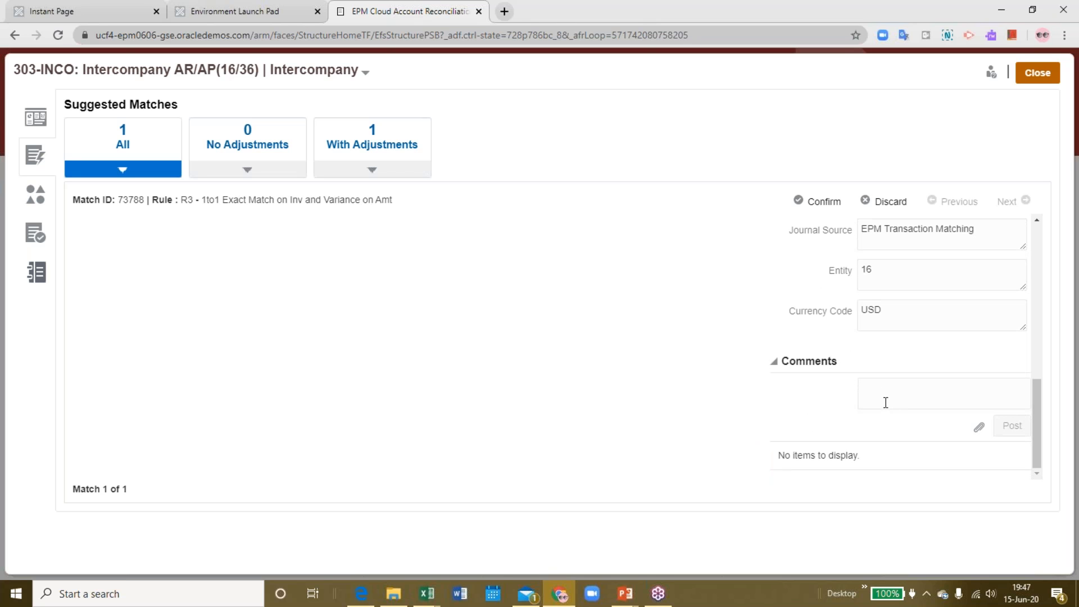
# Confirm suggested match 73788 together with its adjustment
pyautogui.scroll(1, 885, 402)
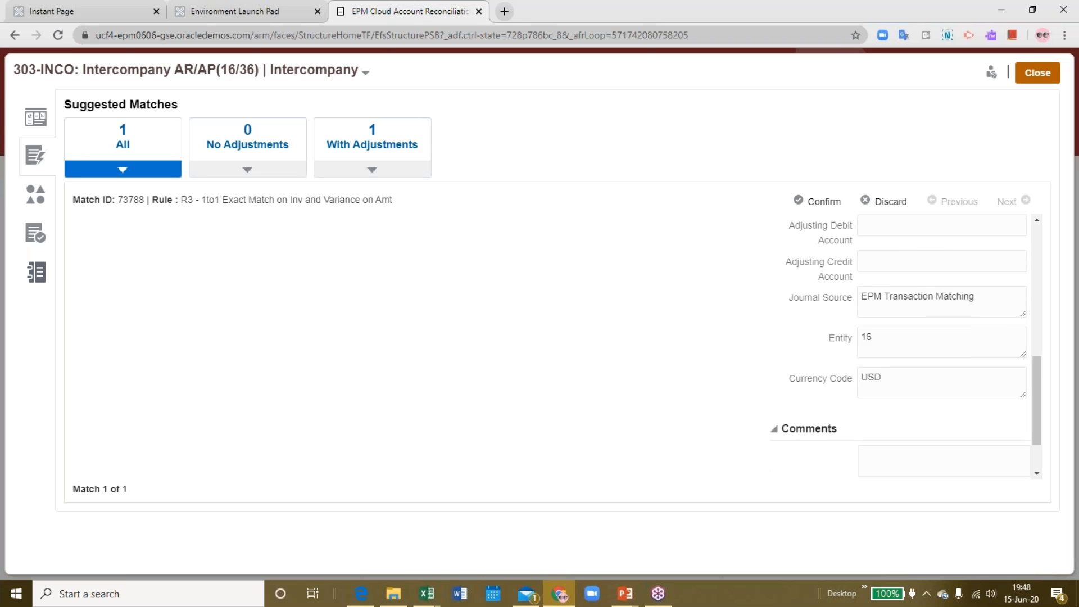
pyautogui.scroll(4, 805, 326)
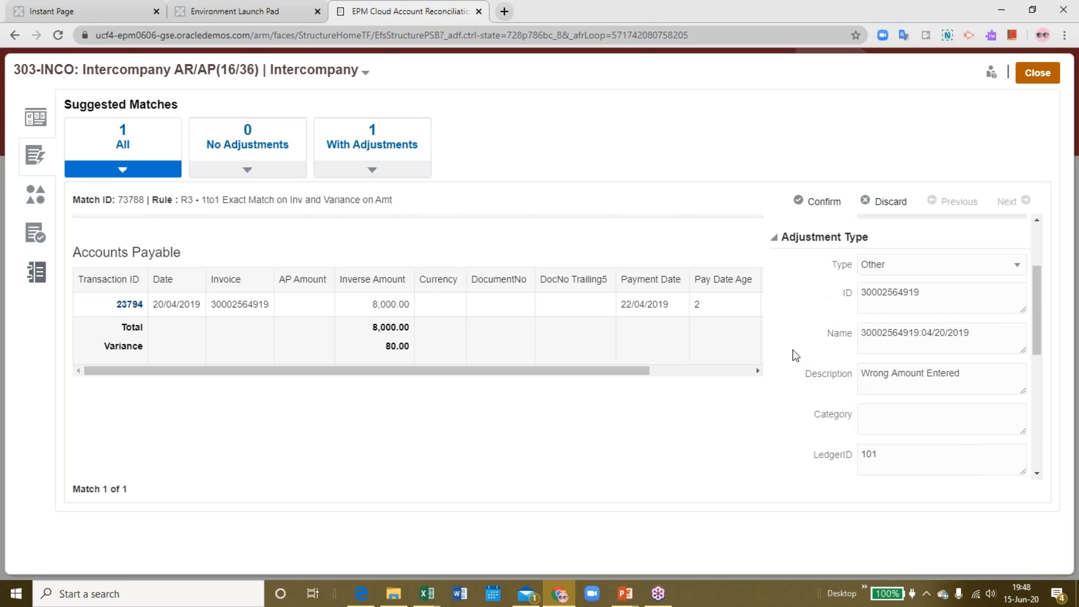
pyautogui.click(822, 203)
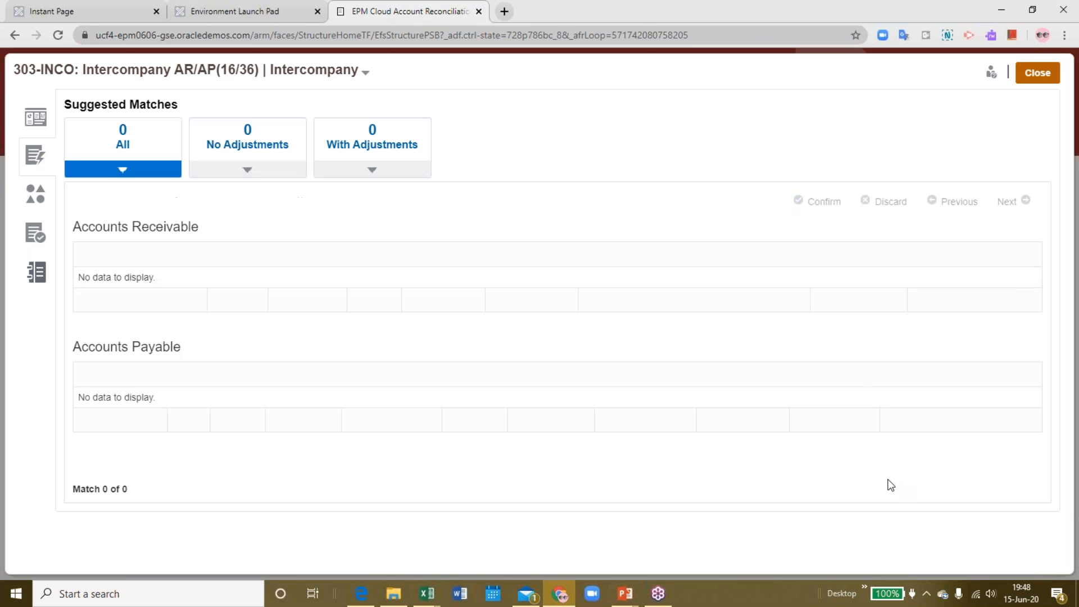
# Review the unmatched transactions and open adjustments charts in the reconciliation's overview and close the reconciliation
pyautogui.click(26, 130)
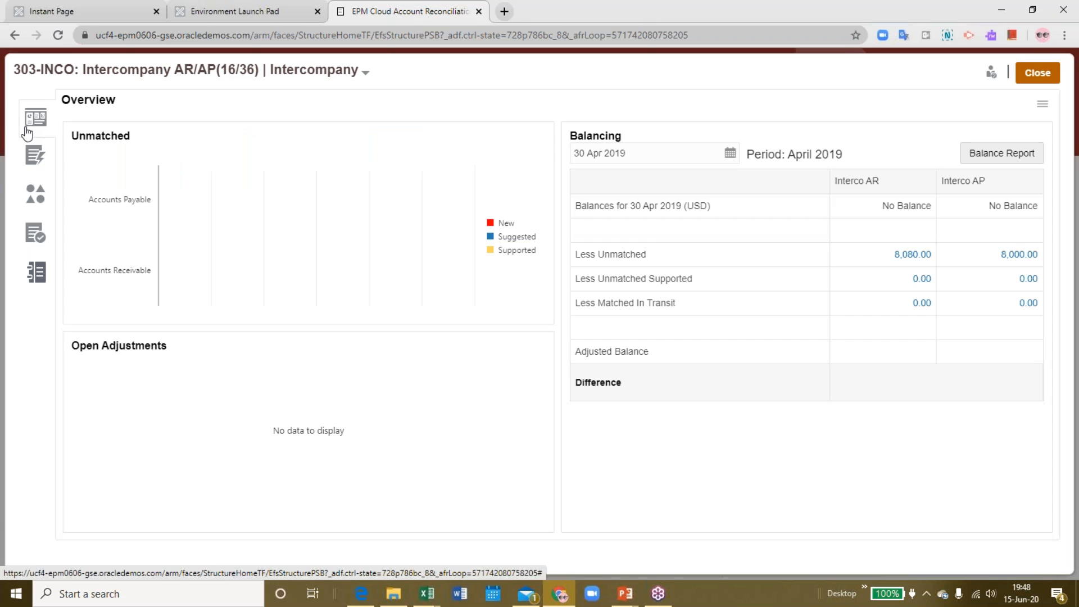
pyautogui.moveTo(284, 470)
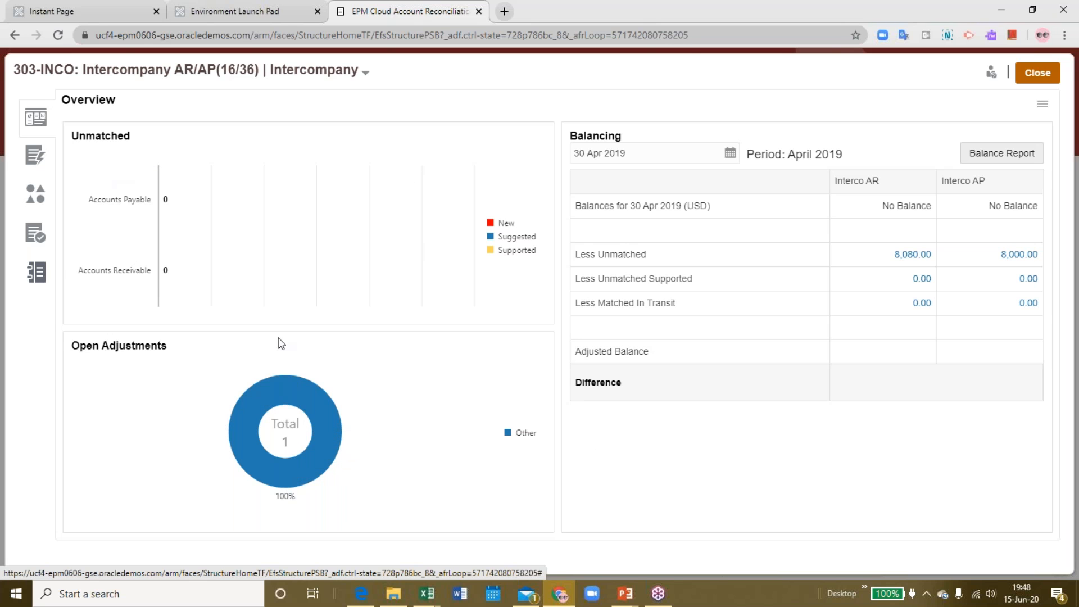
pyautogui.moveTo(320, 429)
pyautogui.click(1024, 73)
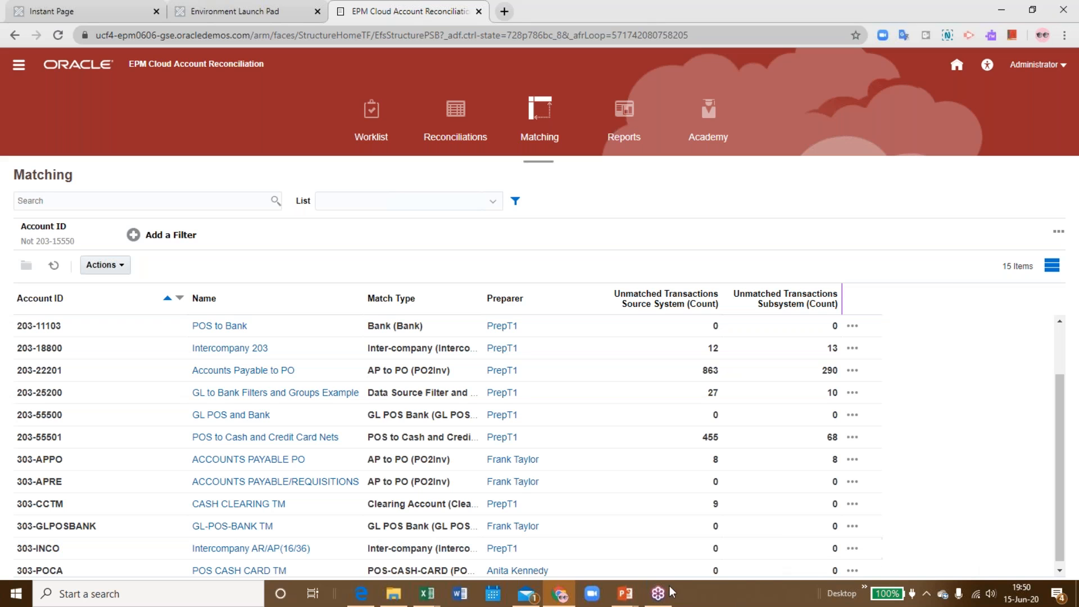
# Switch to the PowerPoint slide show and advance from the Processed Data slide to the "Any Question?" slide
pyautogui.moveTo(625, 594)
pyautogui.click(685, 519)
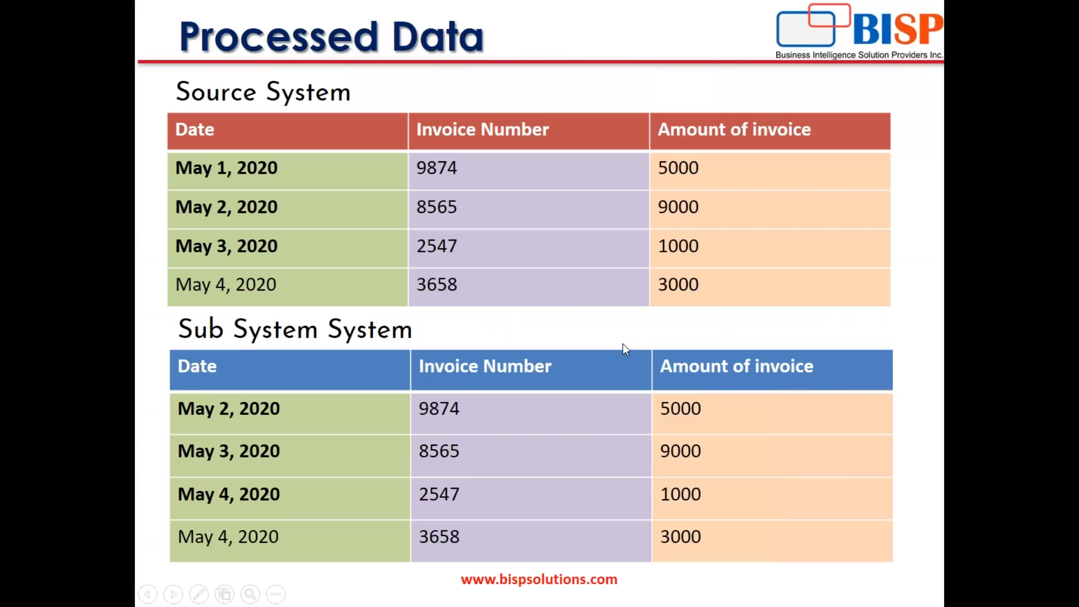
pyautogui.click(624, 344)
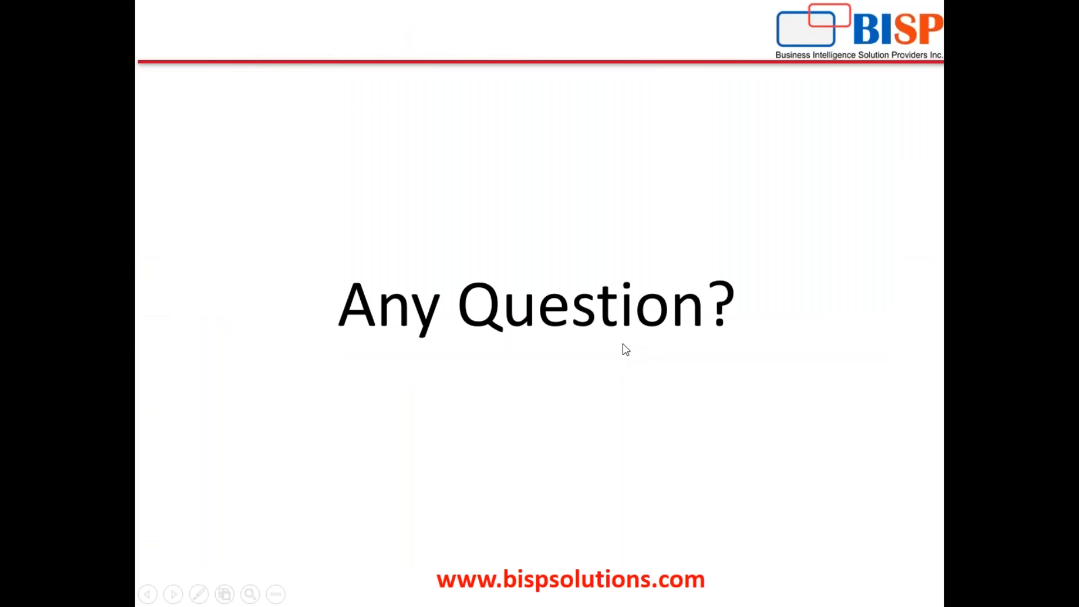